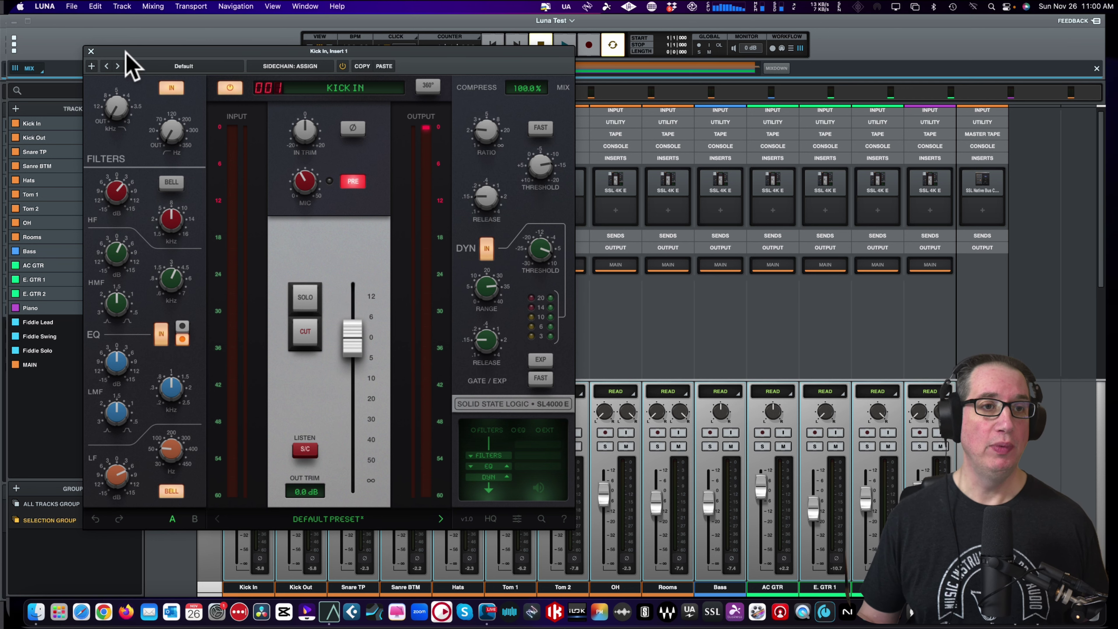
Reposition the Kick In channel strip plug-in window higher over the mixer
drag(126, 51, 123, 47)
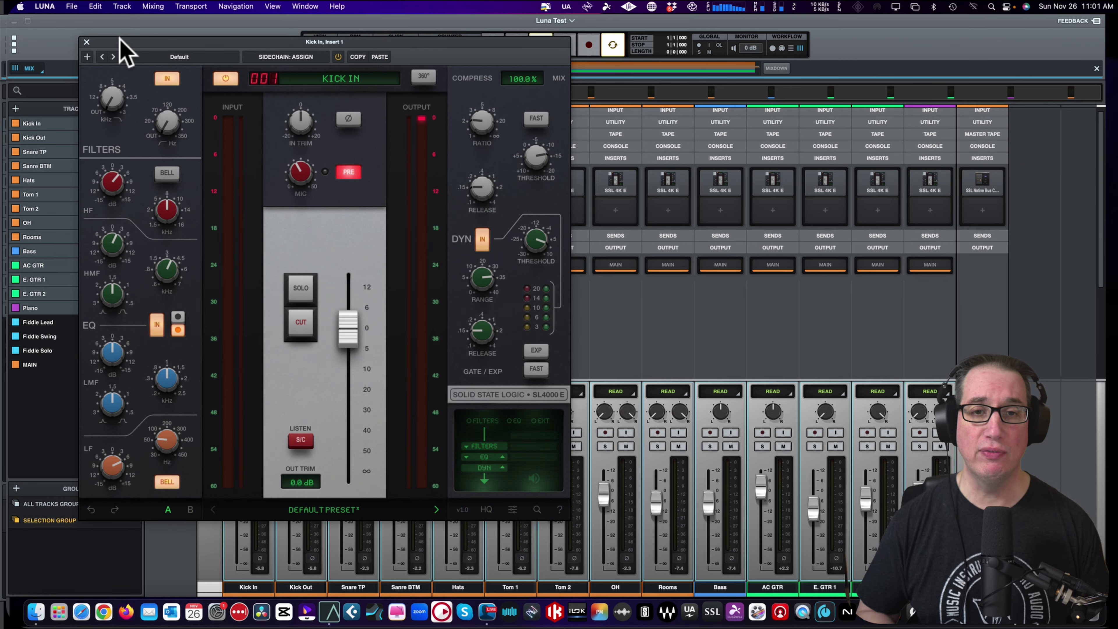
drag(120, 38, 132, 31)
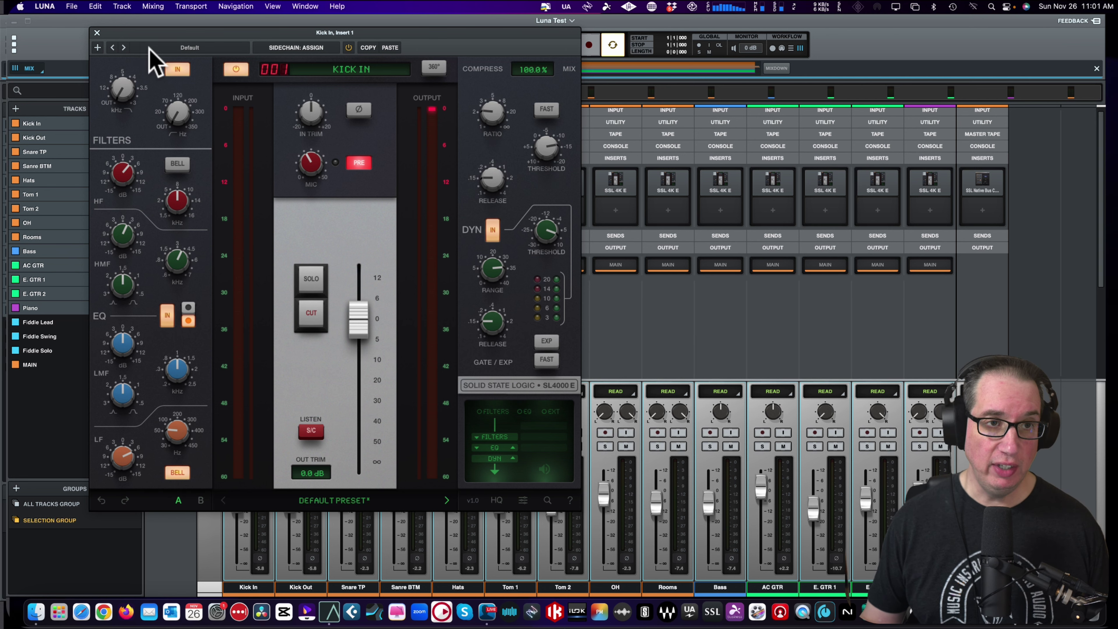
click(190, 36)
drag(190, 35, 189, 29)
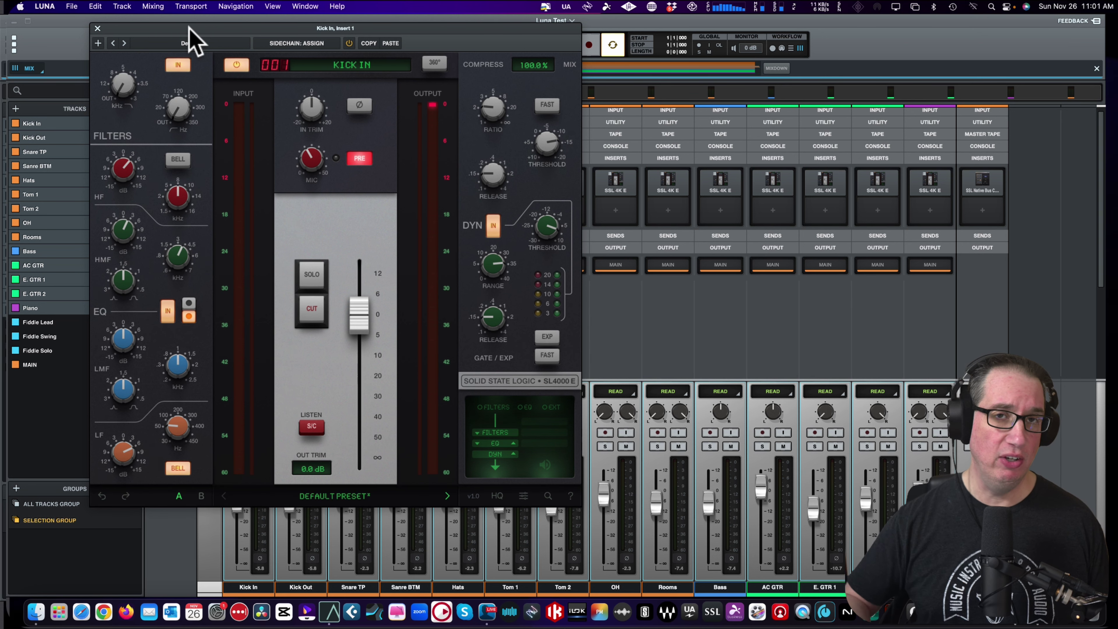
drag(188, 27, 195, 28)
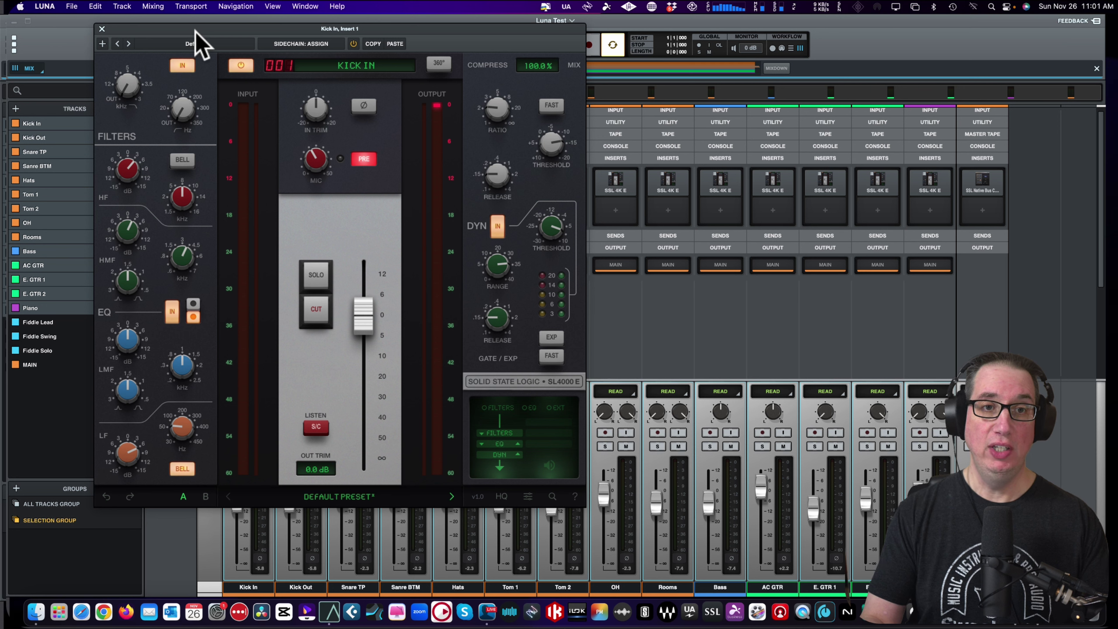
Switch the channel strip's EQ type between the orange and black variants, ending on the orange one
mouse_move(182, 207)
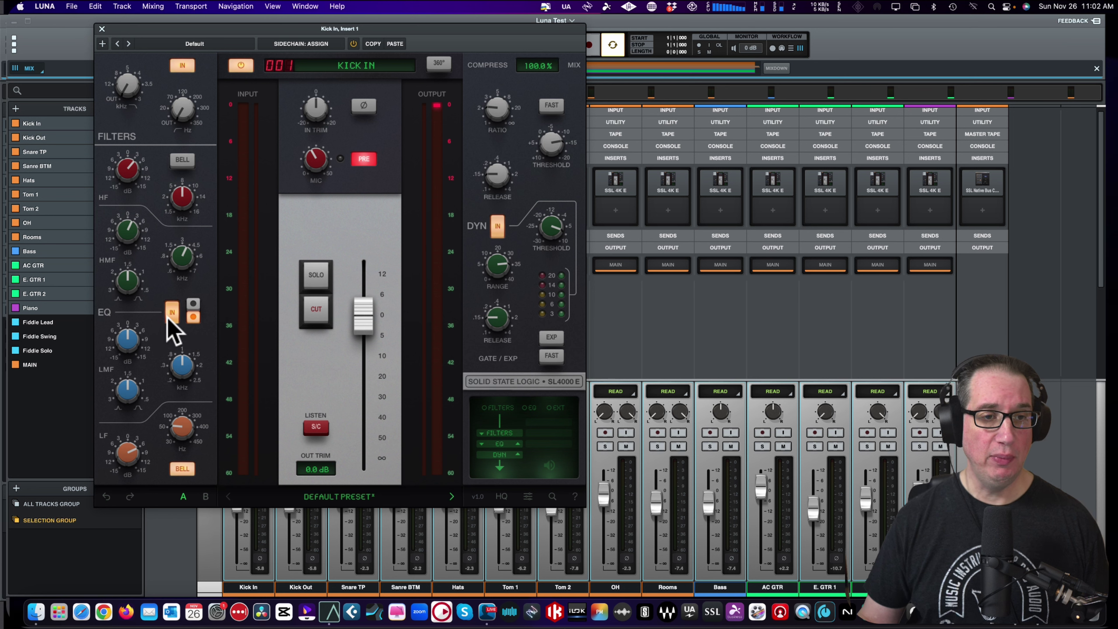
click(193, 316)
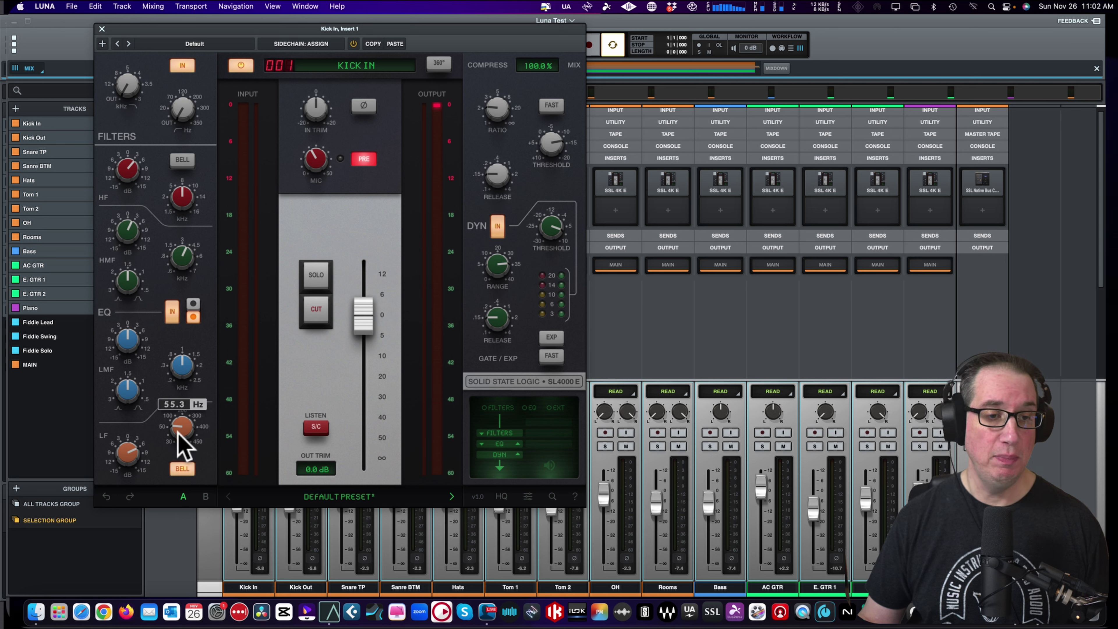
click(193, 316)
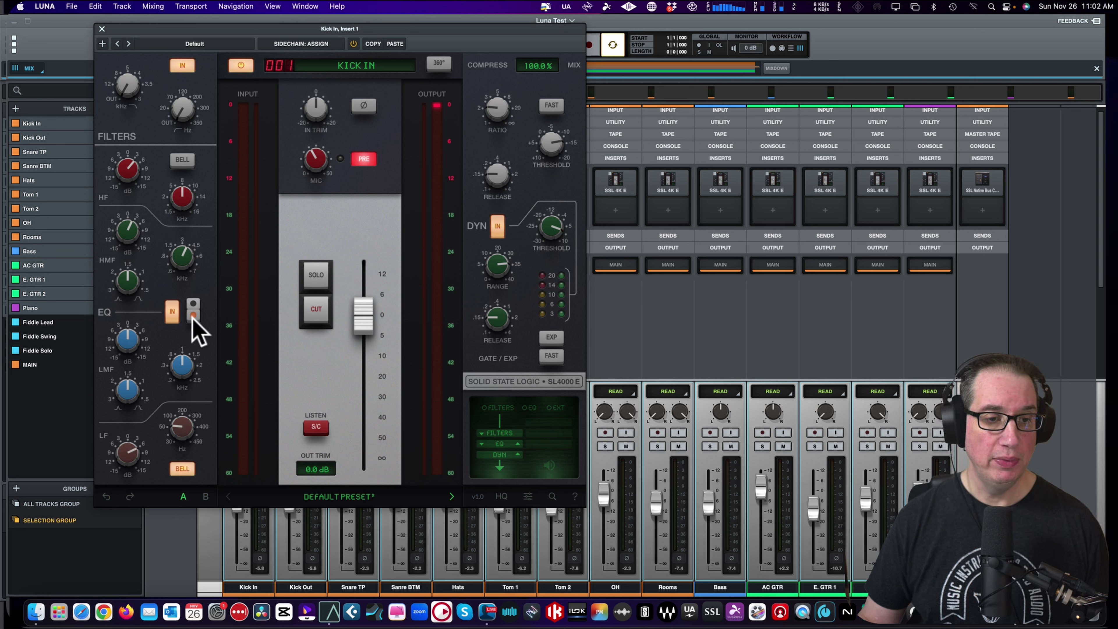
click(193, 314)
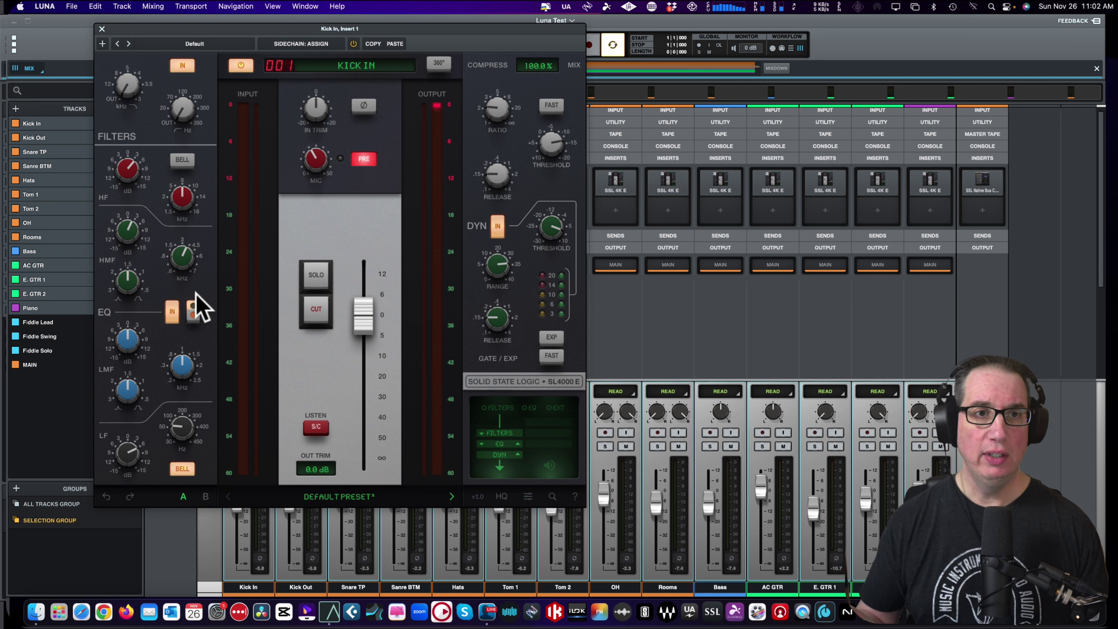
click(194, 305)
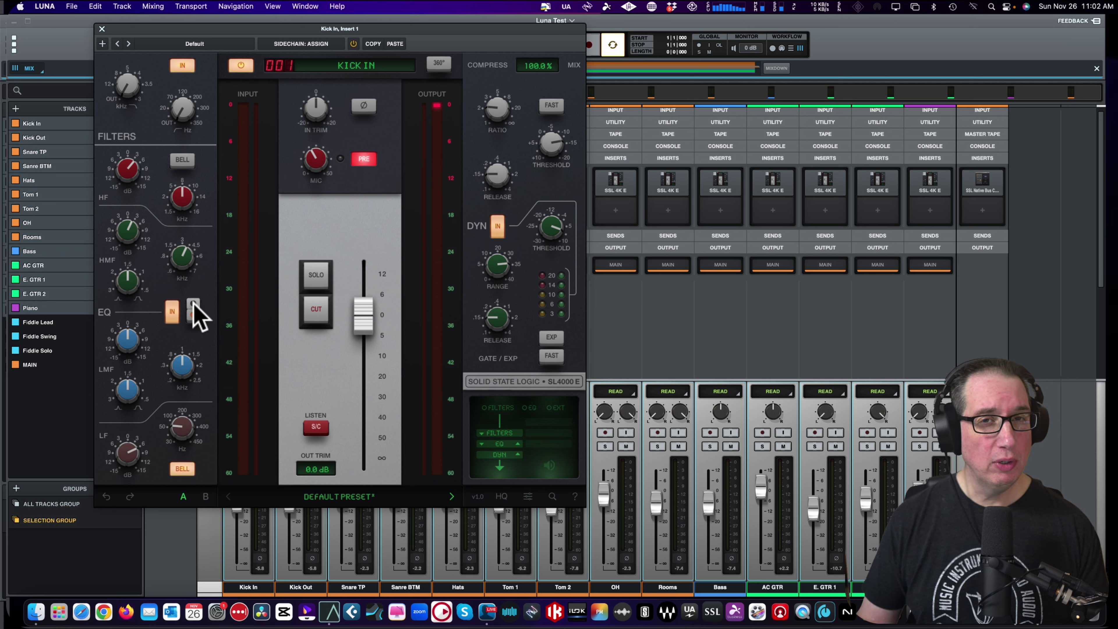
click(194, 314)
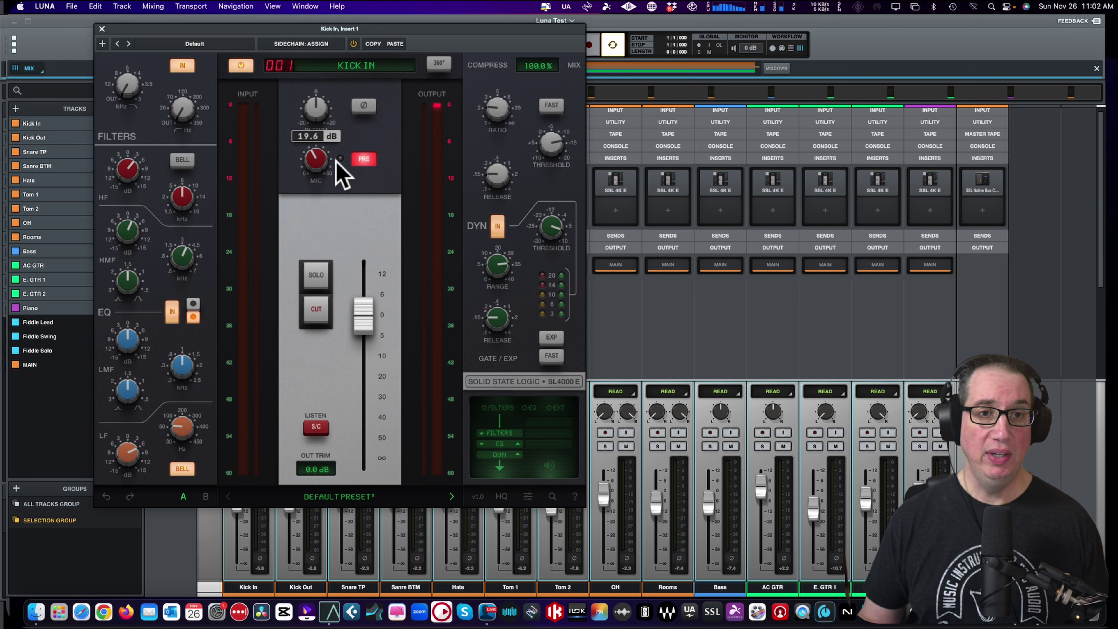
Toggle the Kick In channel strip's Solo on and off, and its Cut on and off
mouse_move(328, 162)
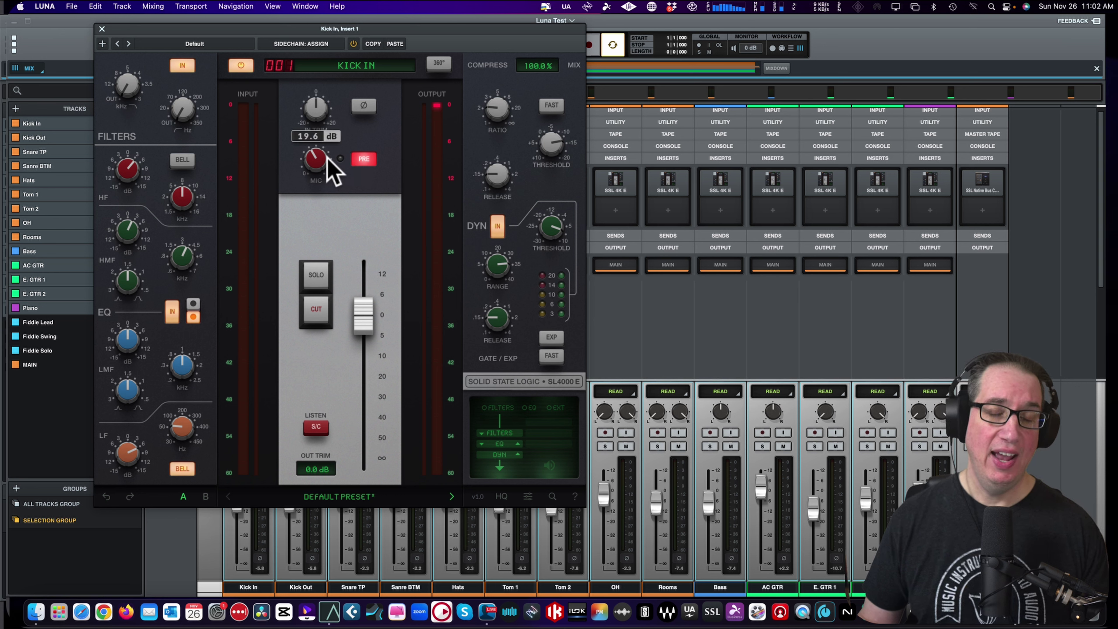
click(318, 277)
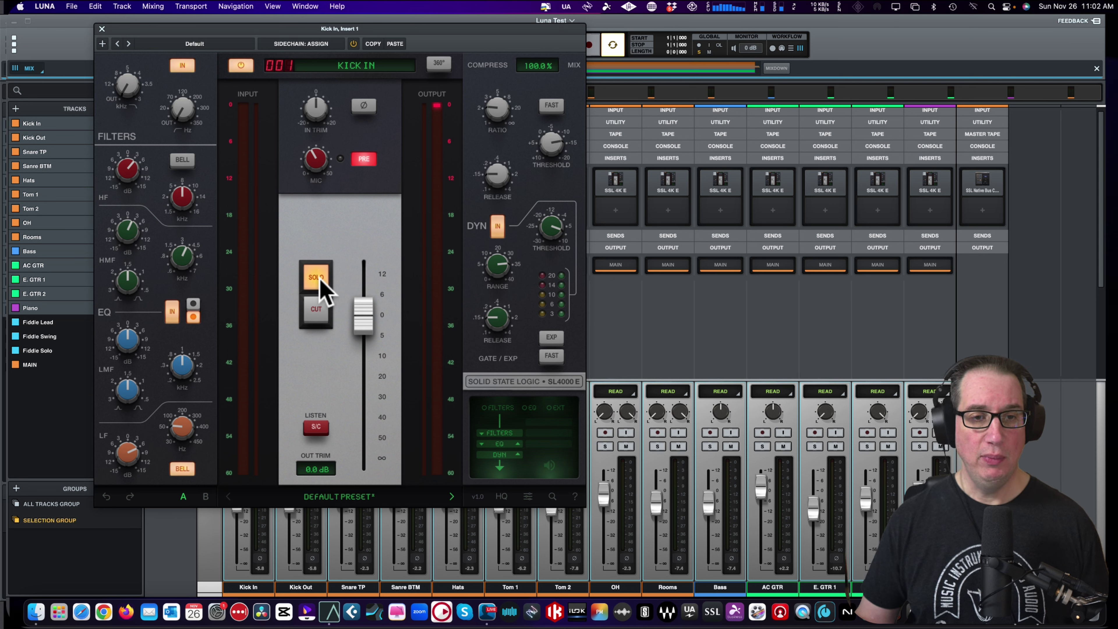
click(318, 277)
click(316, 310)
click(316, 313)
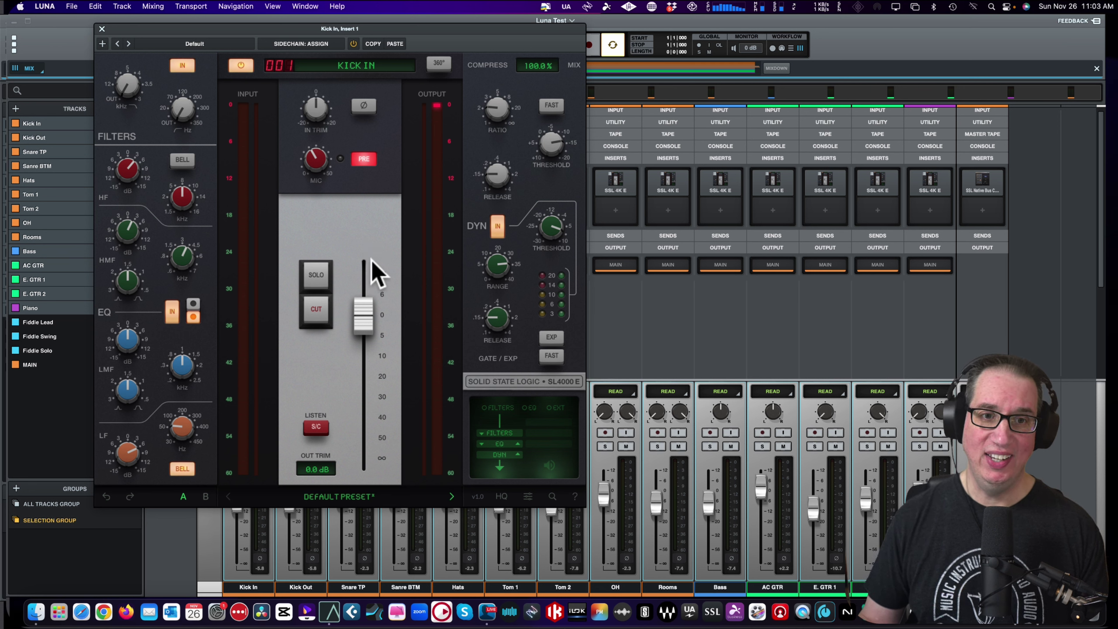
Toggle the sidechain Listen (S/C) on and off below the channel strip's fader
mouse_move(364, 314)
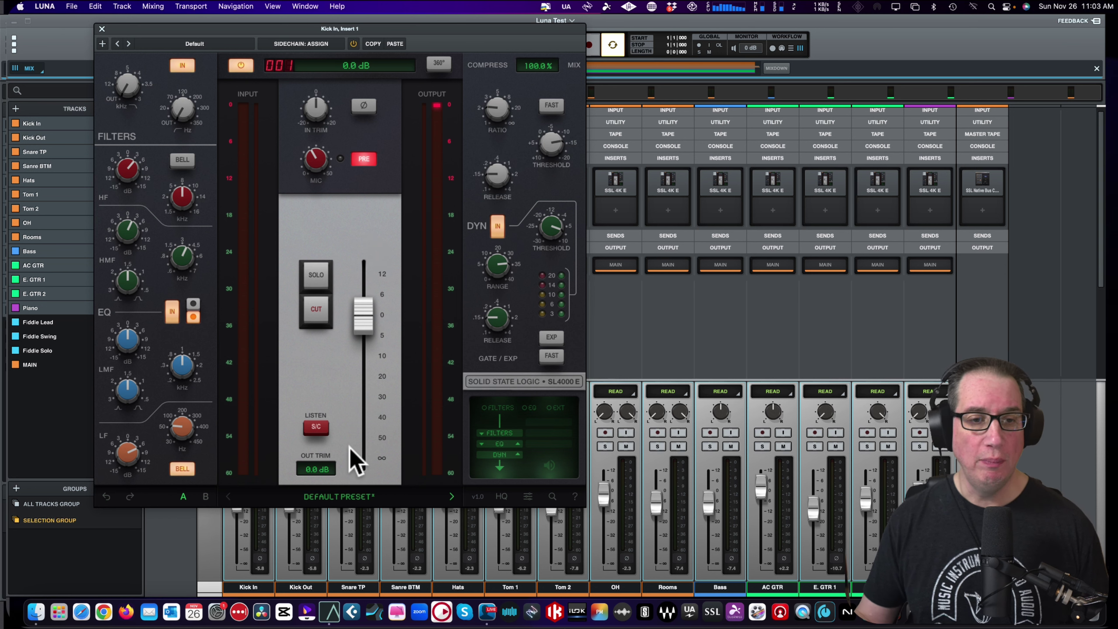
click(318, 428)
click(318, 428)
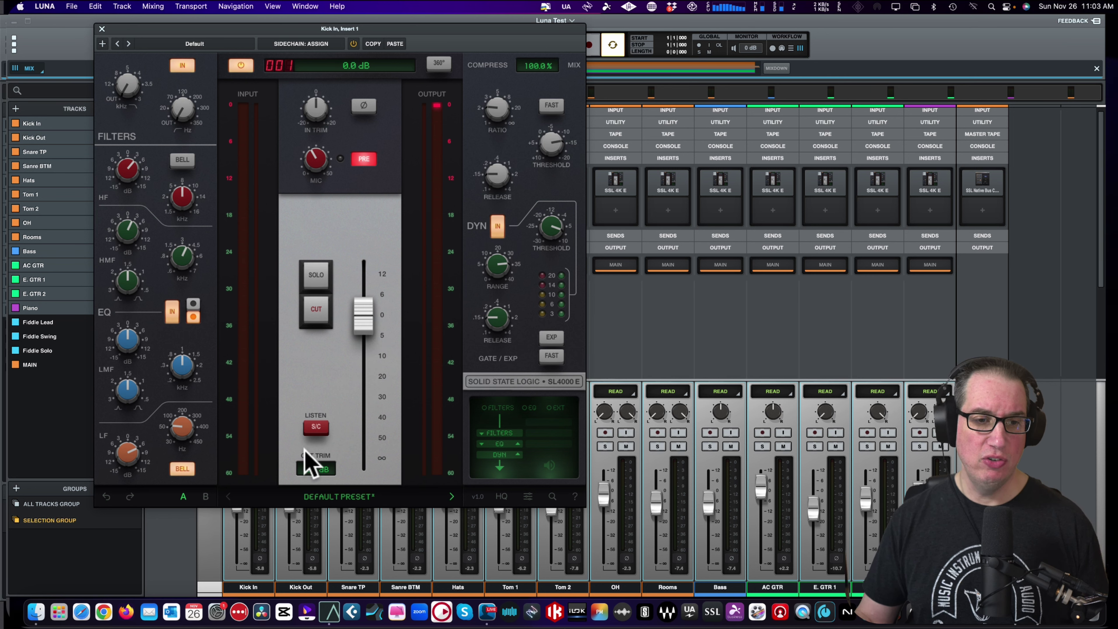
Set the channel strip's Out Trim to 0 dB
scroll(315, 477, up, 3)
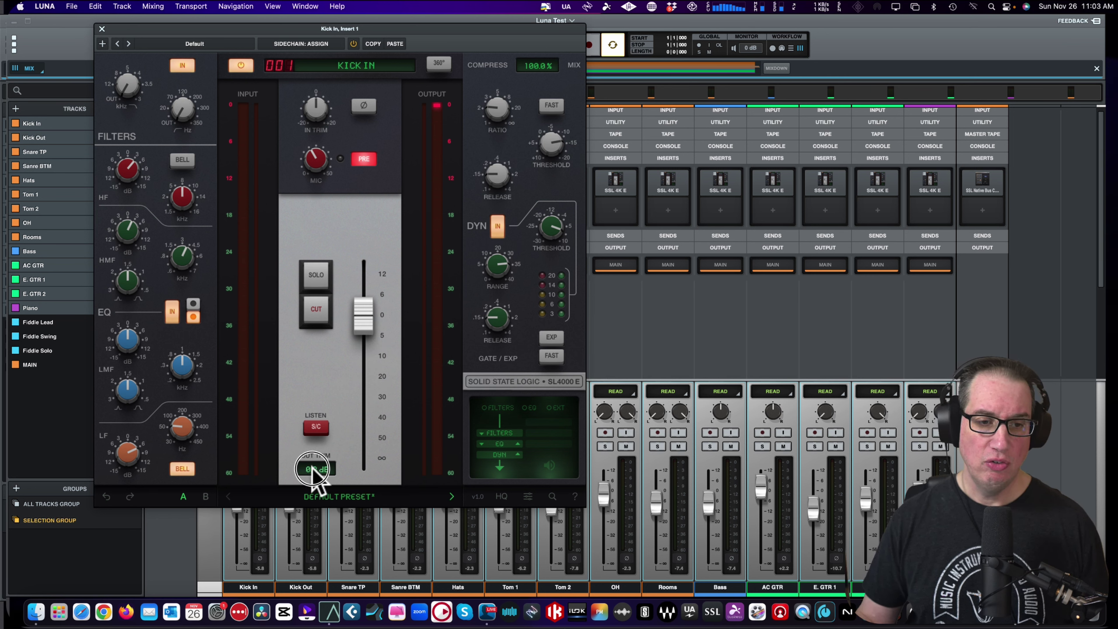
click(314, 471)
key(BackSpace)
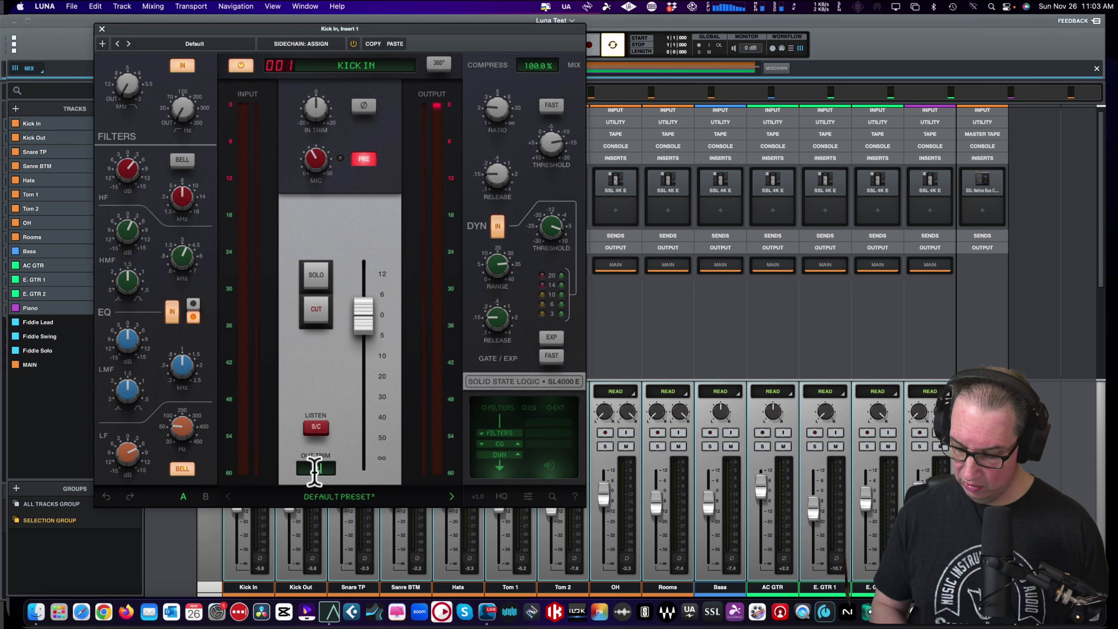
text(0)
key(Return)
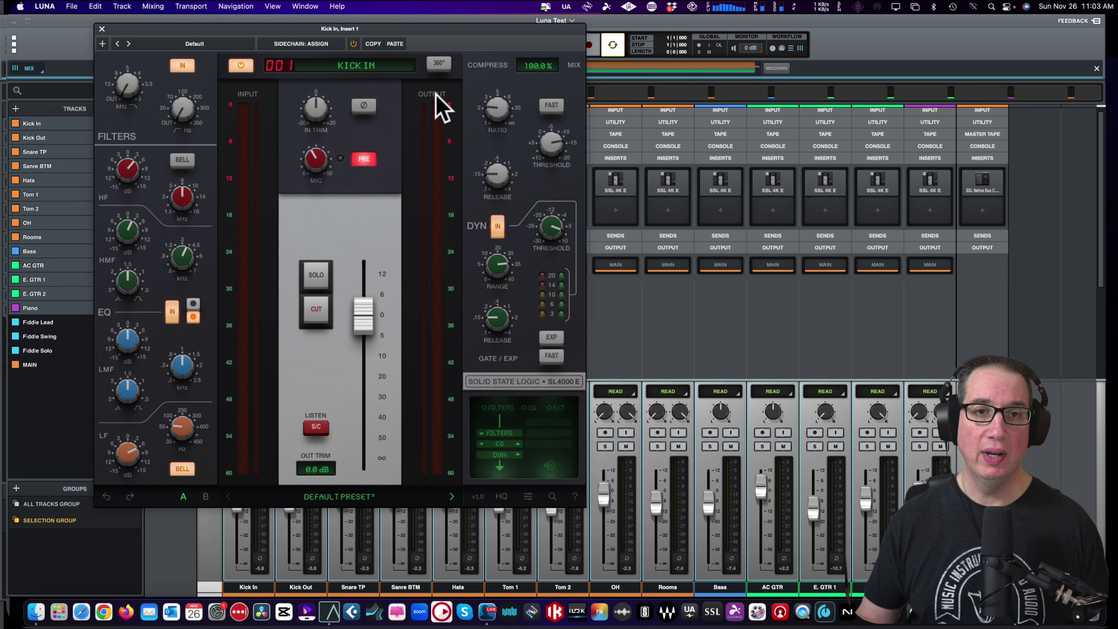
Toggle the dynamics section off and on, and move Filters back above EQ in the module routing order
mouse_move(492, 194)
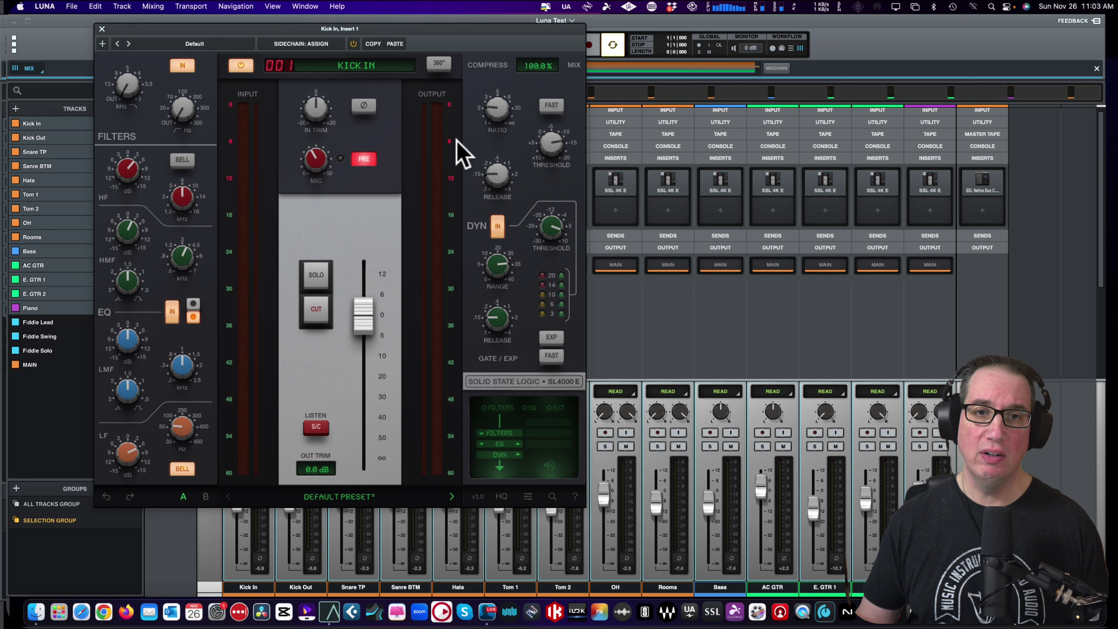
mouse_move(543, 118)
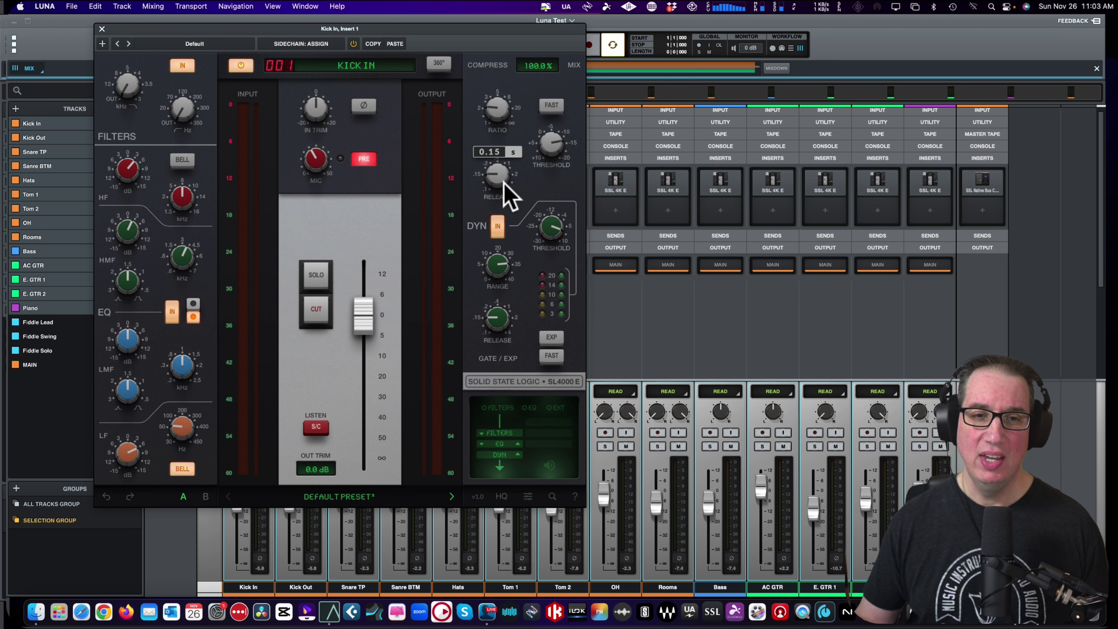
click(497, 223)
click(497, 222)
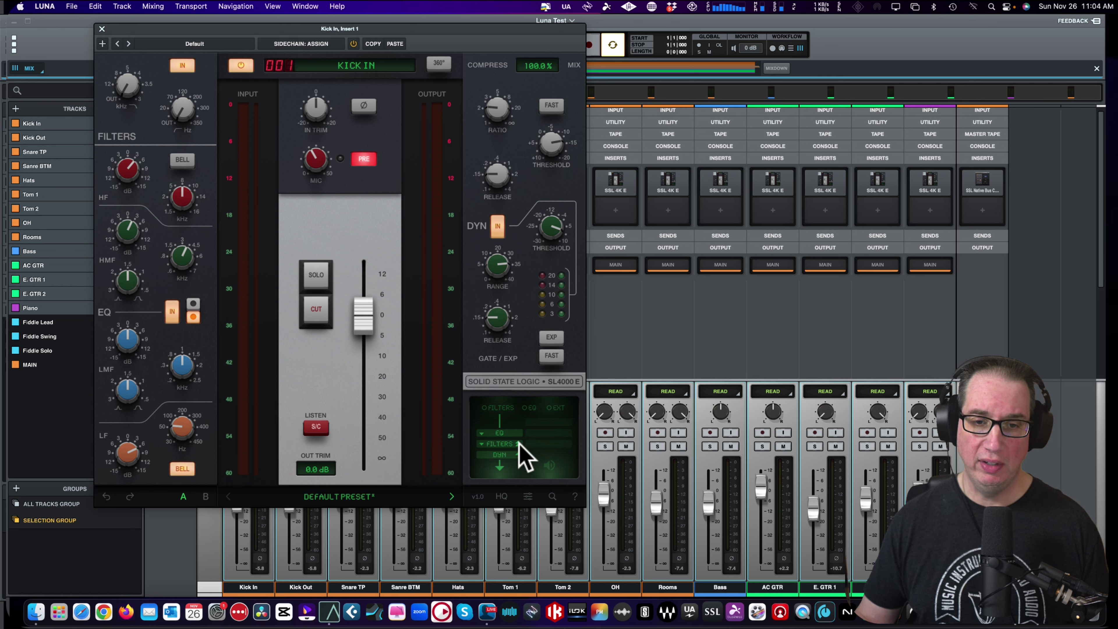
click(518, 443)
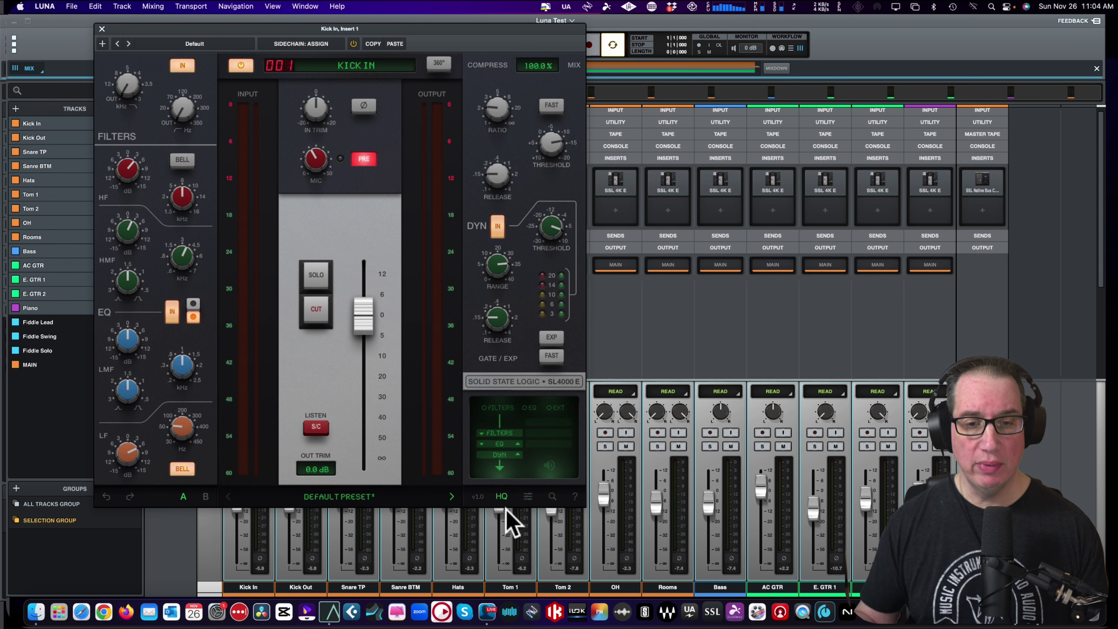
Open the channel strip's settings, check the Analogue VCA options without changing them, and close the settings
click(528, 496)
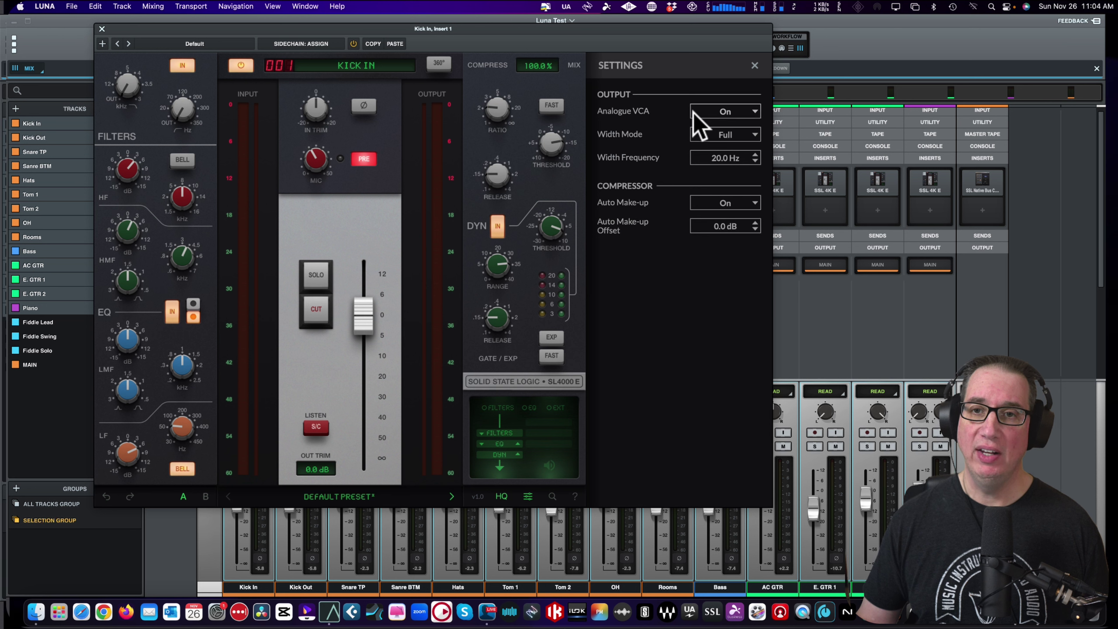
mouse_move(372, 332)
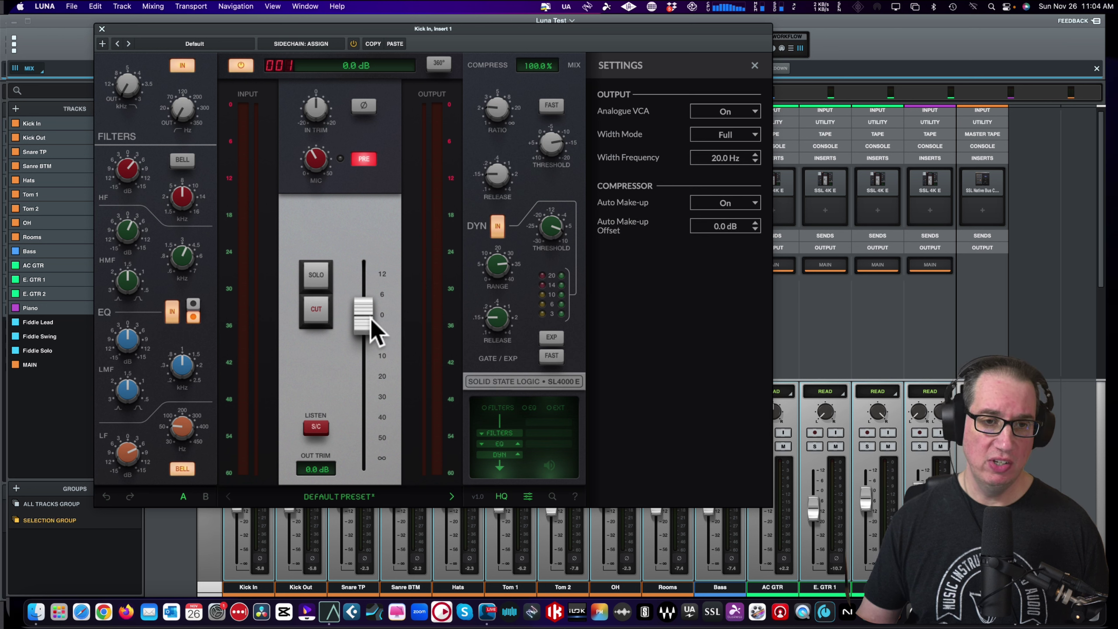
click(741, 112)
click(741, 113)
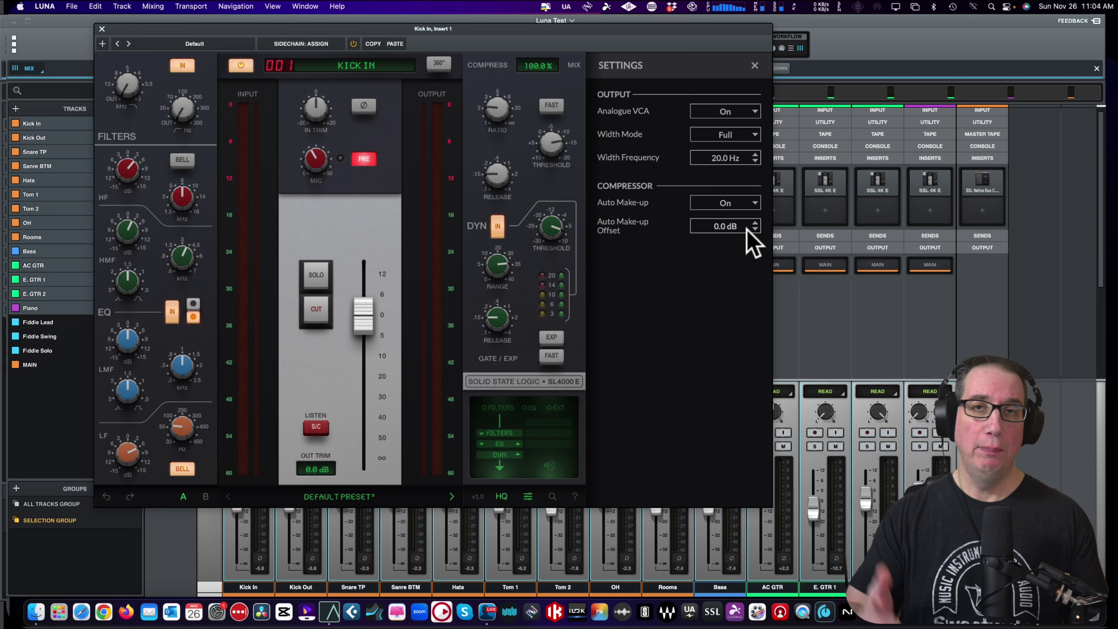
click(754, 65)
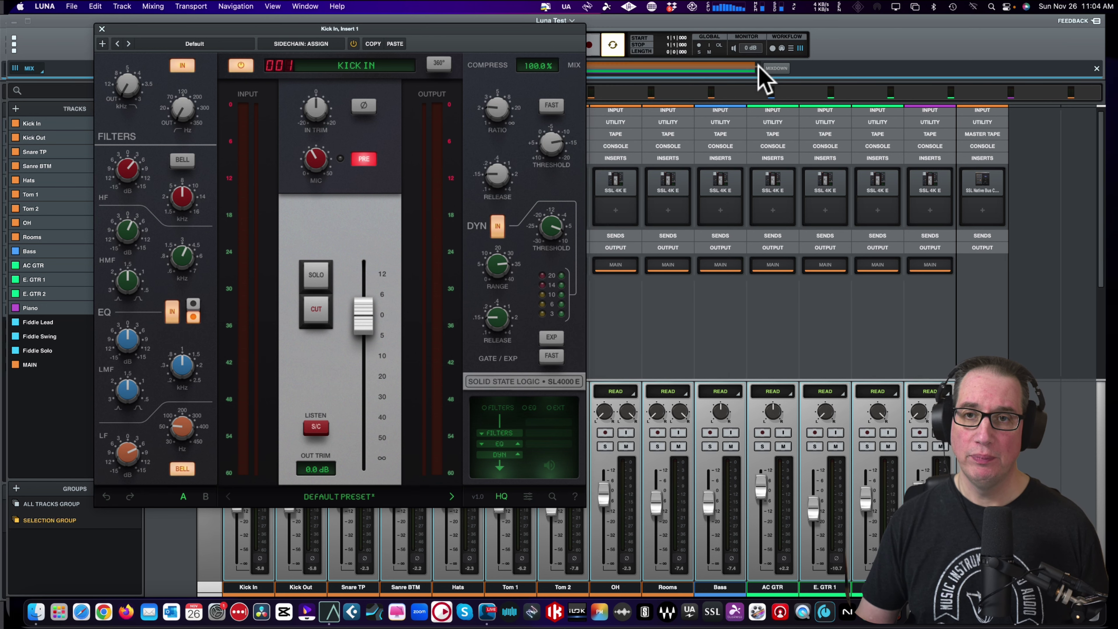
Resize the channel strip interface to 50%, to 100%, and back to 125%
click(553, 498)
click(560, 515)
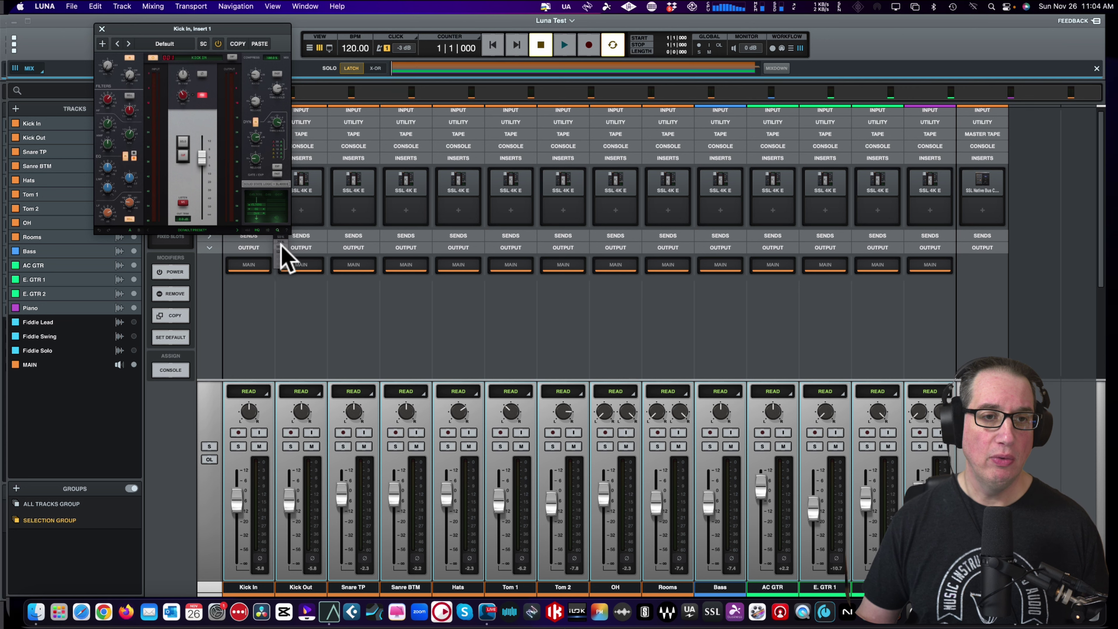
click(282, 247)
click(460, 408)
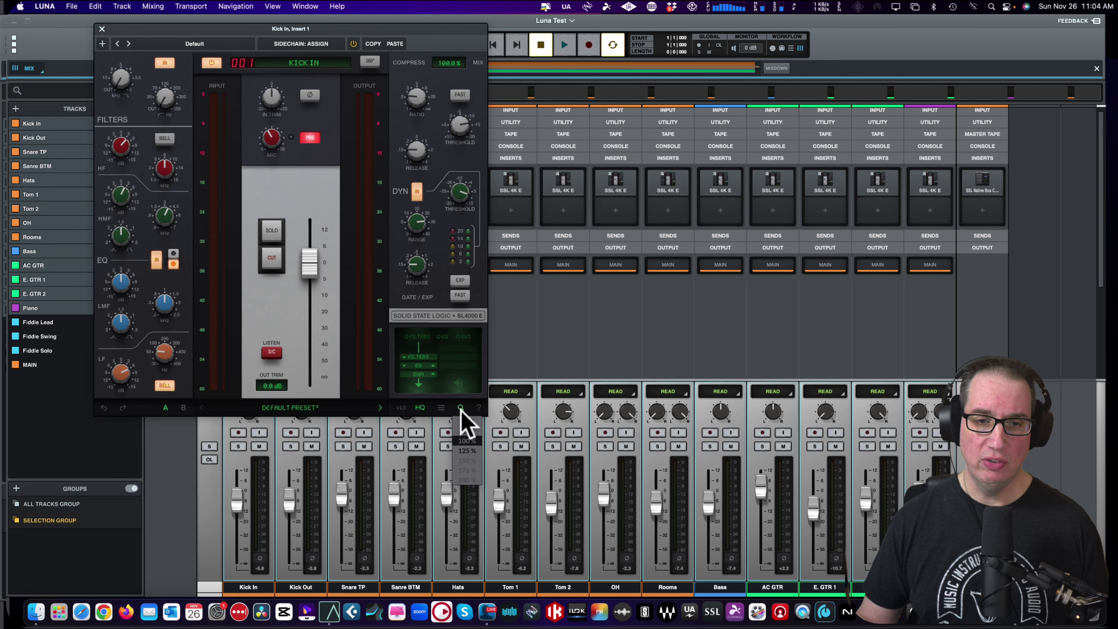
click(463, 450)
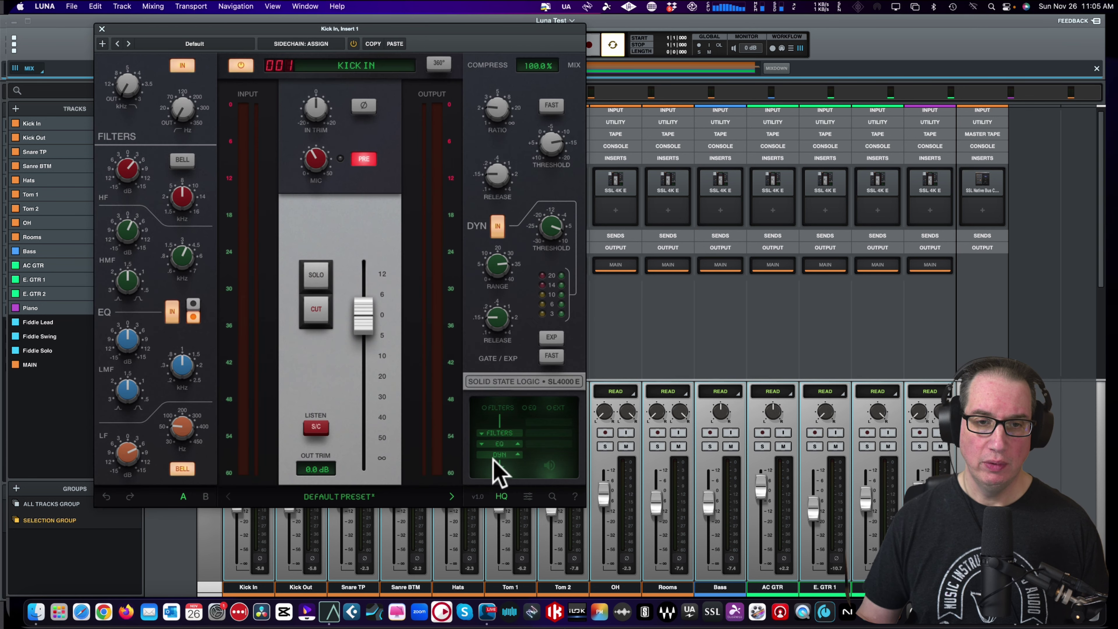
Move the channel strip window up slightly and check the interface size options available for it
click(552, 498)
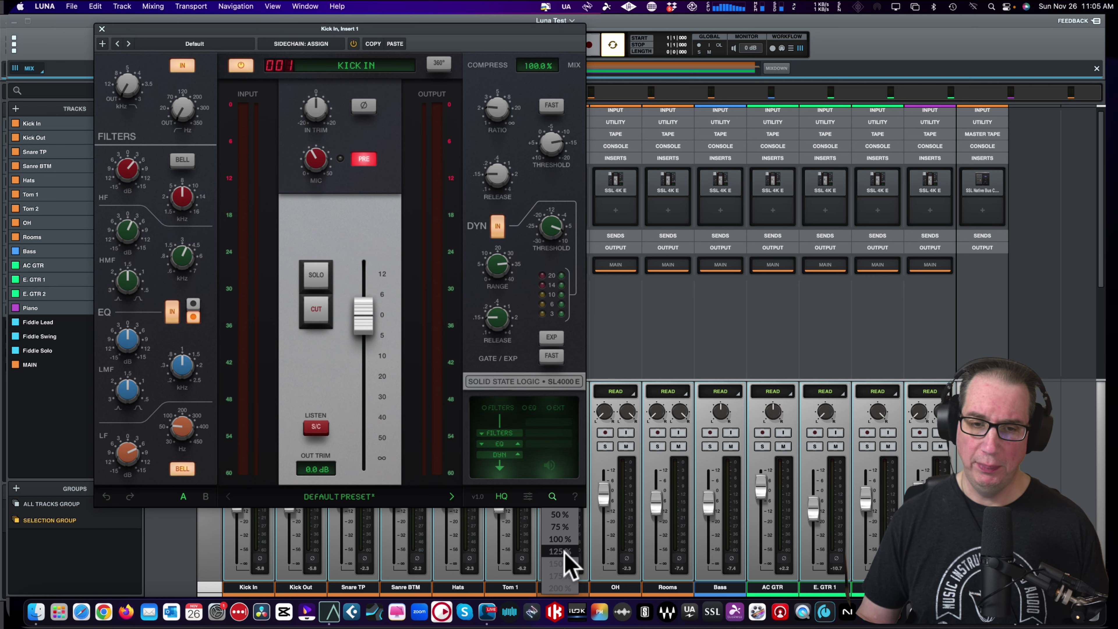
drag(254, 27, 269, 23)
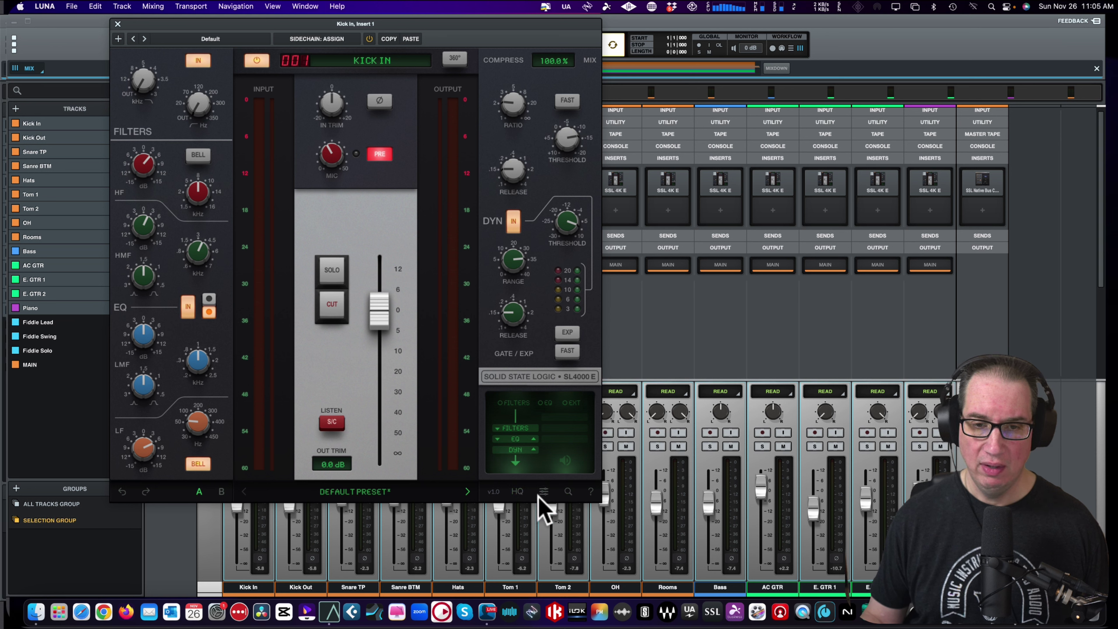
click(567, 491)
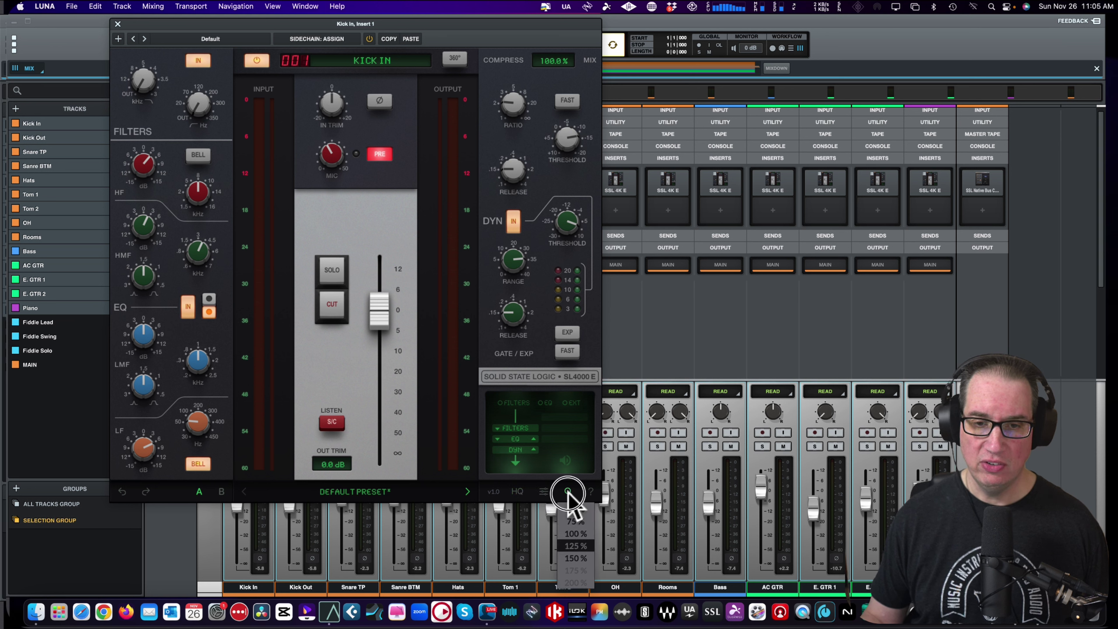
Enable HQ mode and read the help tooltip for the Routing Menu
click(524, 498)
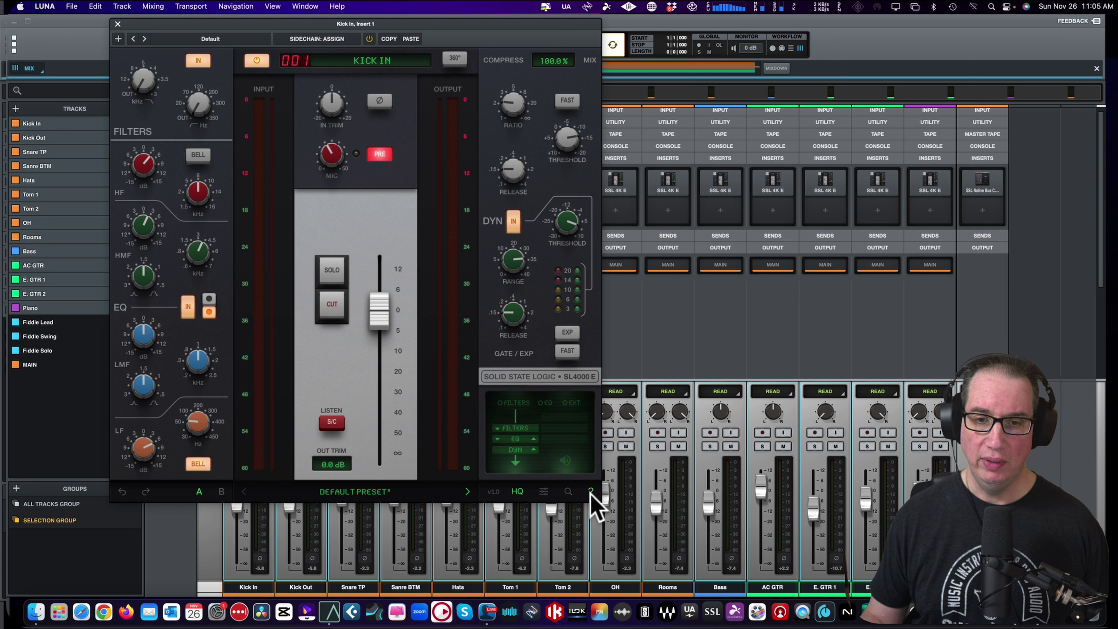
mouse_move(554, 392)
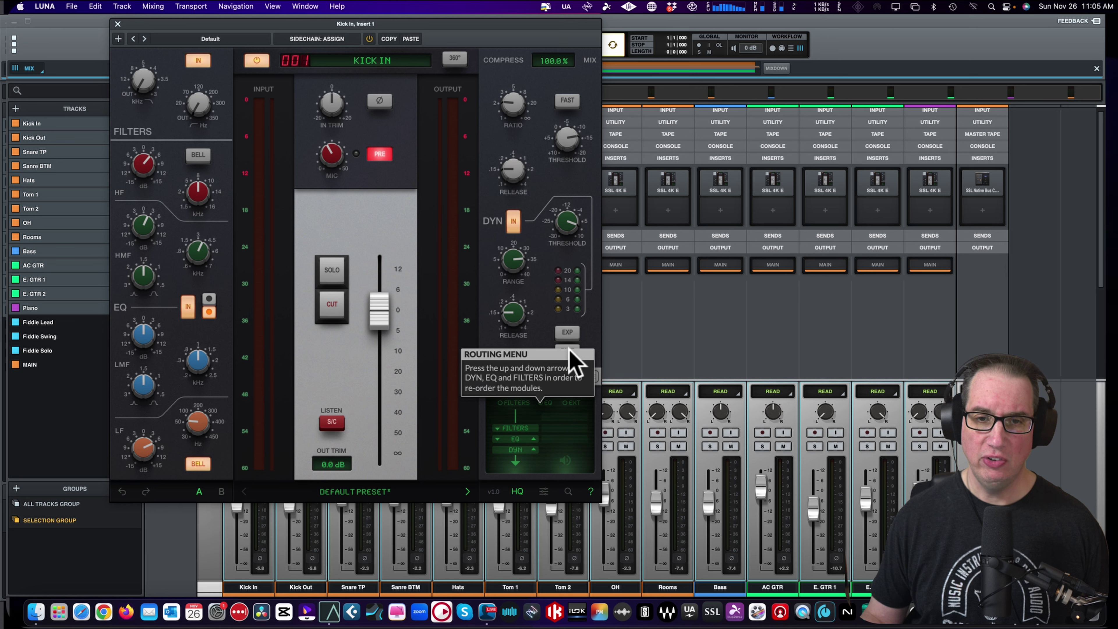
mouse_move(528, 308)
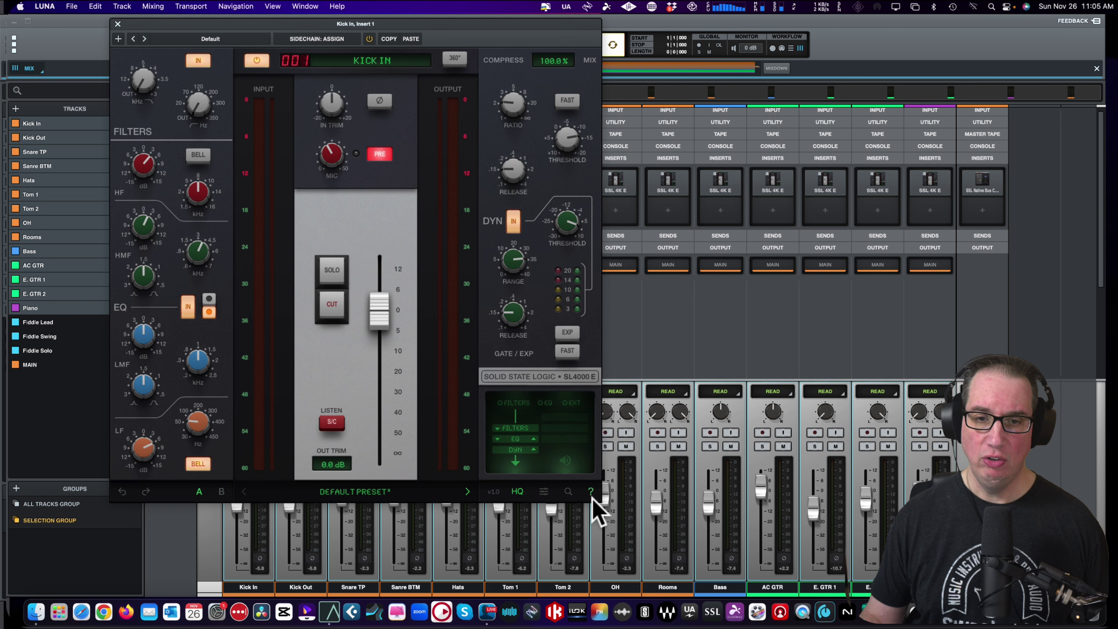
Read the Dynamics In help tooltip, and view the linked plug-in mixer in SSL 360 before closing it
mouse_move(544, 443)
mouse_move(515, 231)
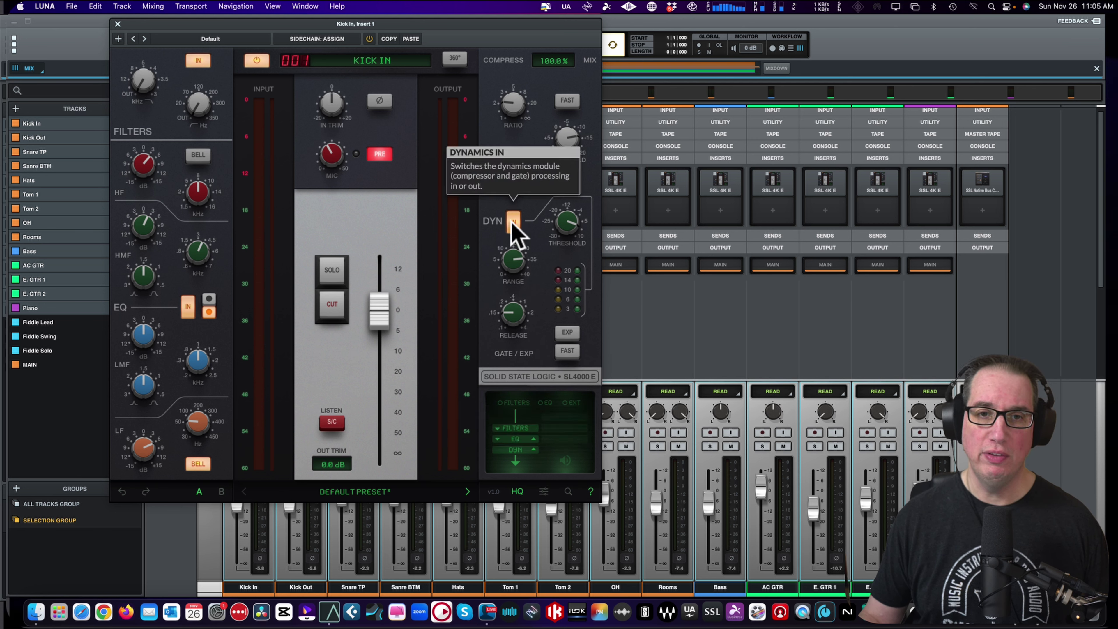
mouse_move(526, 116)
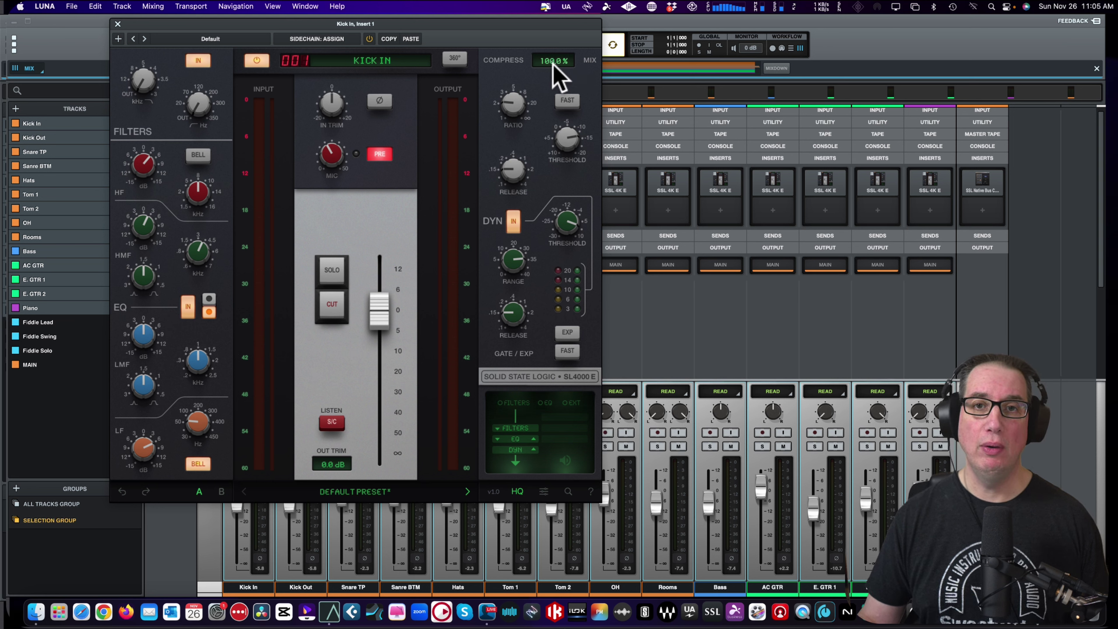
click(454, 62)
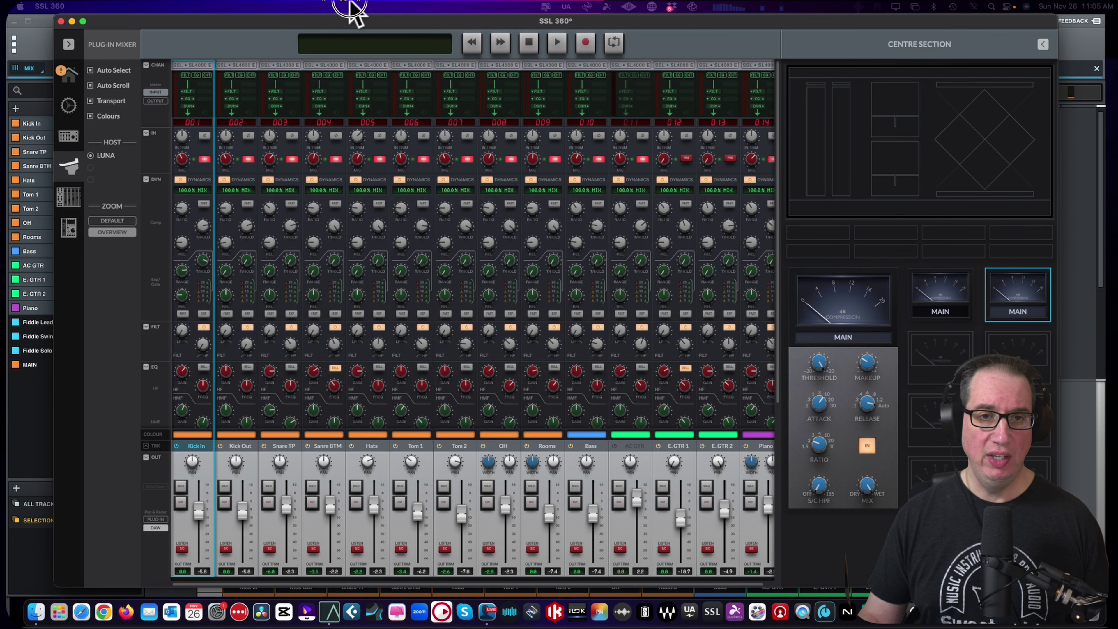
click(61, 21)
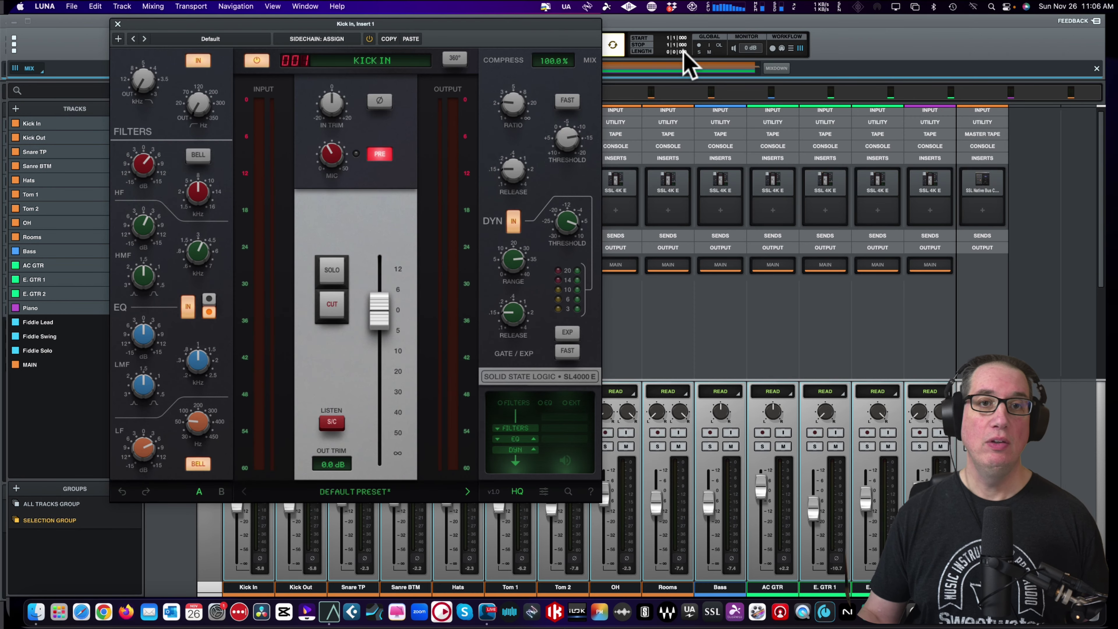
Look over the Kick In channel strip once more and close its window, returning to the full mixer
drag(496, 27, 491, 22)
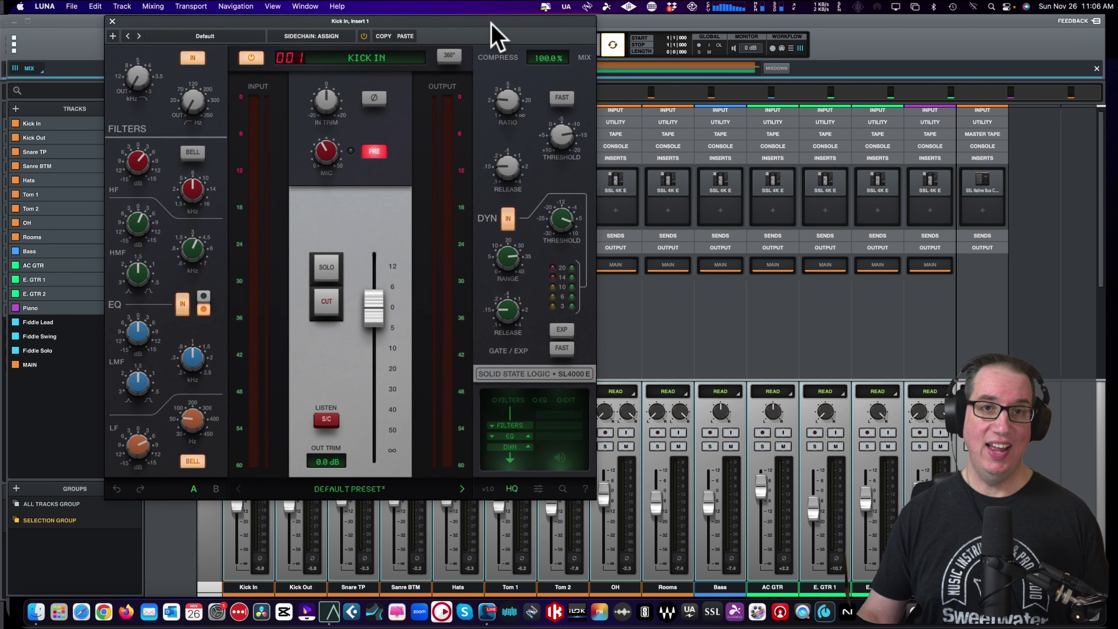
click(112, 21)
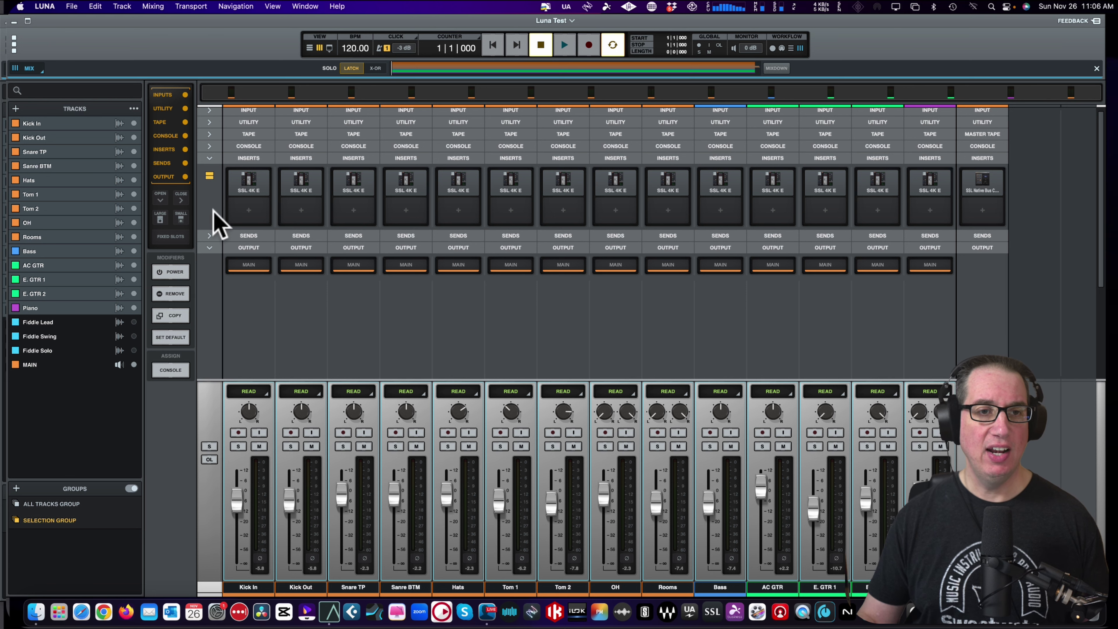
click(248, 190)
drag(267, 25, 274, 33)
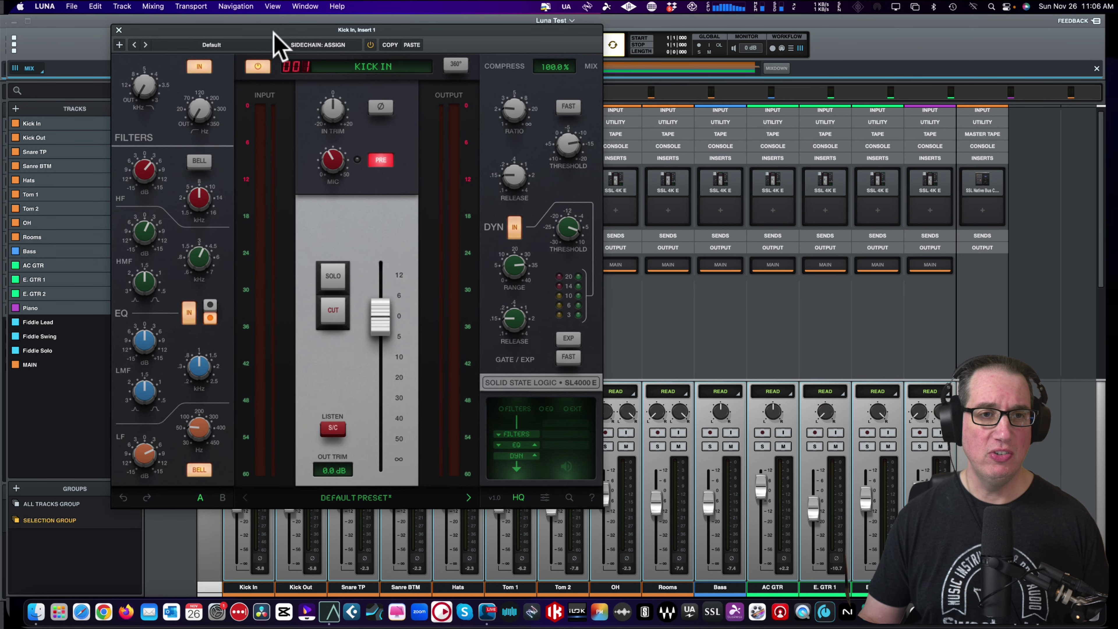
click(118, 30)
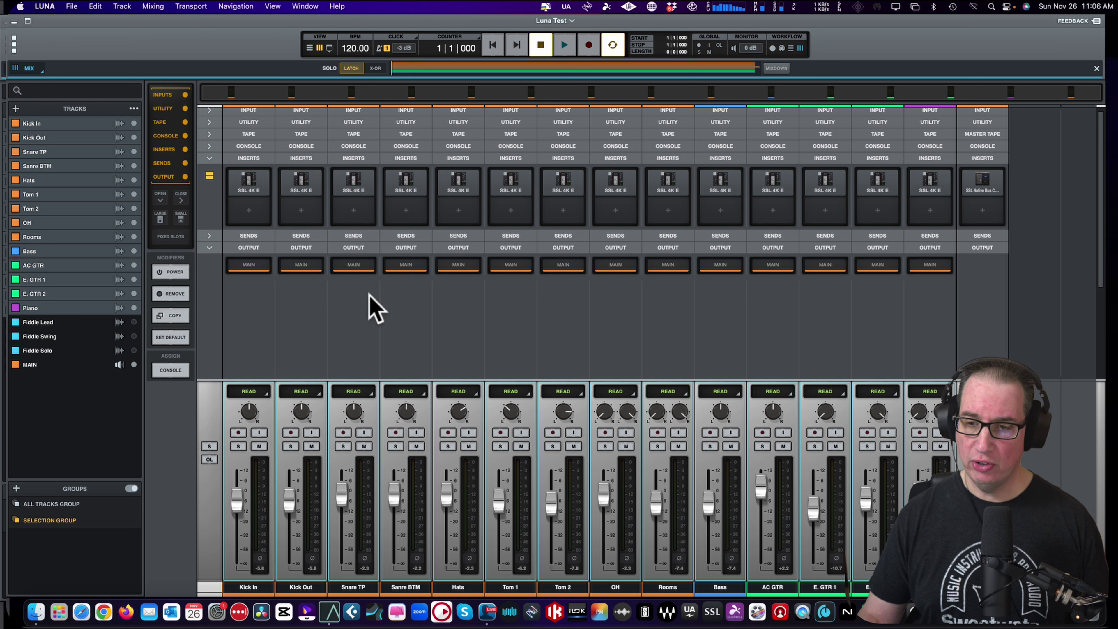
Play the mix and compare it with all SSL 4K E inserts bypassed and active, leaving them on and stopping playback
key(space)
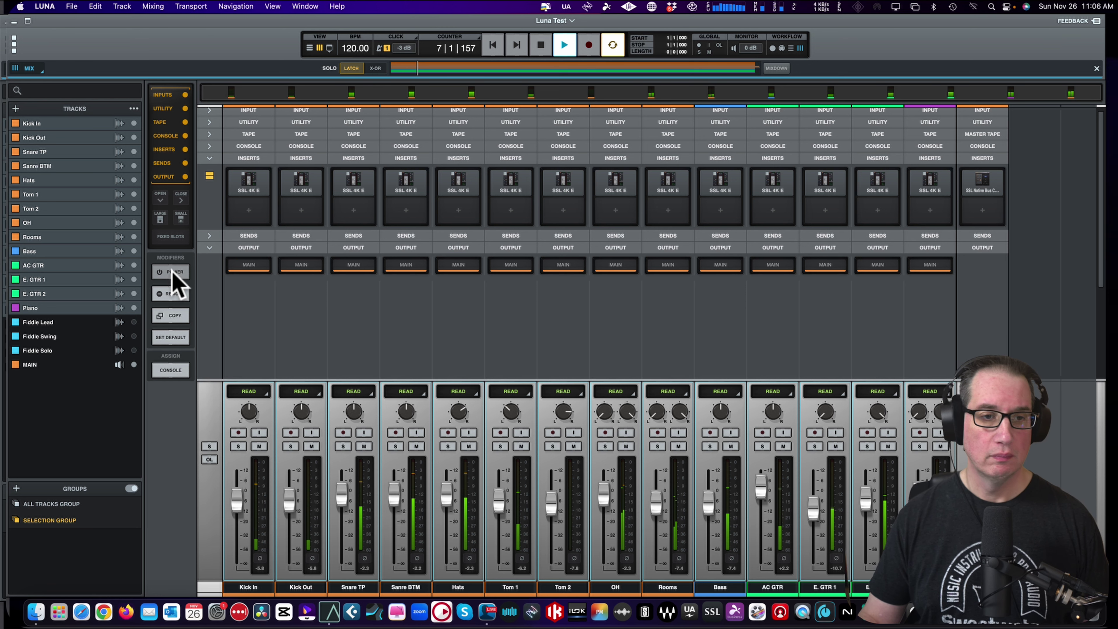
click(171, 272)
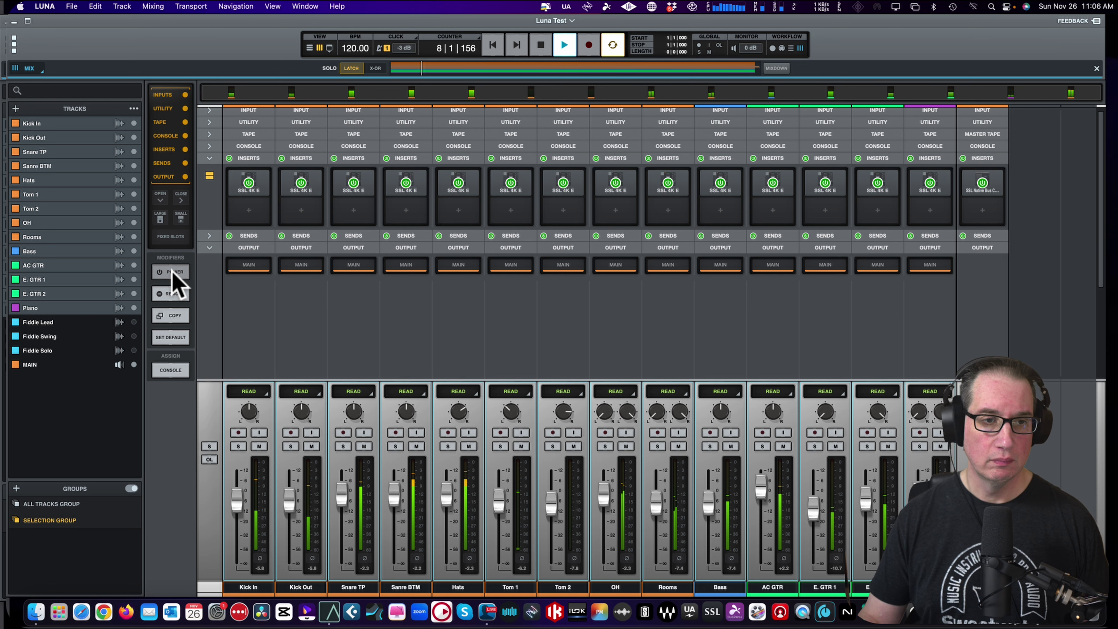
alt+click(248, 183)
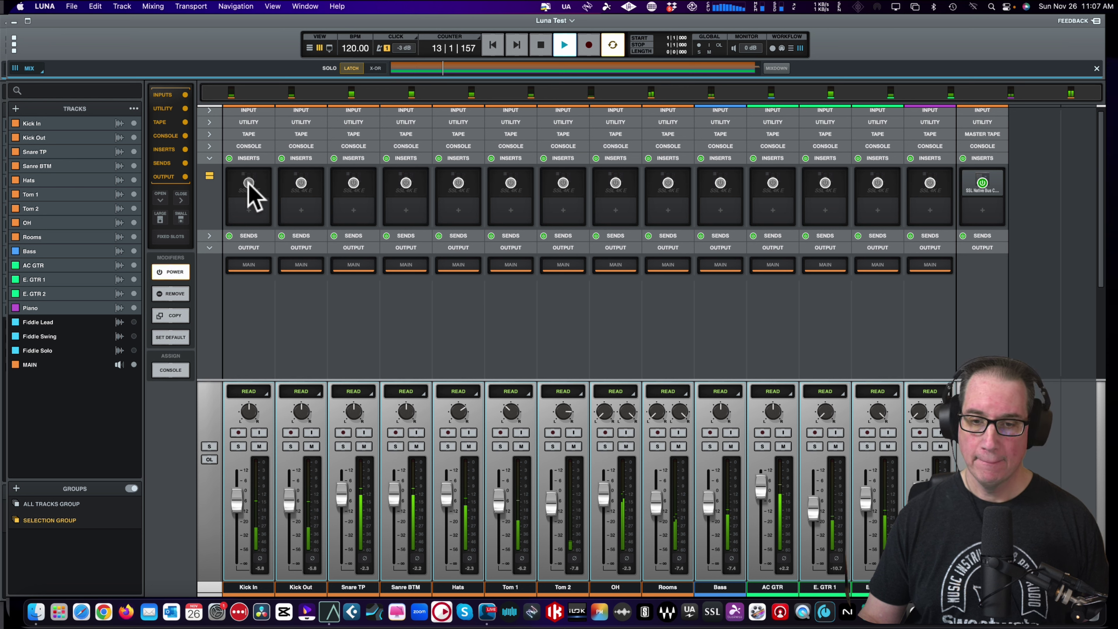
alt+click(249, 182)
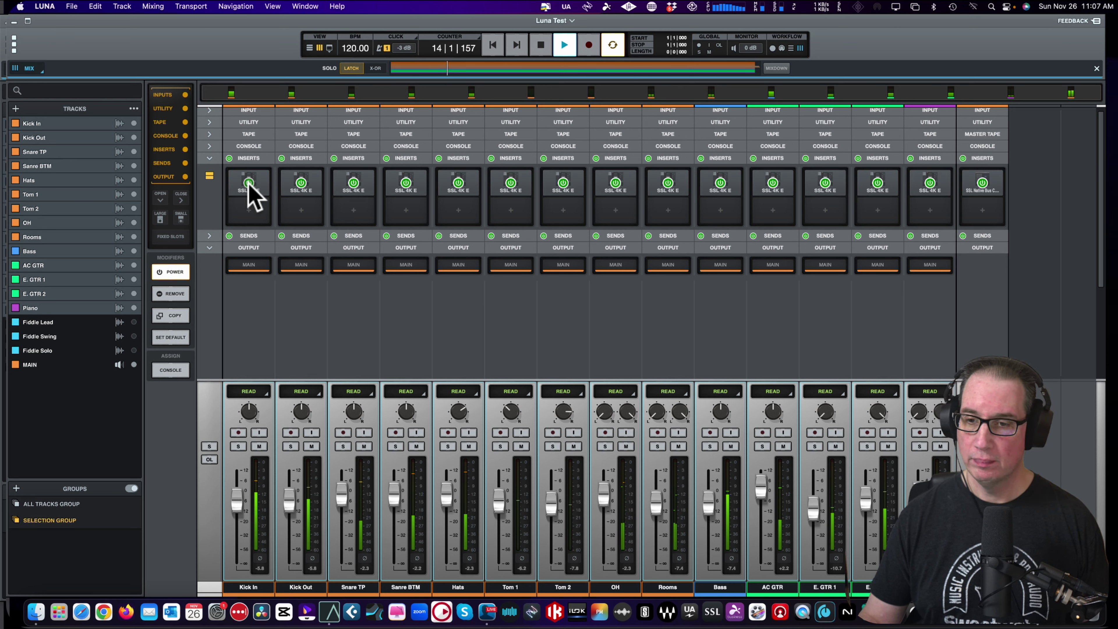
alt+click(248, 183)
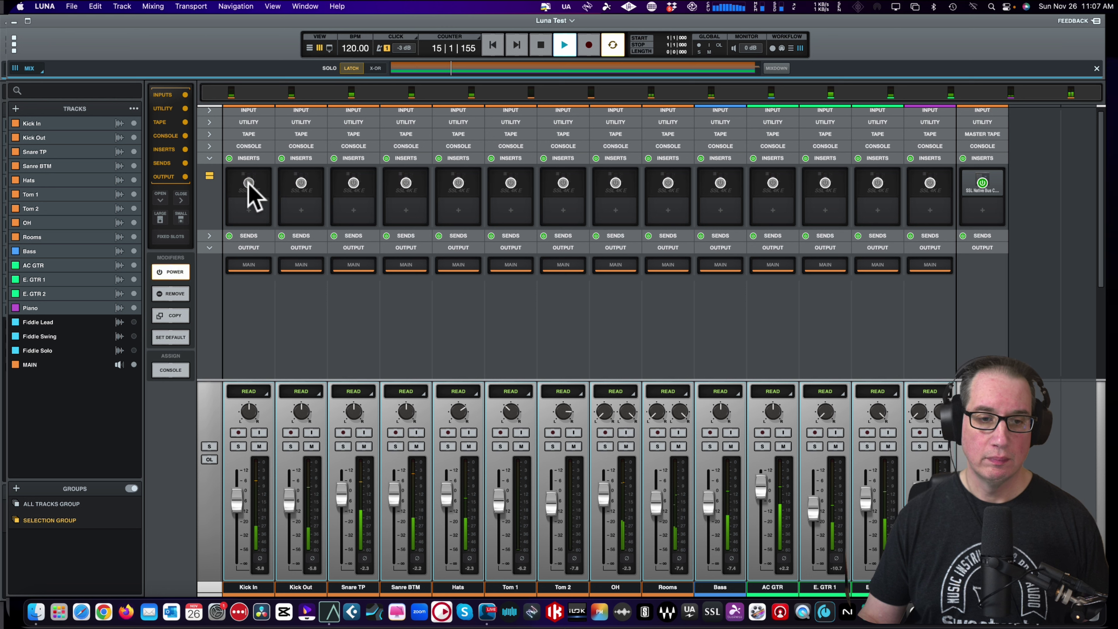
alt+click(248, 182)
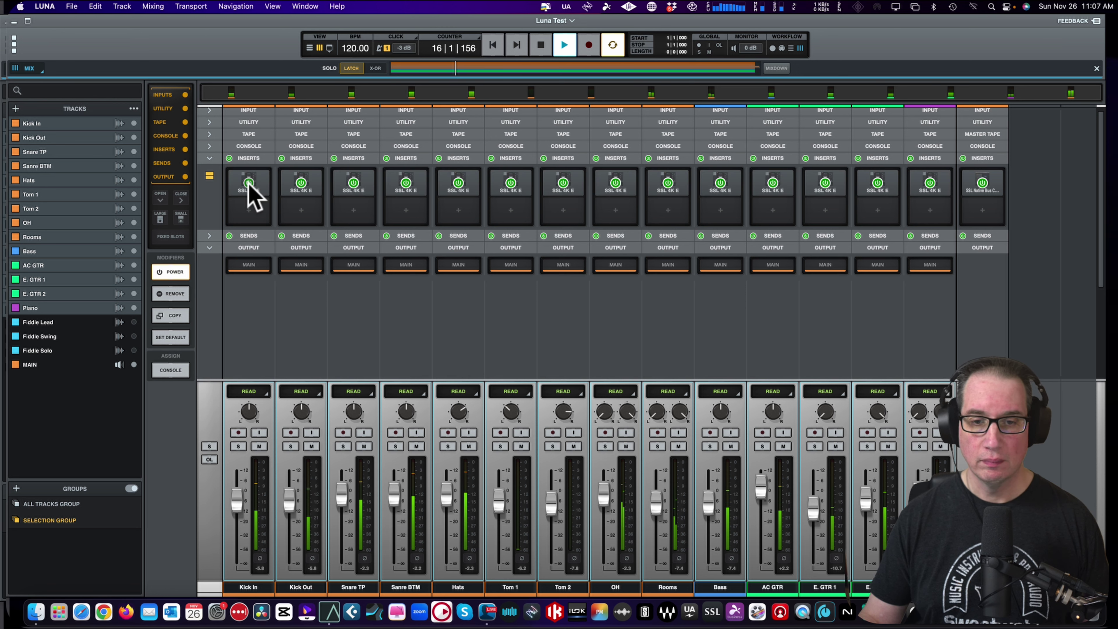
click(171, 271)
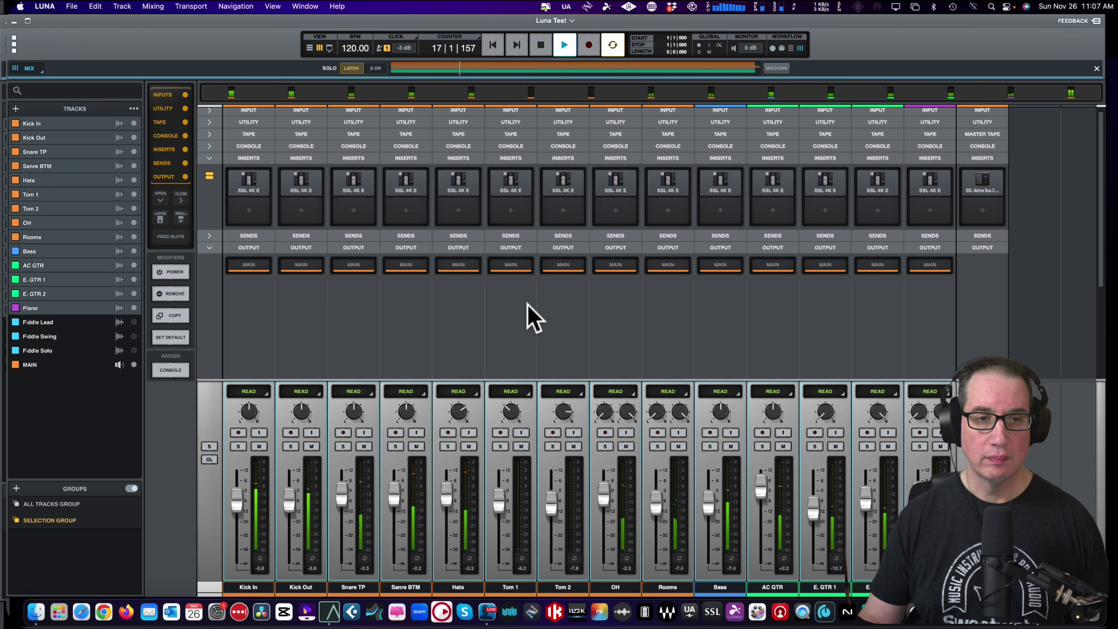
key(space)
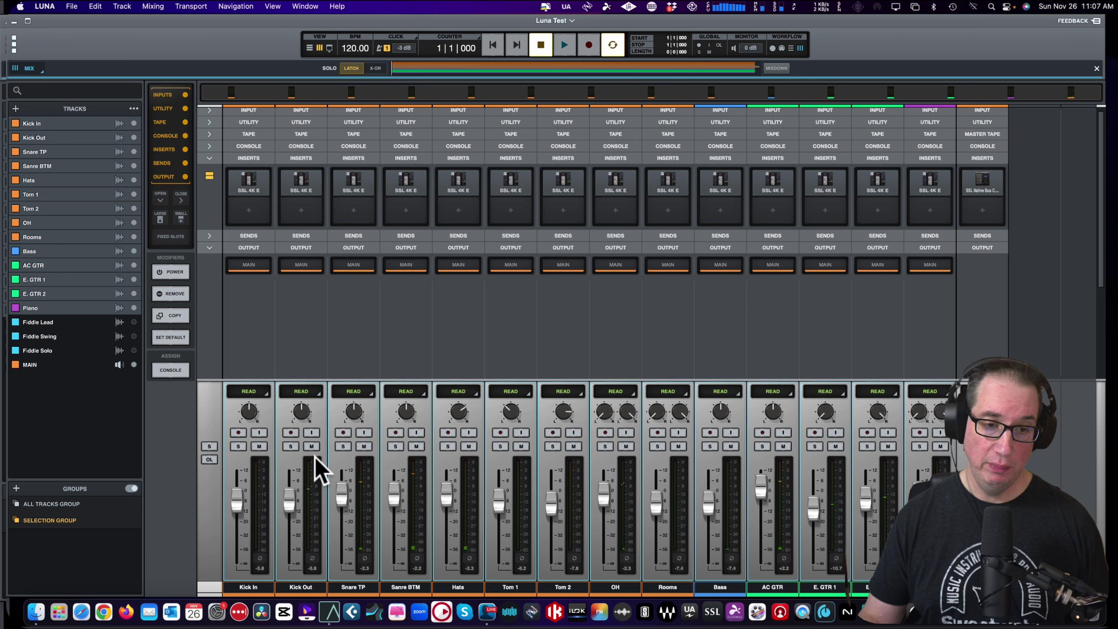
Select only the Piano track, solo it, and start playback
click(792, 587)
click(52, 307)
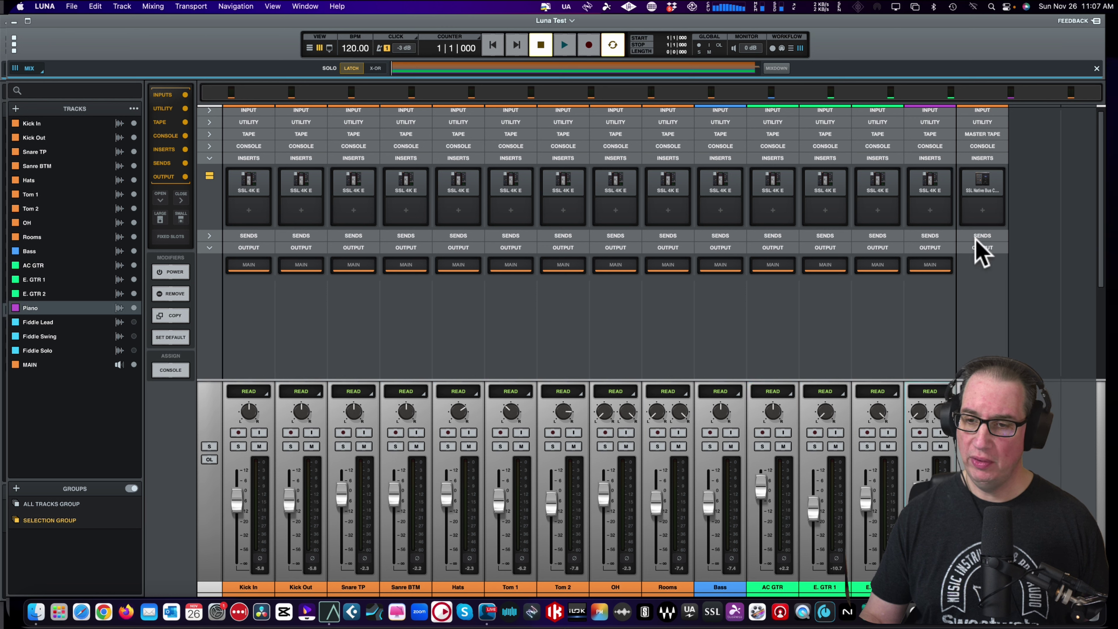
key(space)
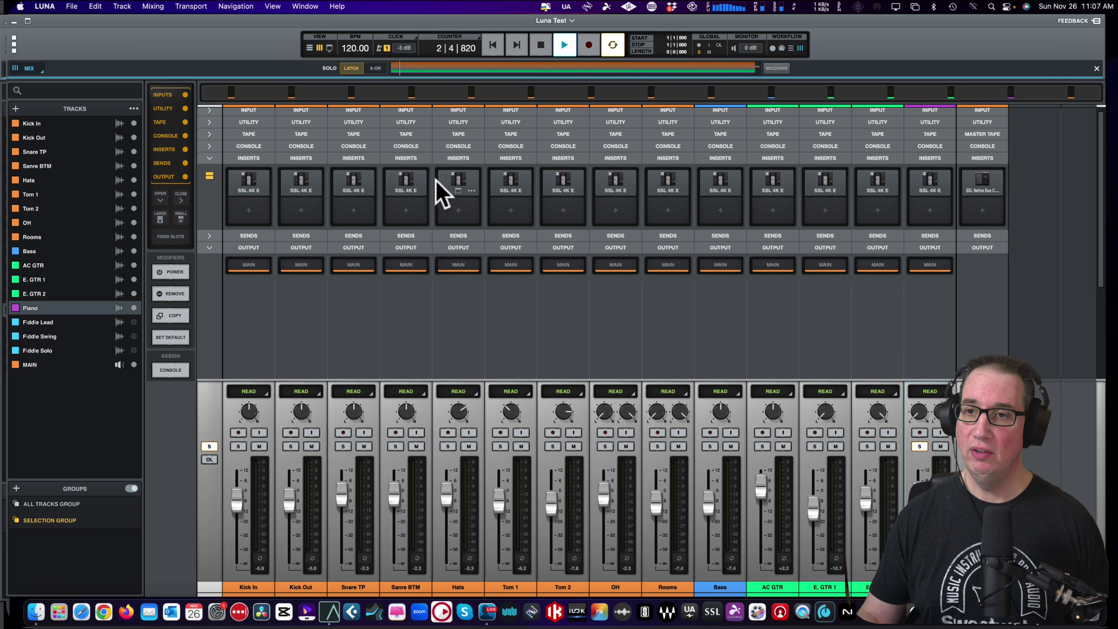
Select the Piano clip range from about bar 4 to bar 14 in the timeline, play it, and return to the mixer
key(m)
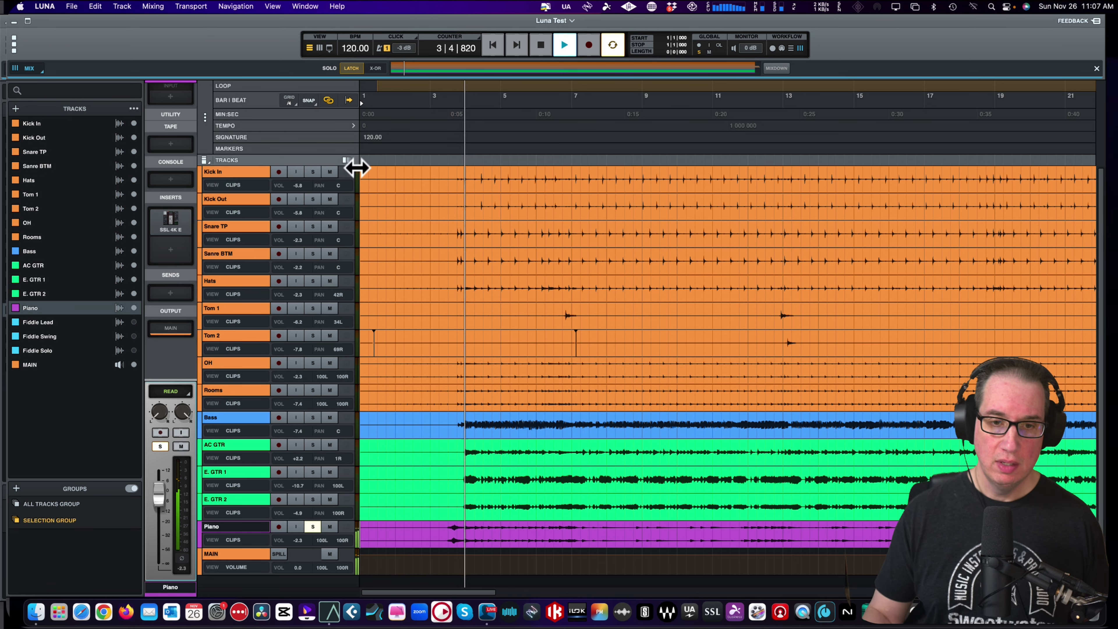
key(space)
drag(487, 531, 850, 531)
key(space)
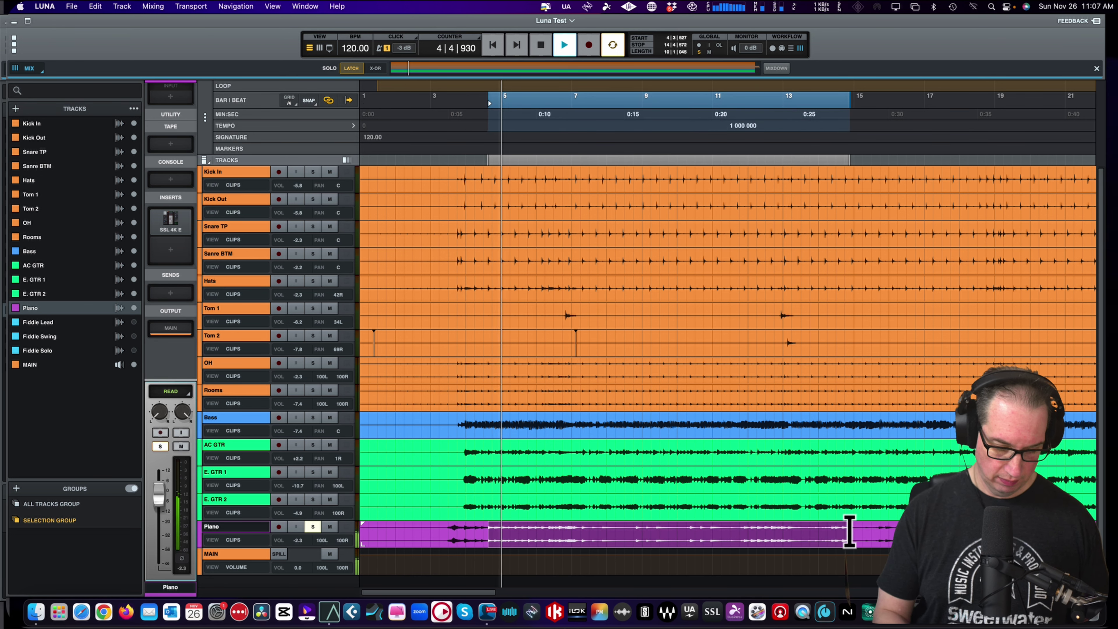
key(m)
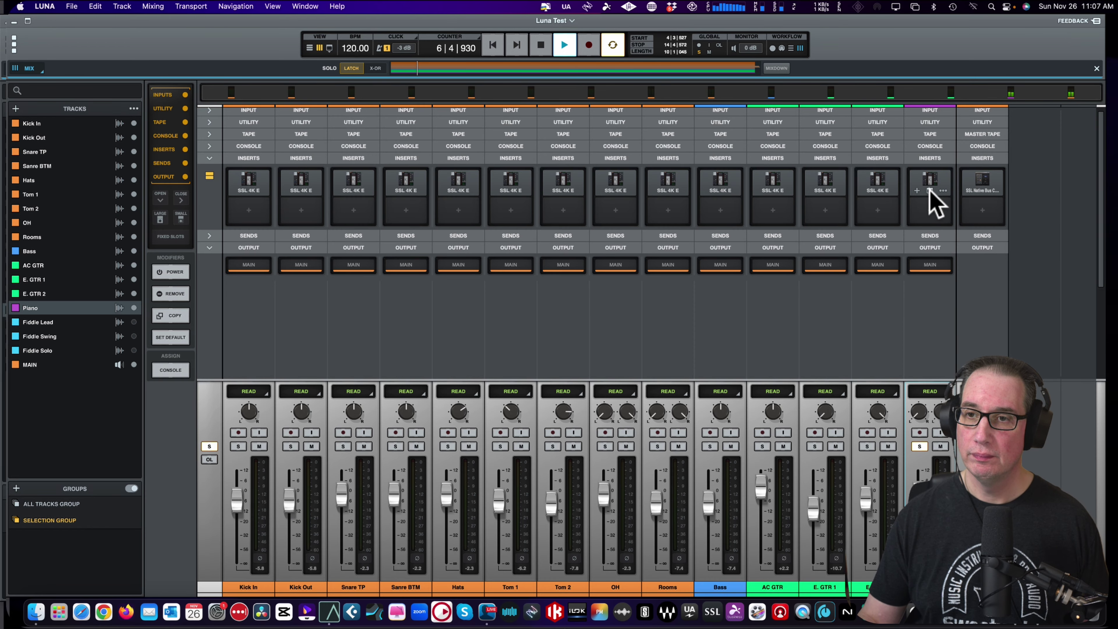
Open the Piano track's SSL 4K E, move its window clear of the inserts, and set the output trim to -2.5 dB
click(929, 194)
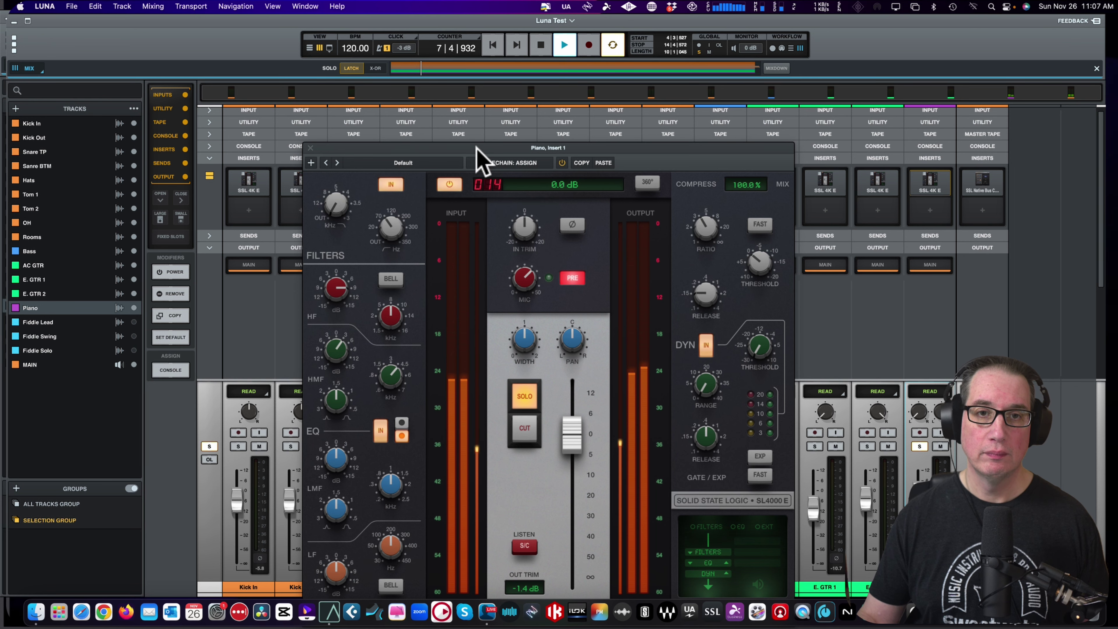
drag(477, 152, 299, 34)
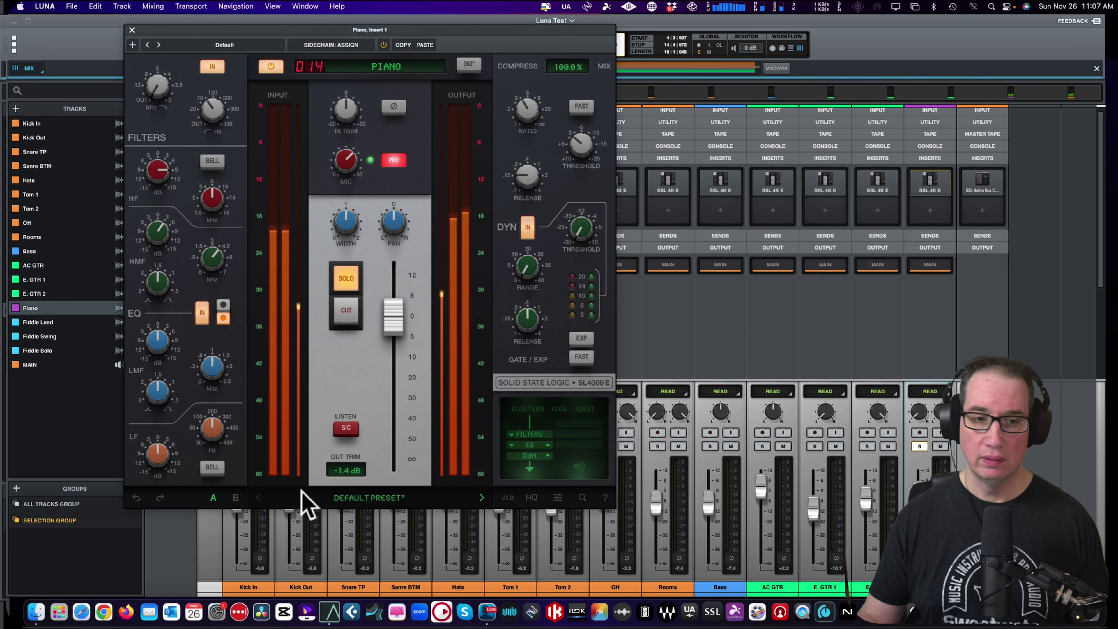
scroll(339, 474, down, 10)
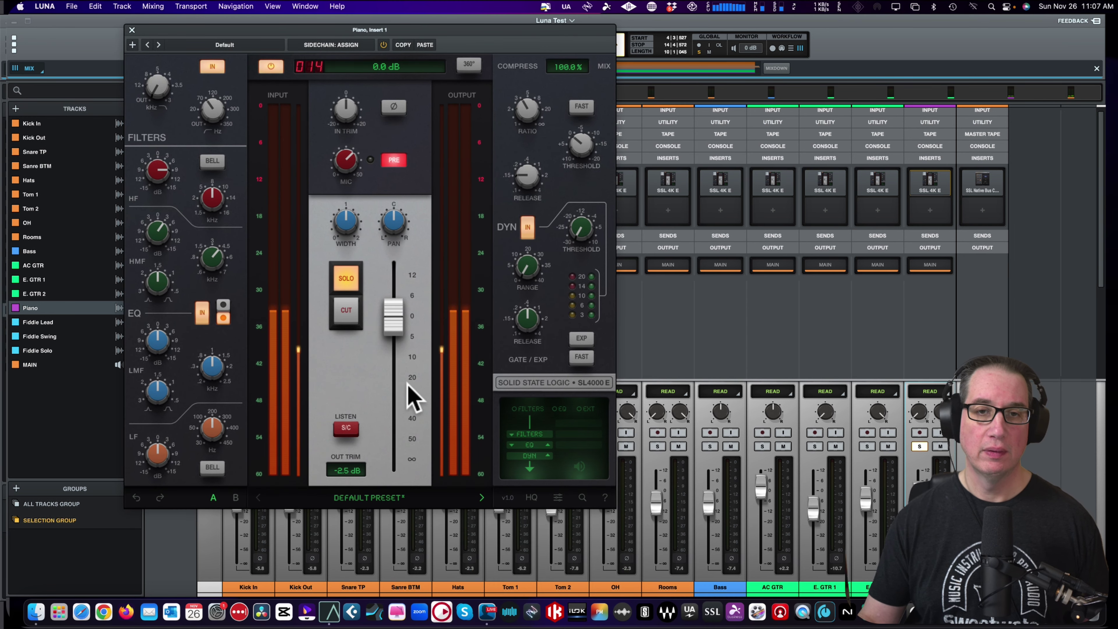
drag(348, 29, 356, 35)
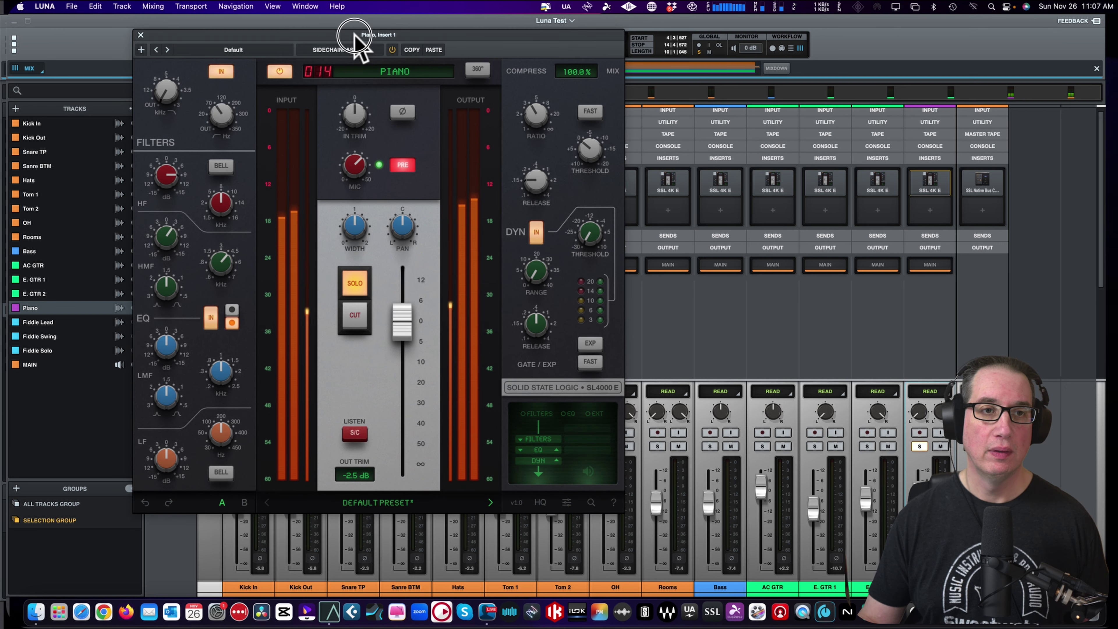
Compare the piano with the channel strip bypassed and active, and adjust the Mic gain to 29.6 dB
click(279, 72)
click(280, 72)
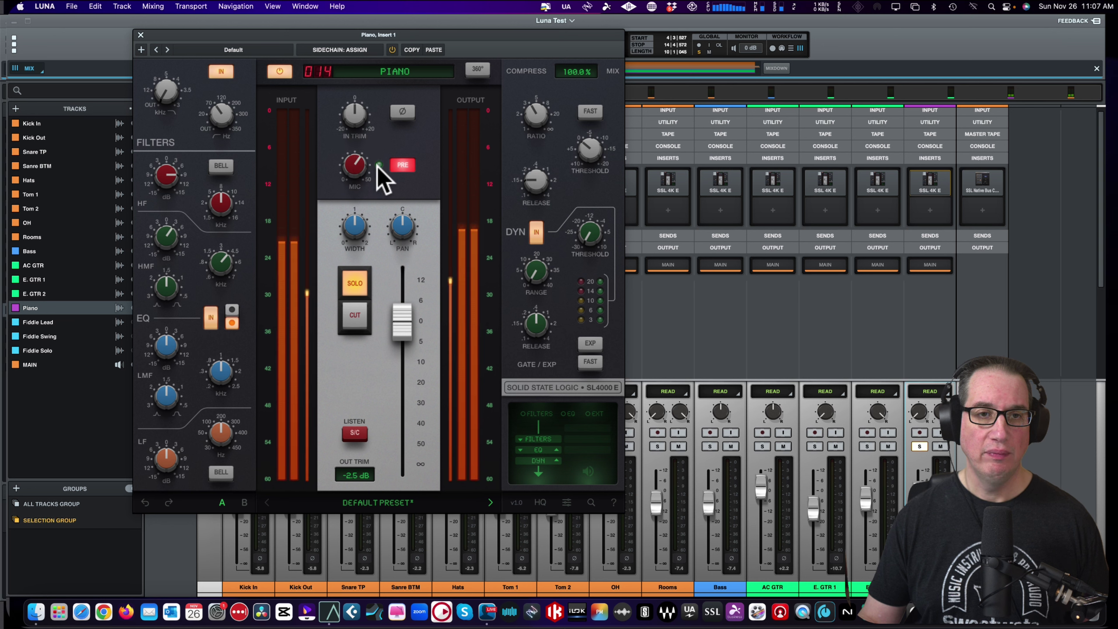
mouse_move(357, 166)
mouse_down()
mouse_move(358, 96)
mouse_move(349, 219)
mouse_move(356, 176)
mouse_up()
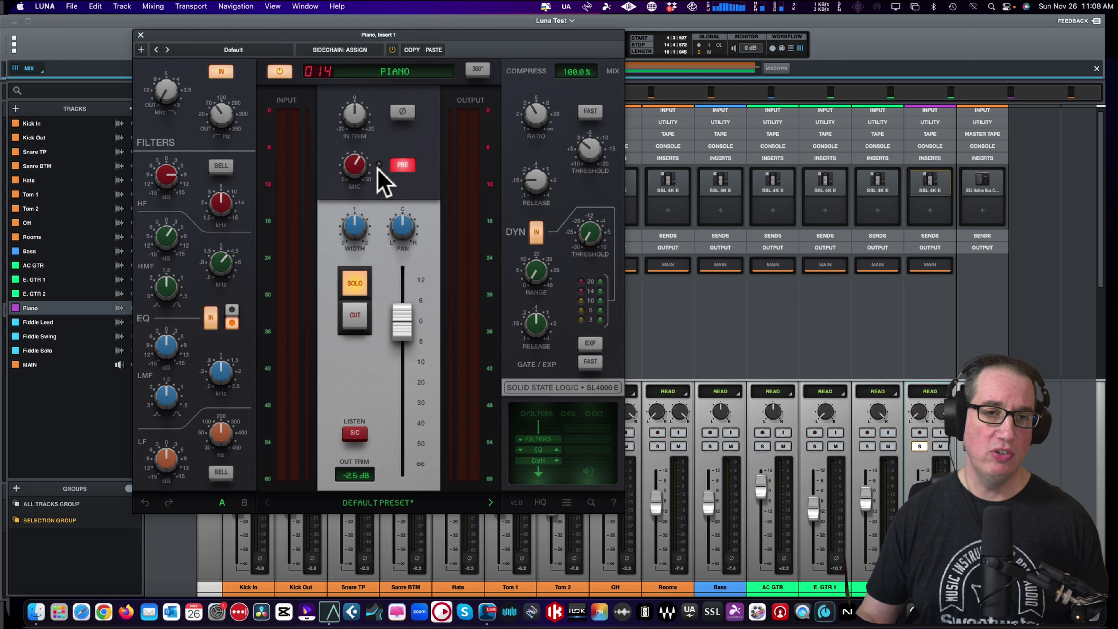
mouse_move(370, 174)
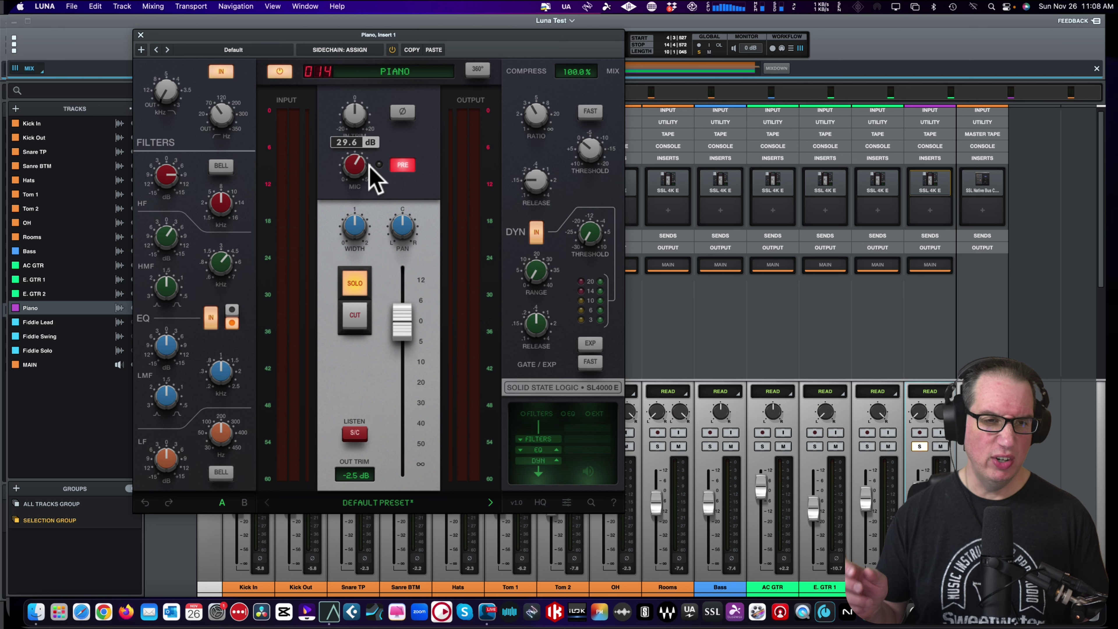
Examine the filter and EQ settings on the Piano strip, from the HF band down to the LF band
mouse_move(221, 118)
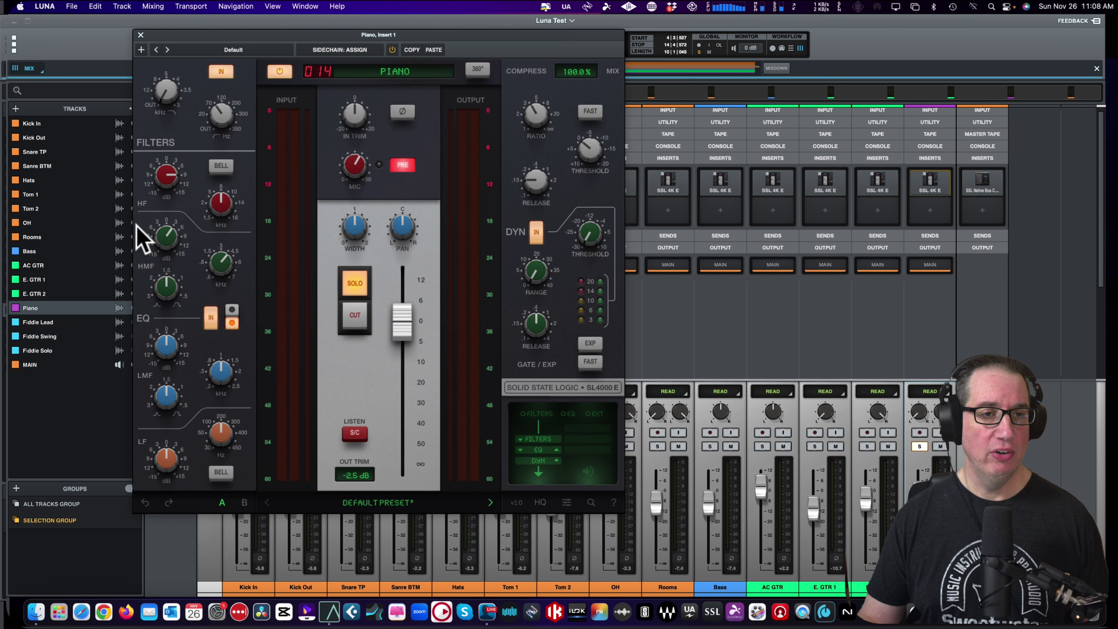
mouse_move(172, 177)
mouse_move(210, 187)
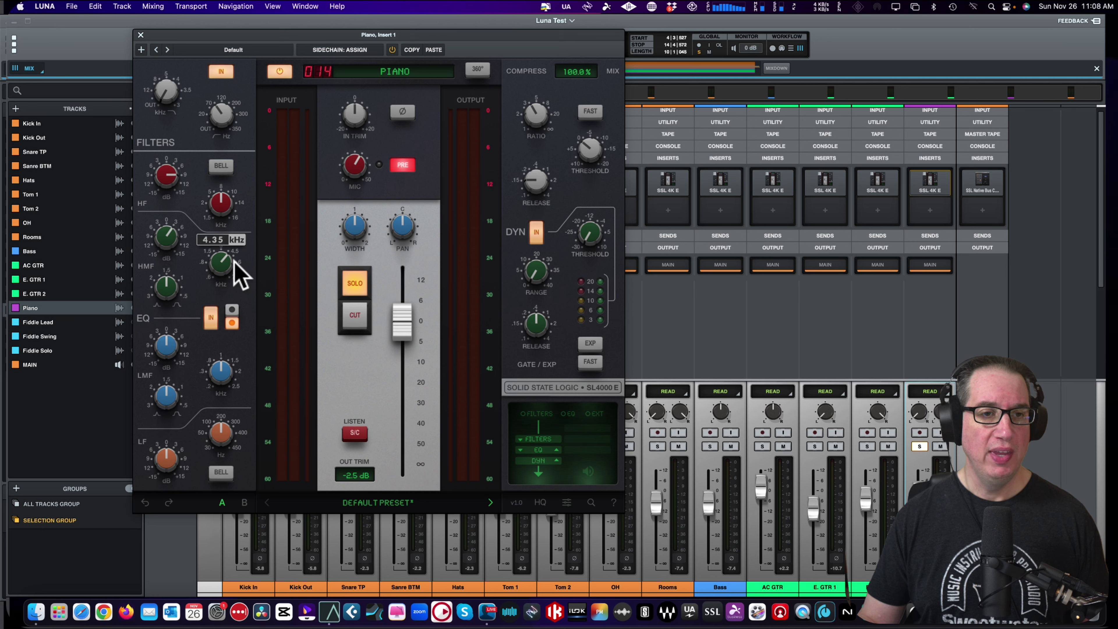
mouse_move(163, 242)
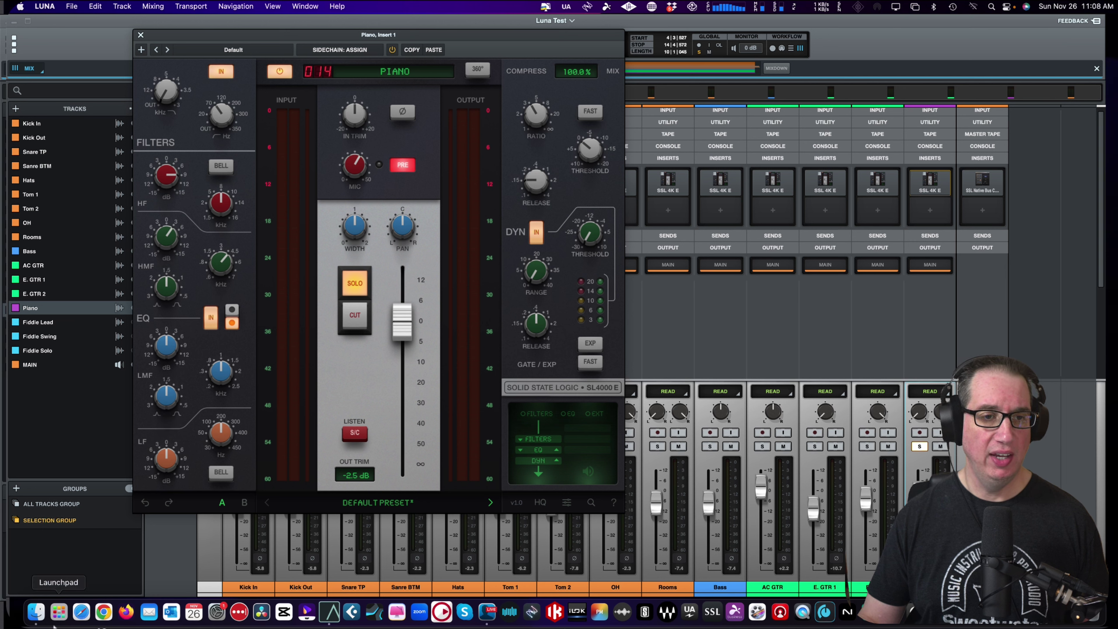
mouse_move(219, 439)
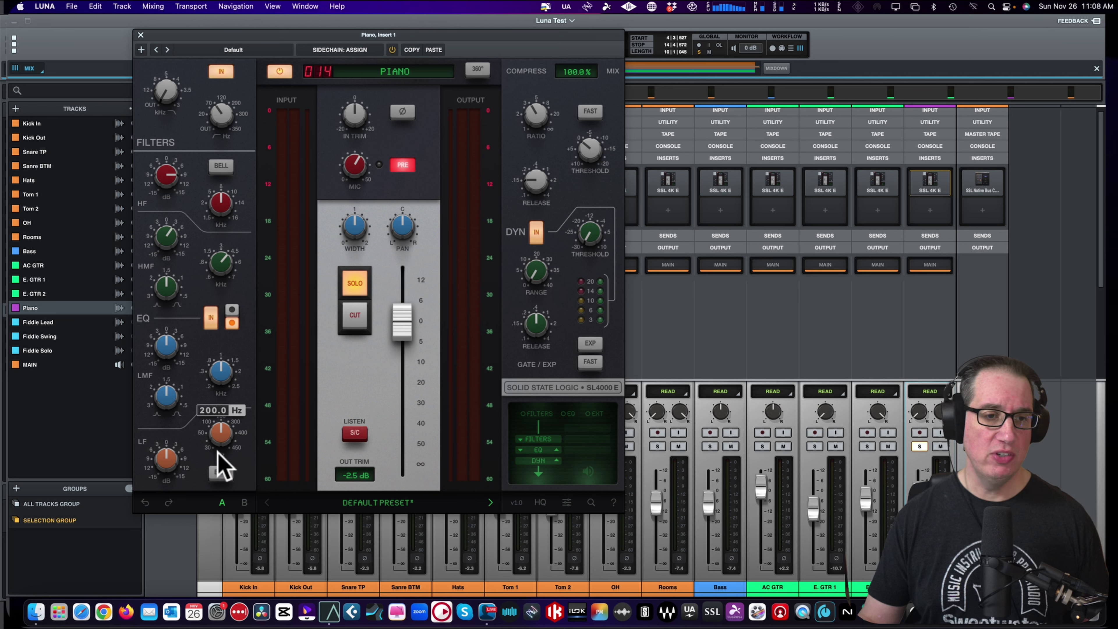
Play the piano and switch the EQ type from orange to brown and on to black
key(space)
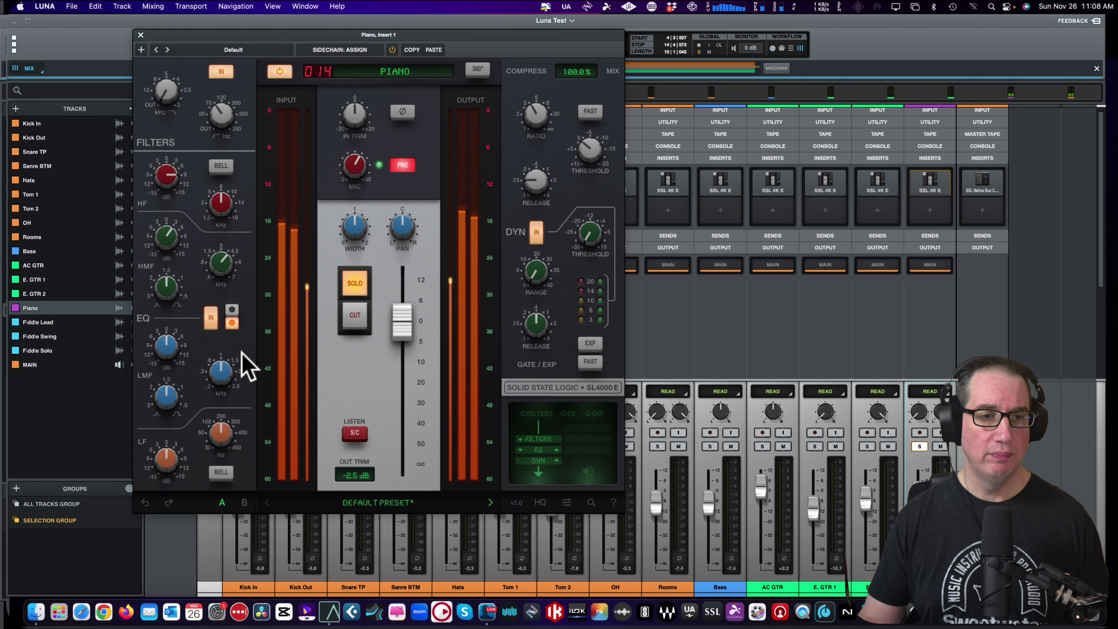
click(231, 323)
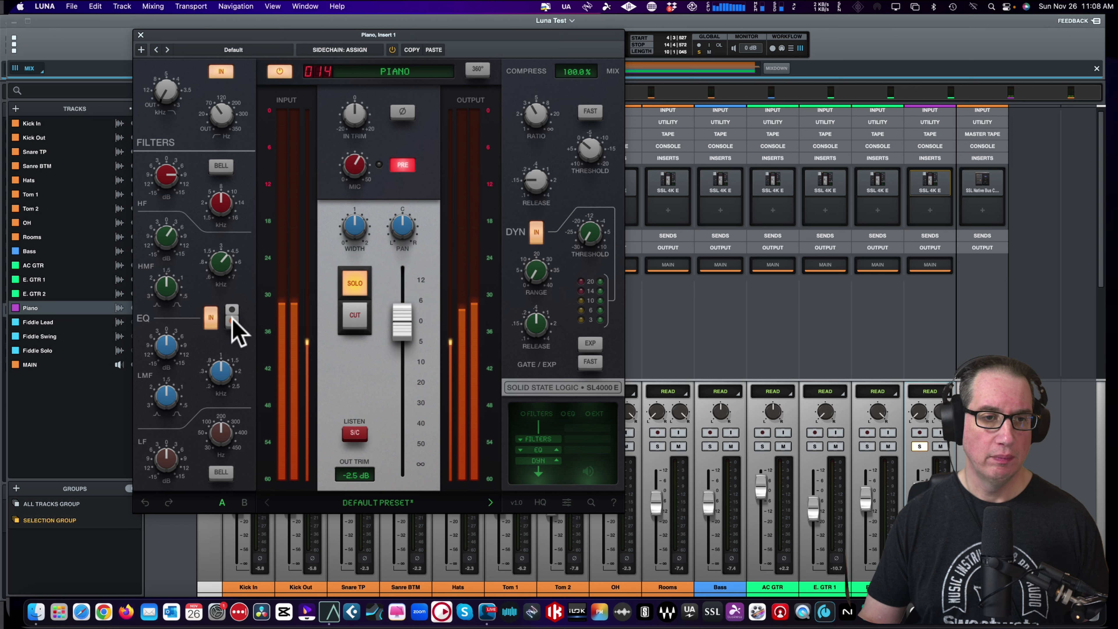
click(232, 315)
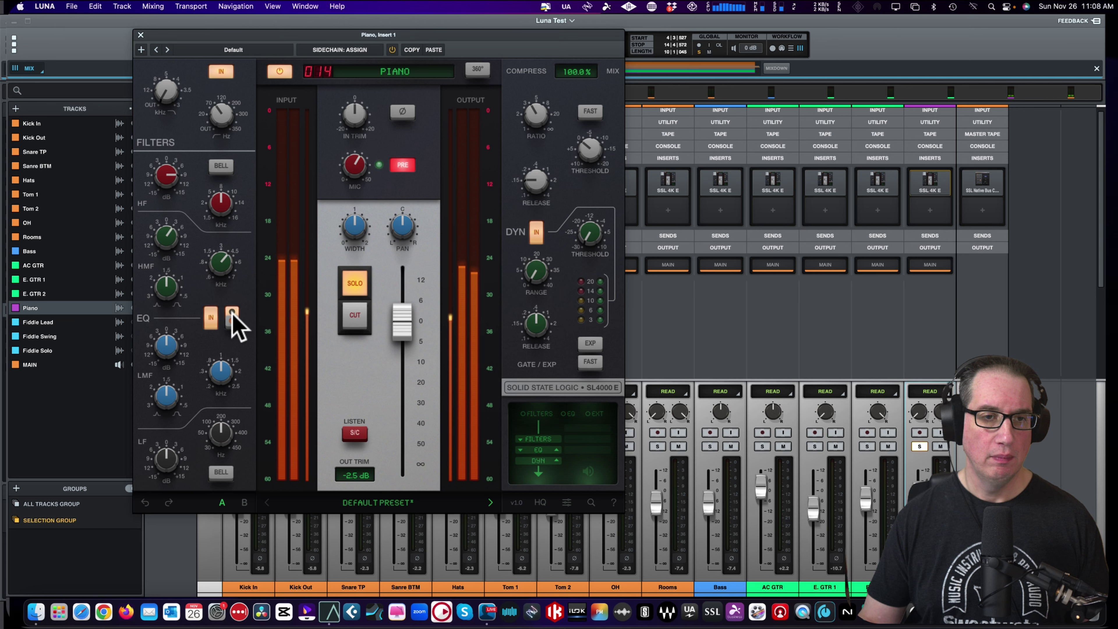
Return the Piano EQ type from black to orange while listening, and check the LMF and LF frequency settings
click(232, 321)
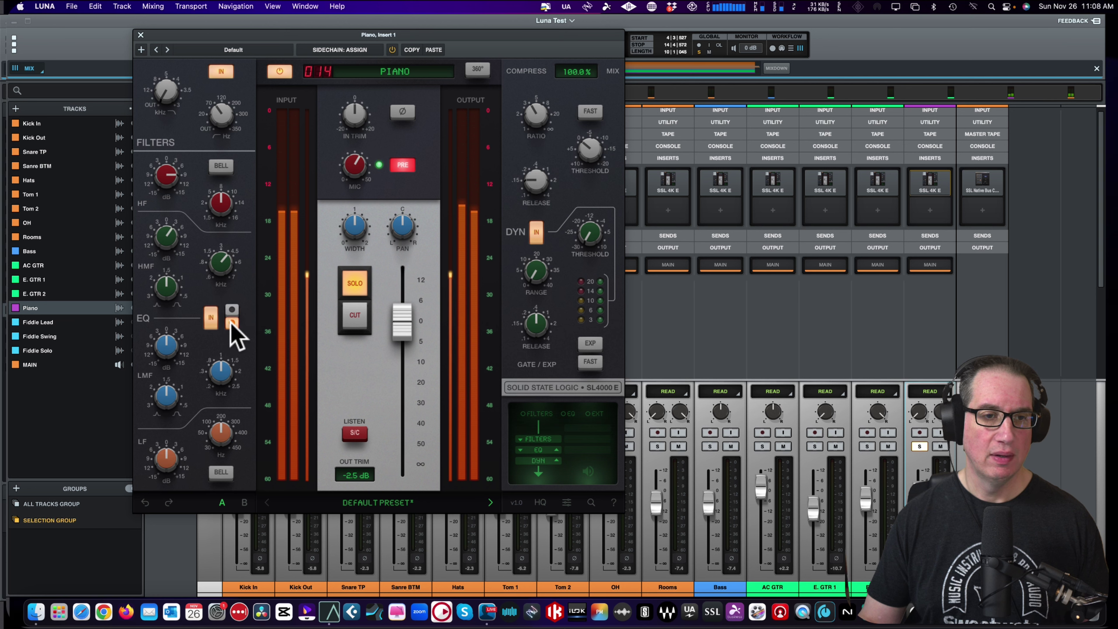
click(232, 321)
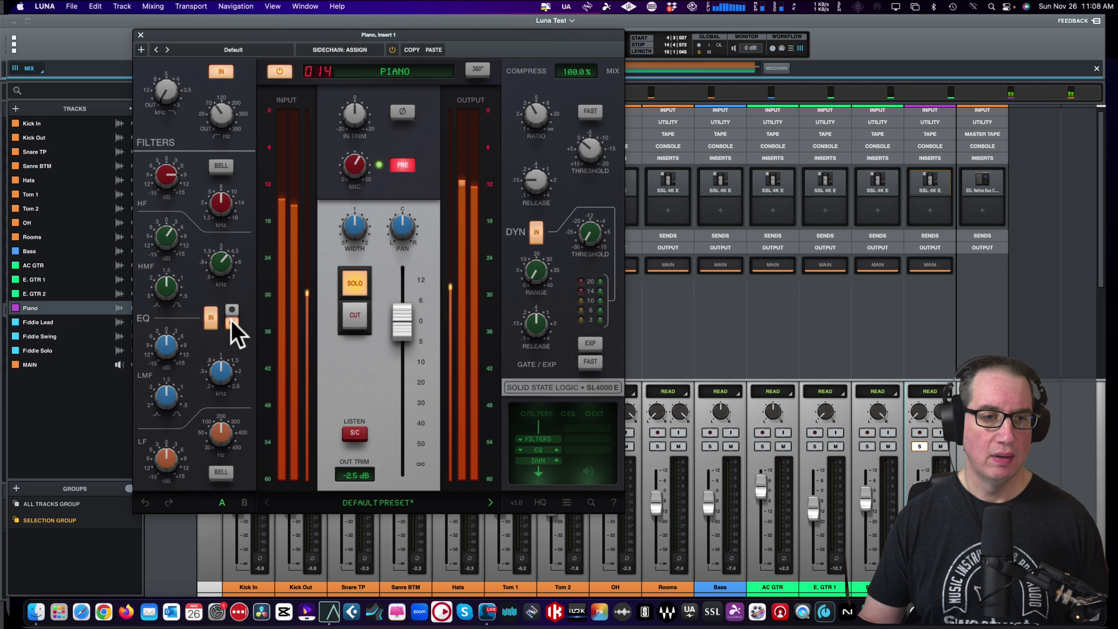
mouse_move(221, 372)
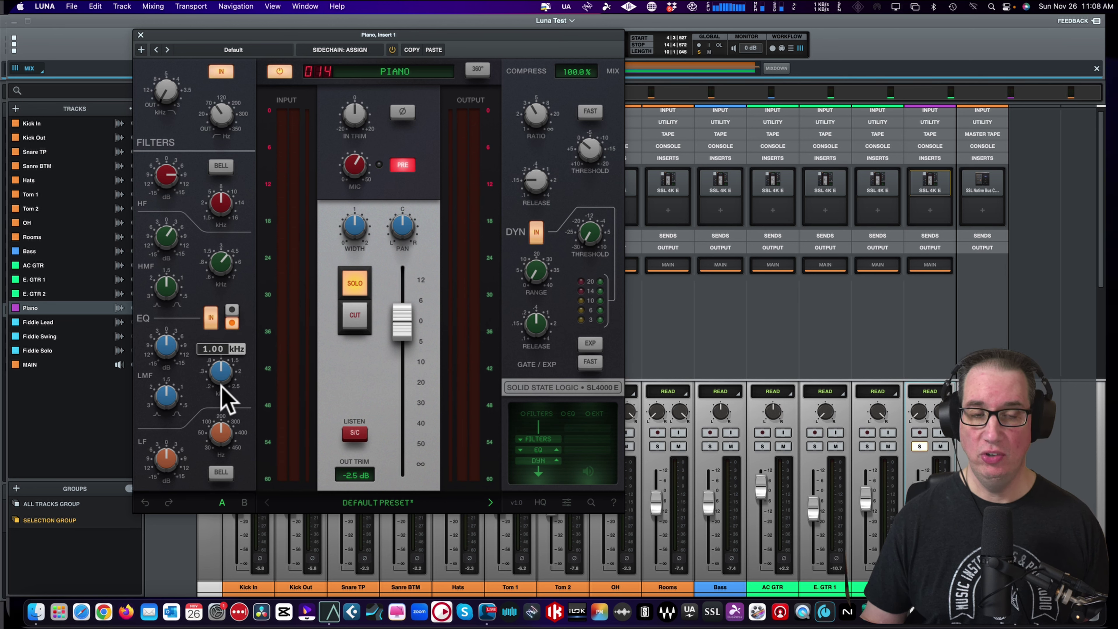
mouse_move(182, 425)
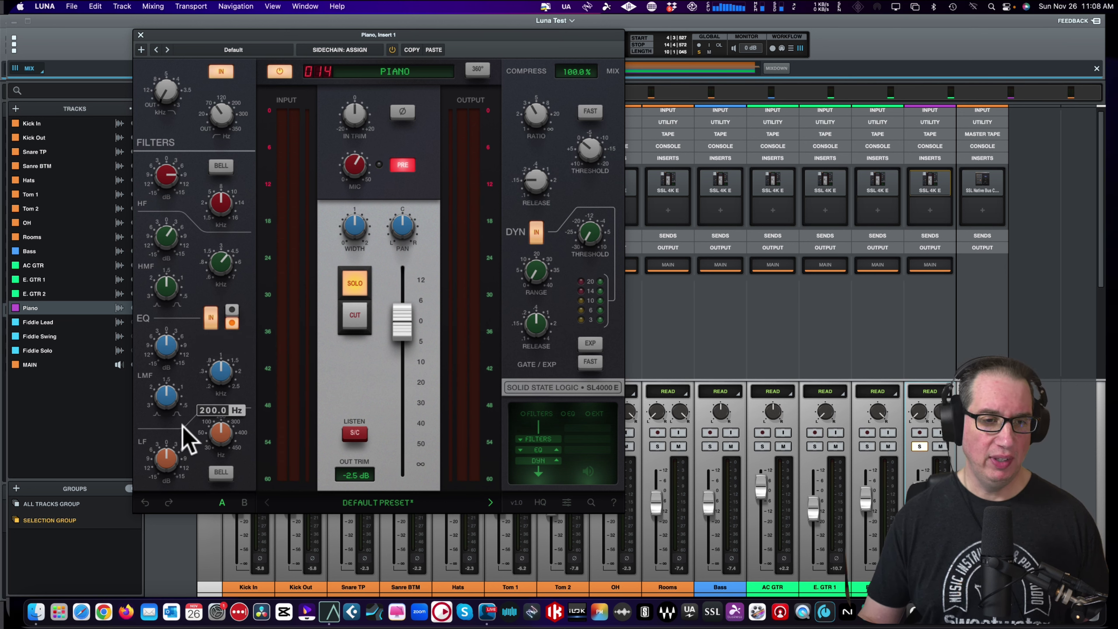
mouse_move(541, 97)
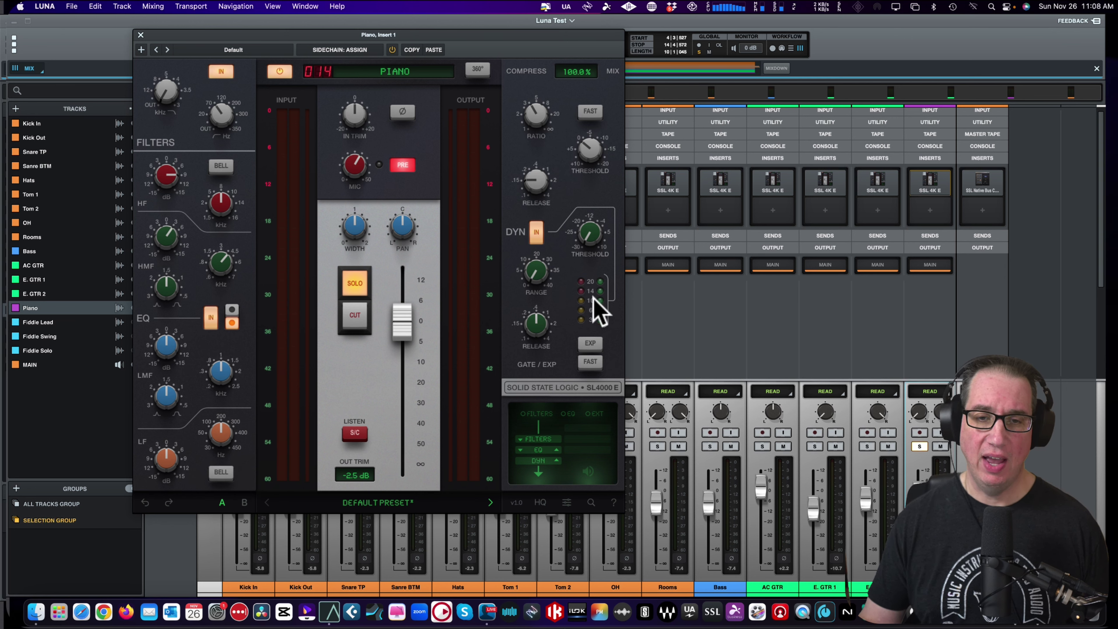
Play the piano and set its compressor to fast attack with a threshold of about -13 dB
key(space)
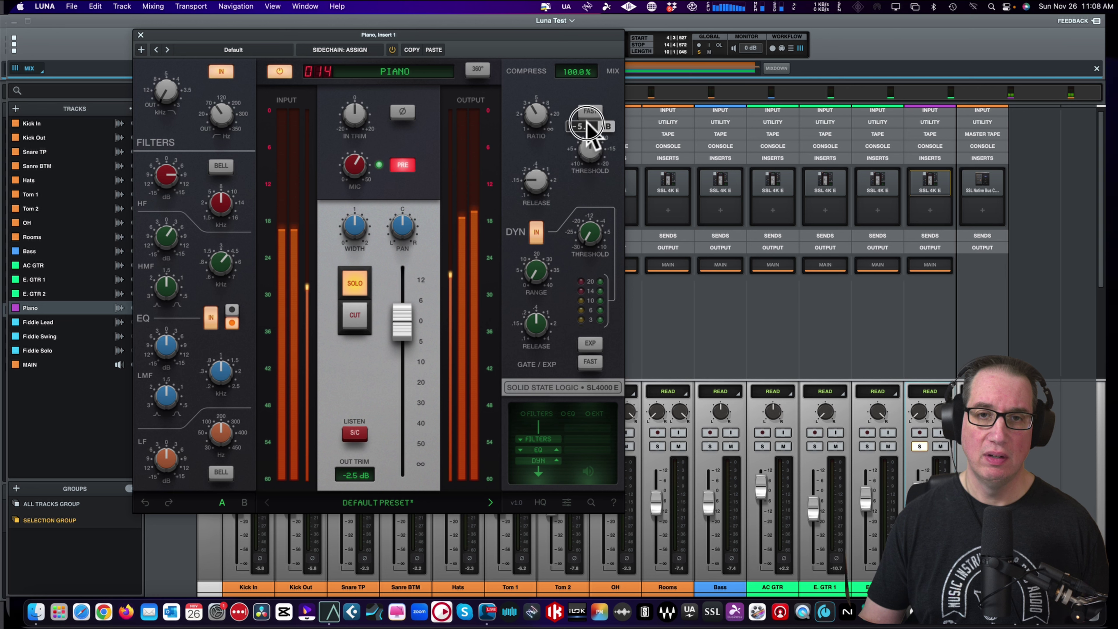
click(590, 111)
drag(590, 111, 594, 90)
click(590, 113)
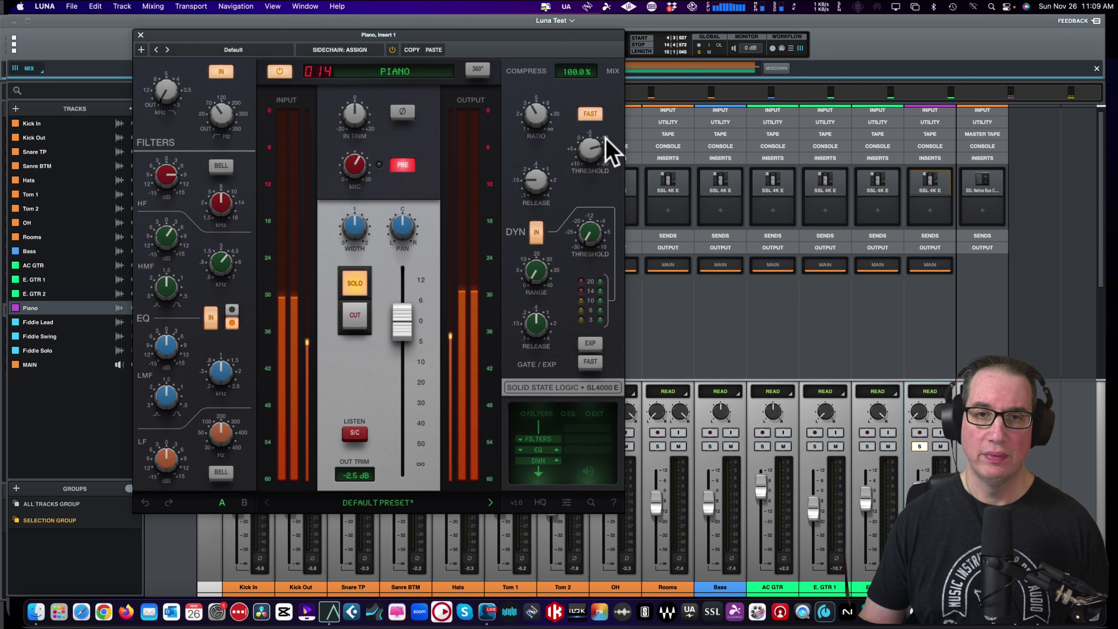
mouse_move(592, 128)
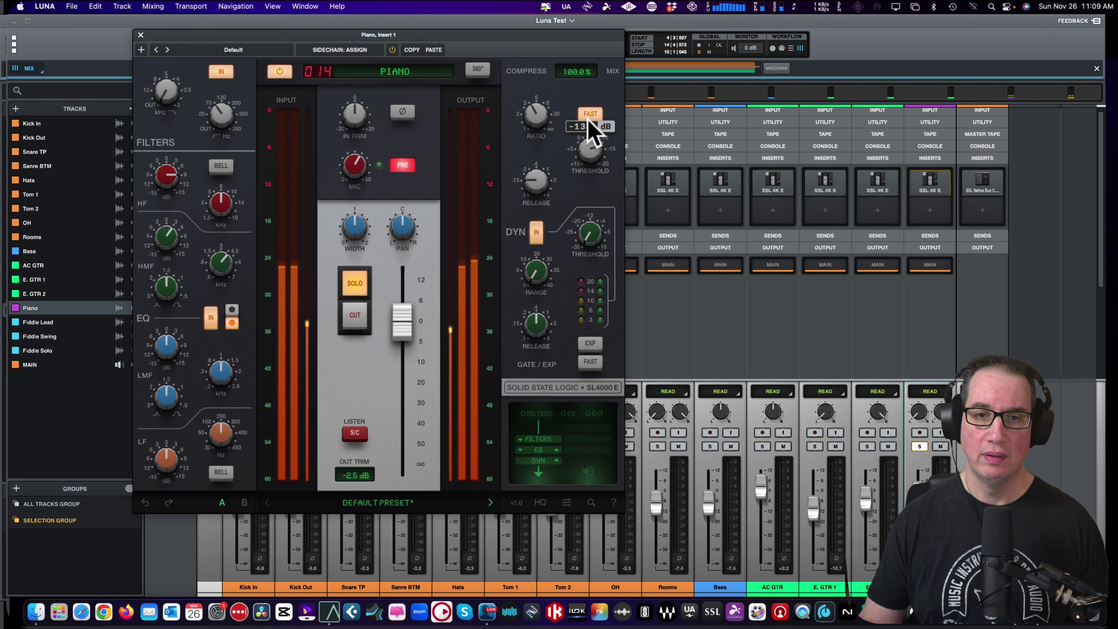
Widen the piano's stereo width to about 160% and compare the sound with the channel strip bypassed and active
mouse_move(357, 238)
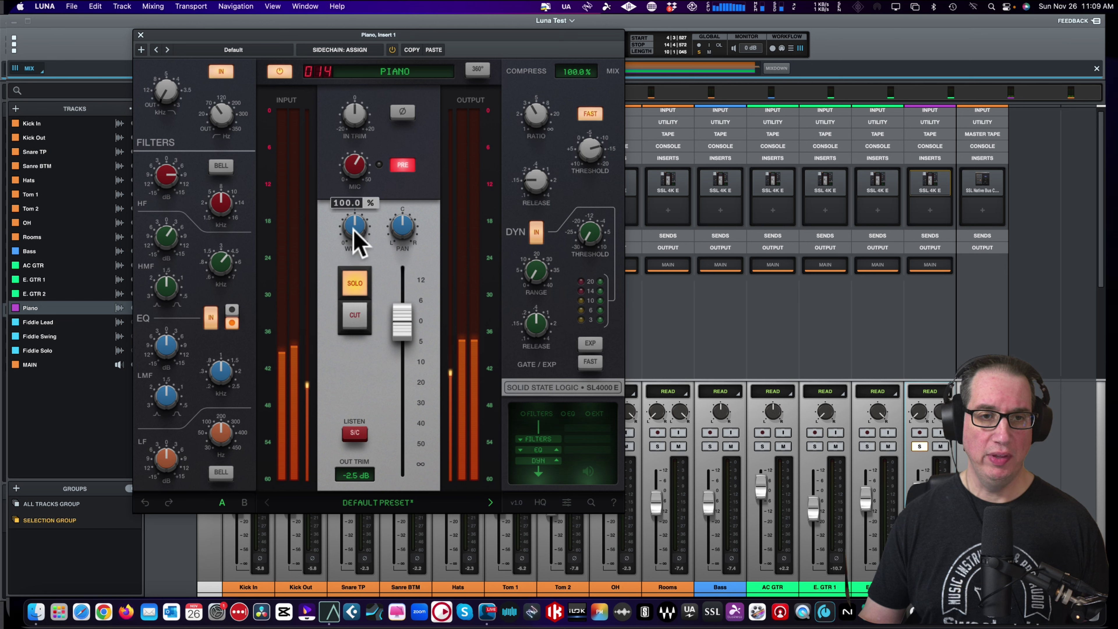
mouse_move(357, 238)
mouse_down()
mouse_move(361, 137)
mouse_move(337, 407)
mouse_move(349, 224)
mouse_move(344, 242)
mouse_up()
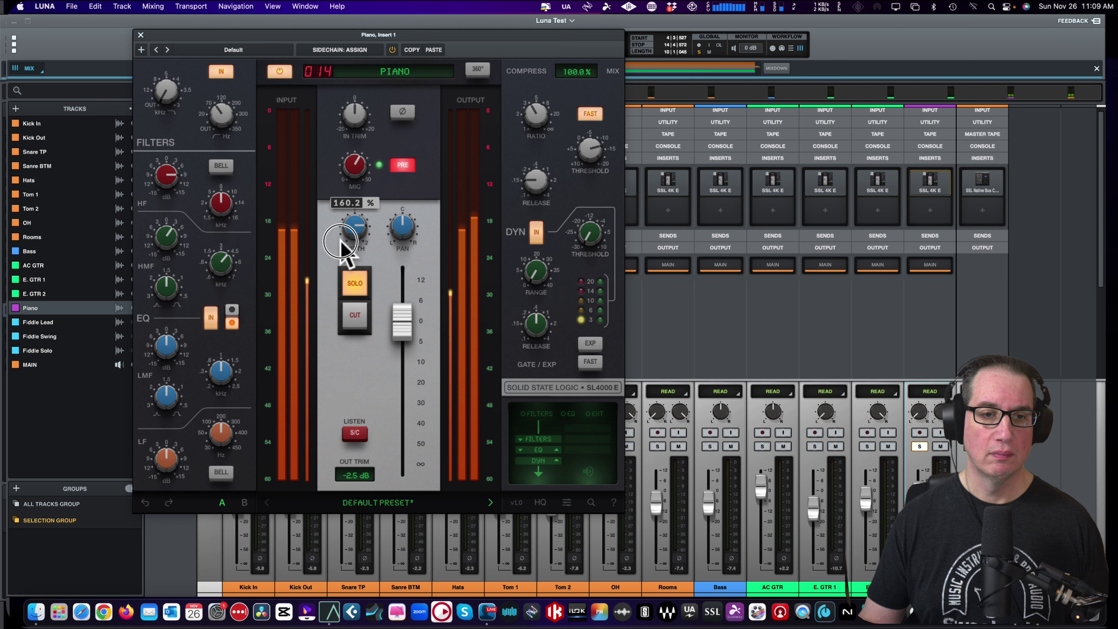
click(278, 72)
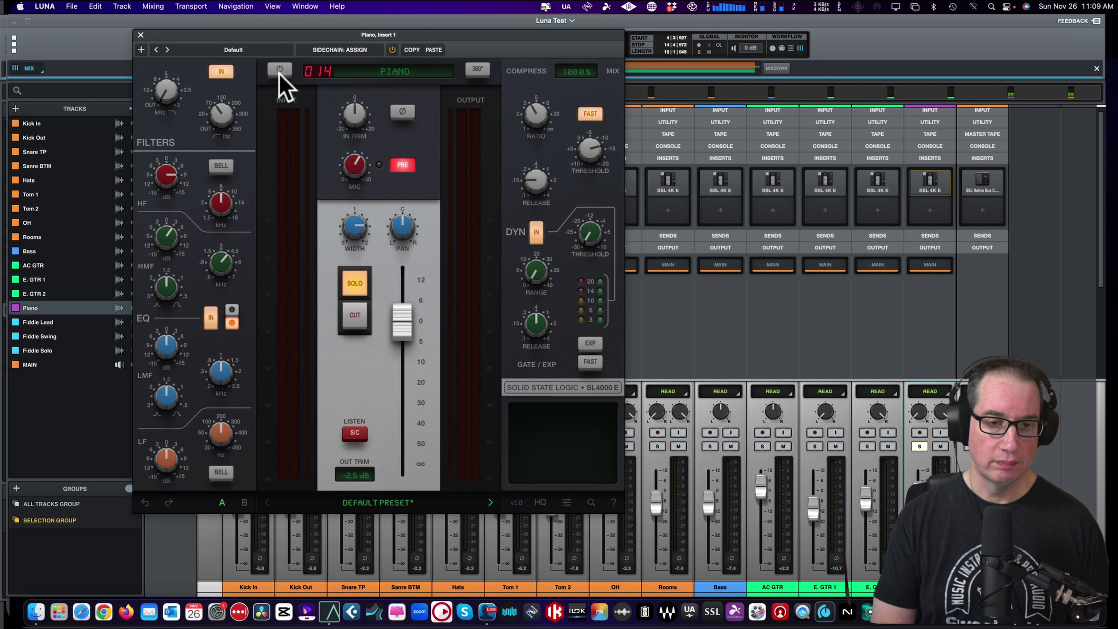
click(279, 71)
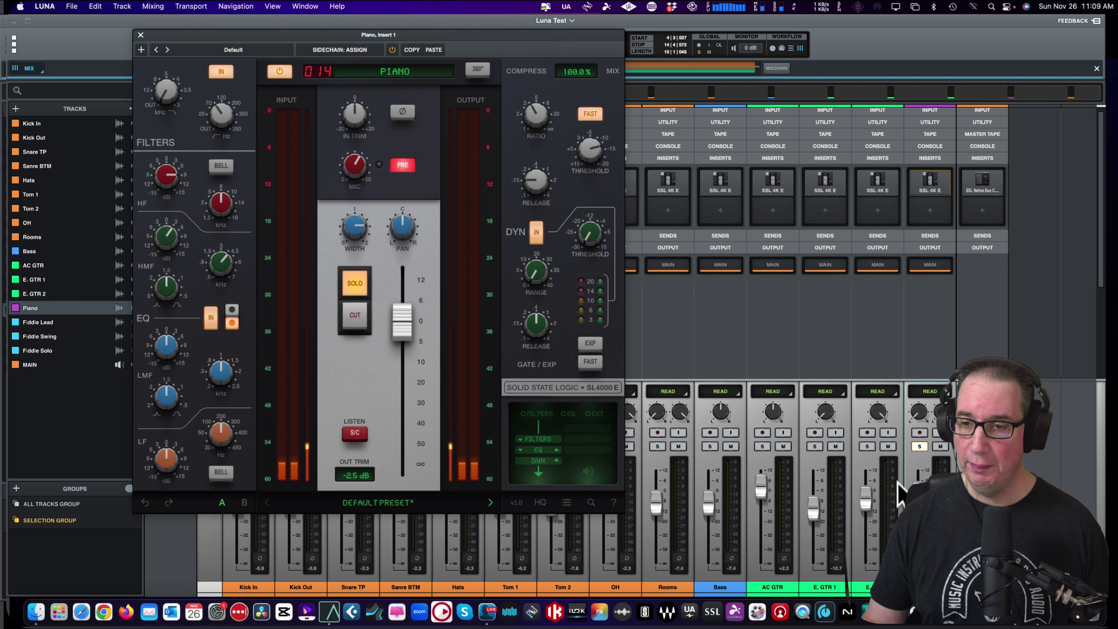
Switch the solo from Piano to AC GTR and replace the open Piano strip with AC GTR's SSL 4K E, clear of the inserts
click(921, 447)
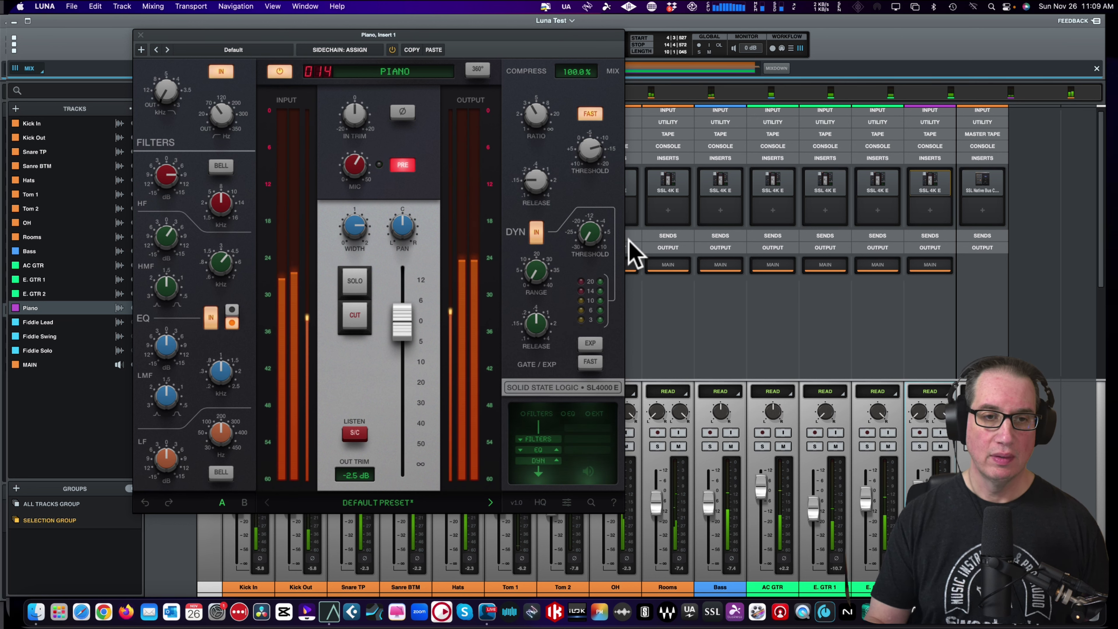
click(141, 36)
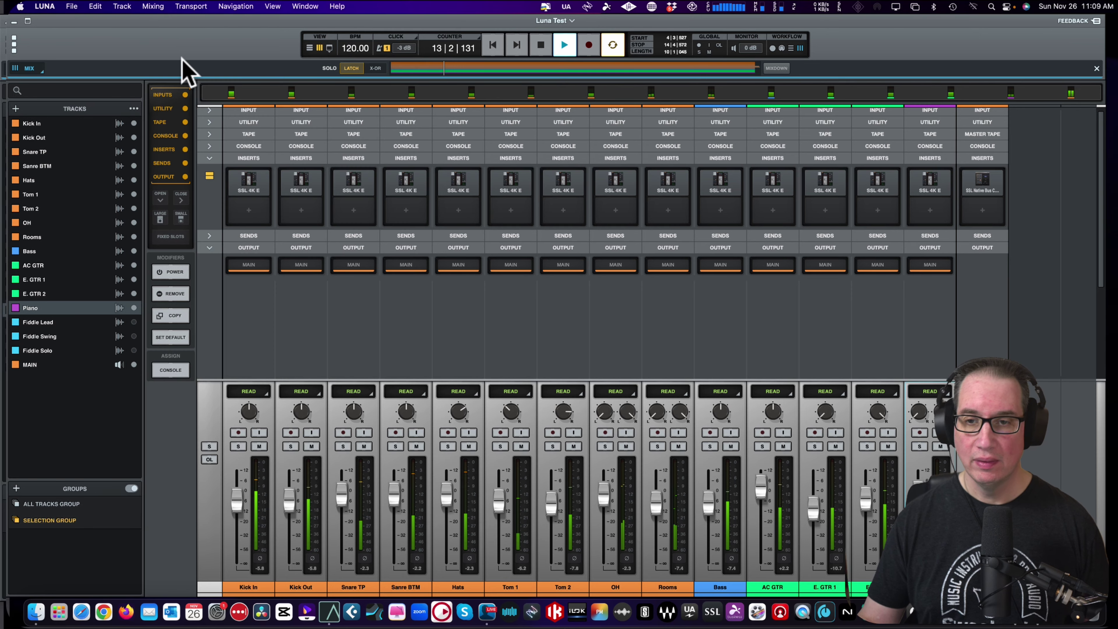
click(762, 447)
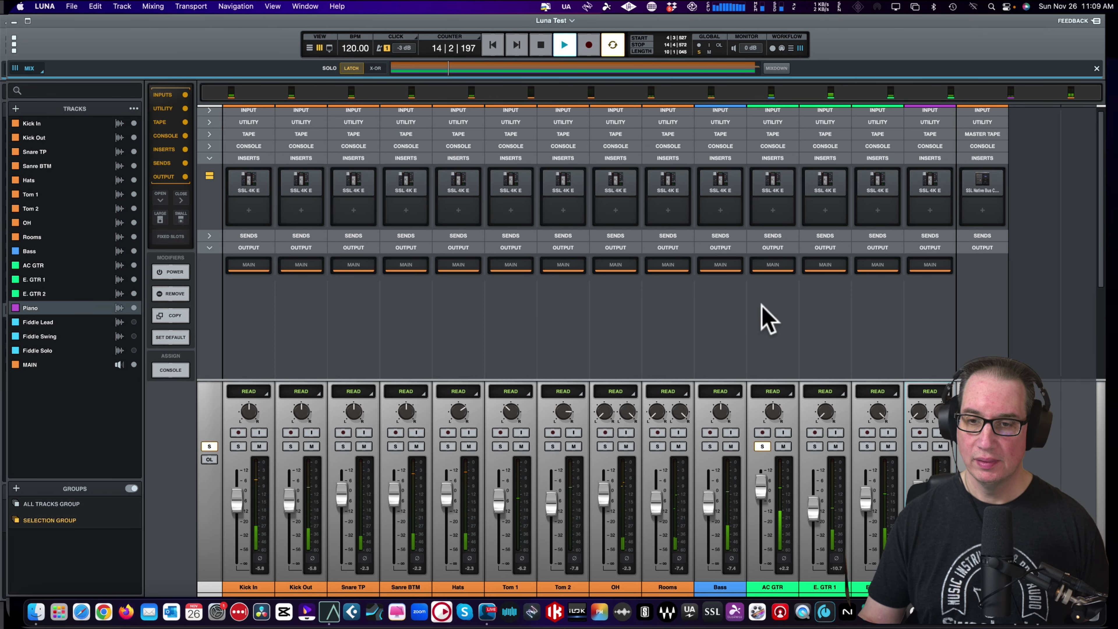
click(772, 190)
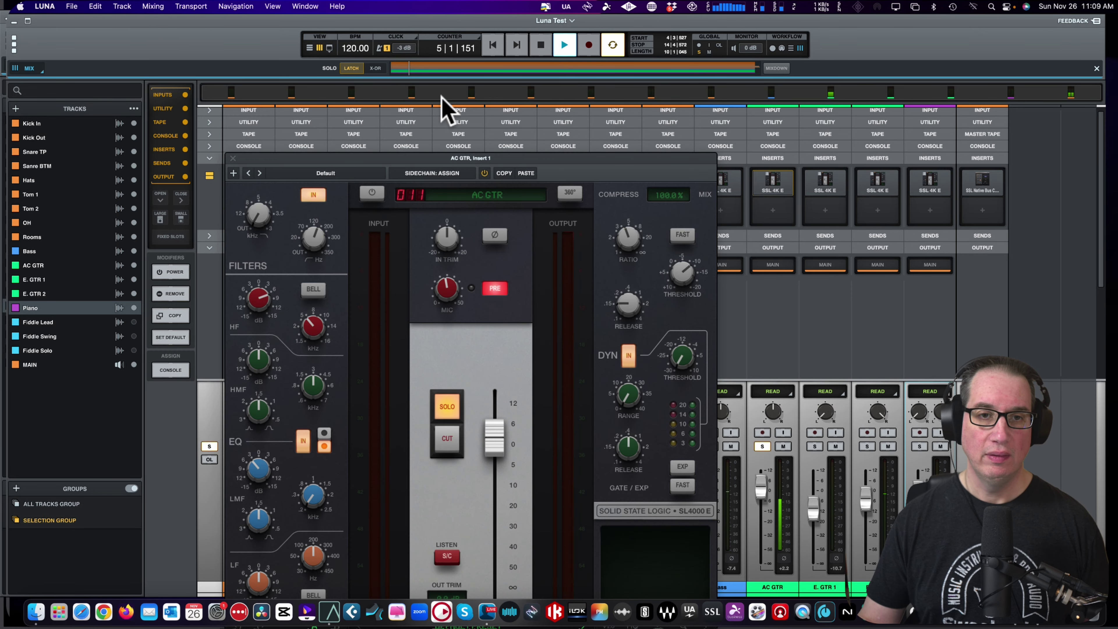
drag(374, 162, 322, 75)
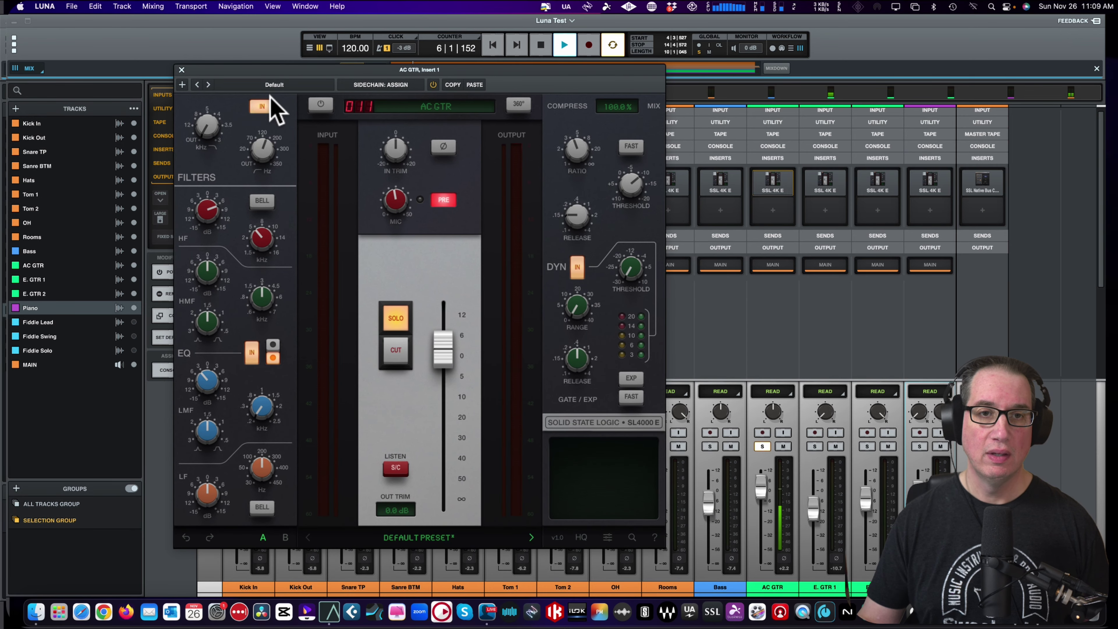
Activate the AC GTR channel strip with fast compressor attack and compare the guitar bypassed and processed
click(313, 103)
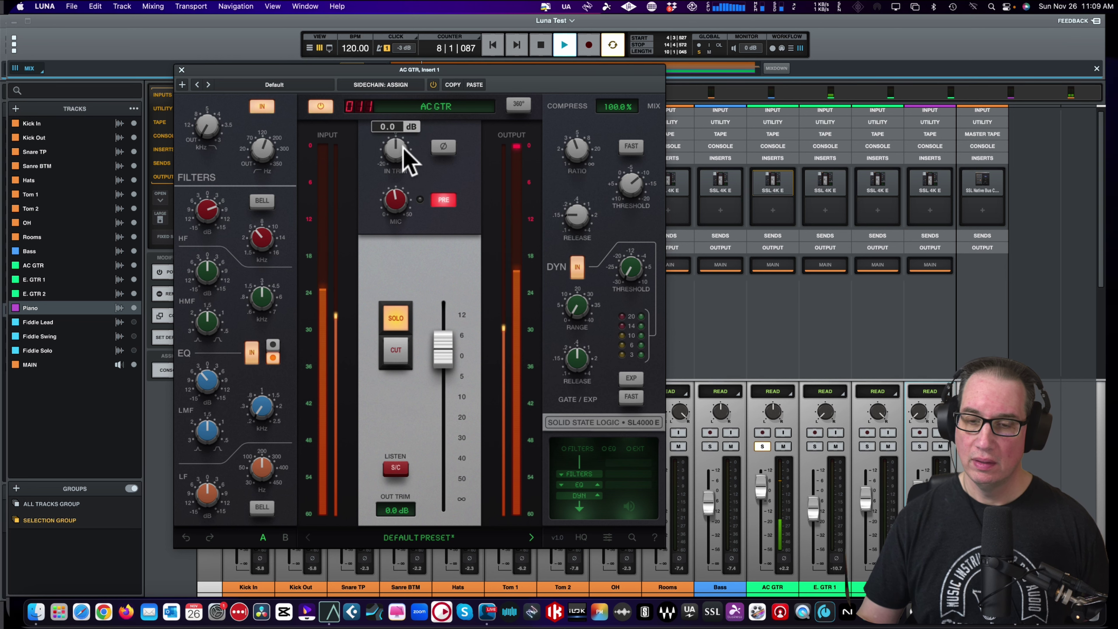
drag(356, 72, 356, 81)
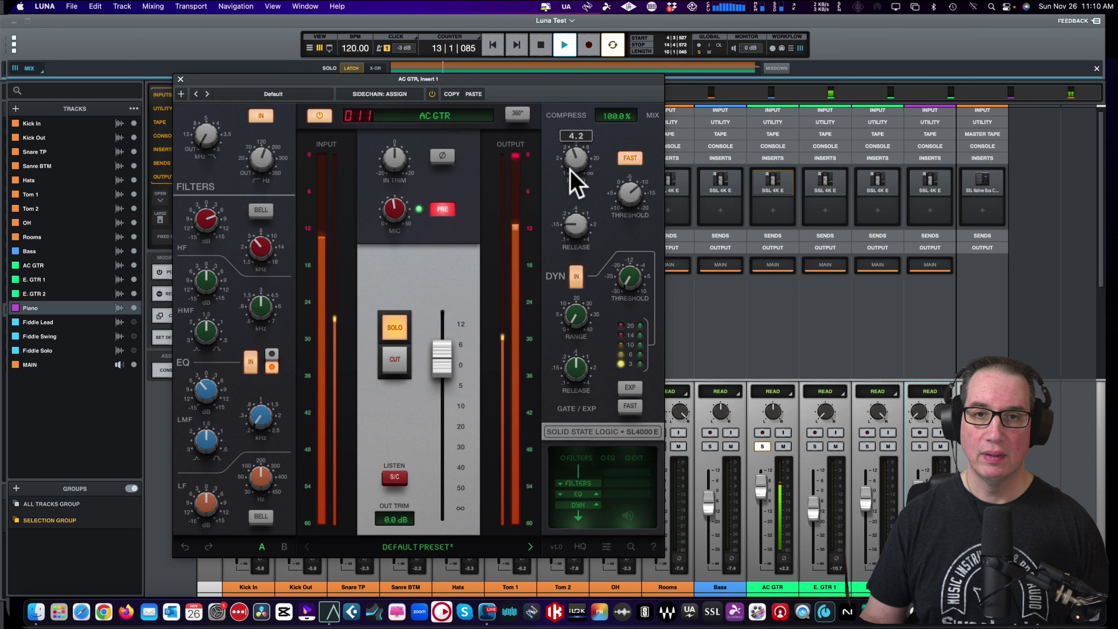
click(319, 116)
click(328, 118)
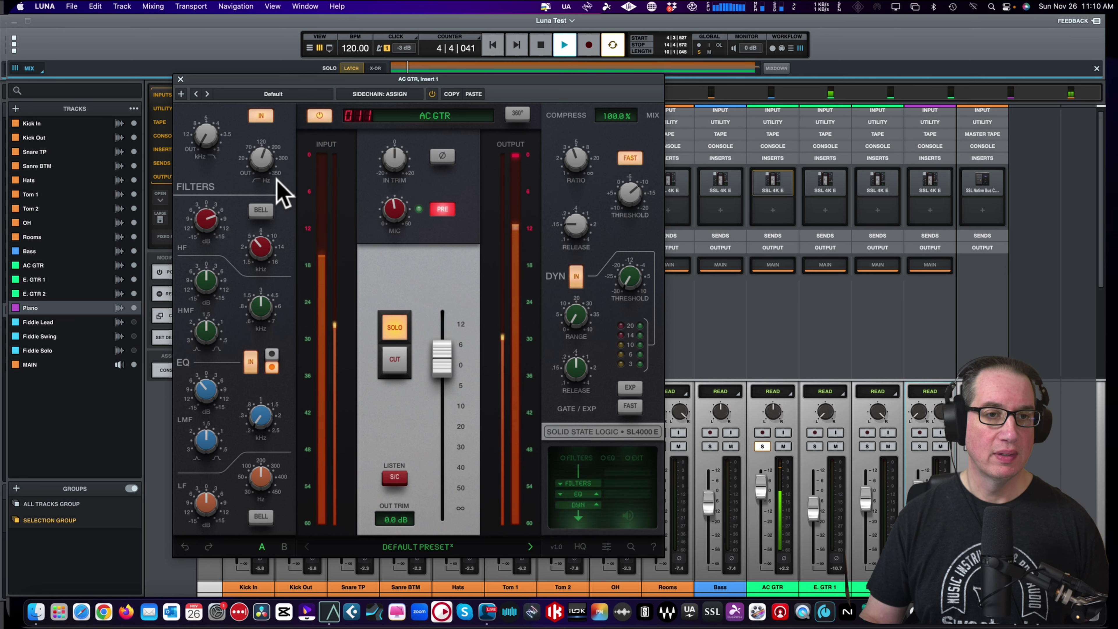
Examine the AC GTR strip's LMF and Mic settings, and compare the playing guitar with the strip bypassed and active
key(space)
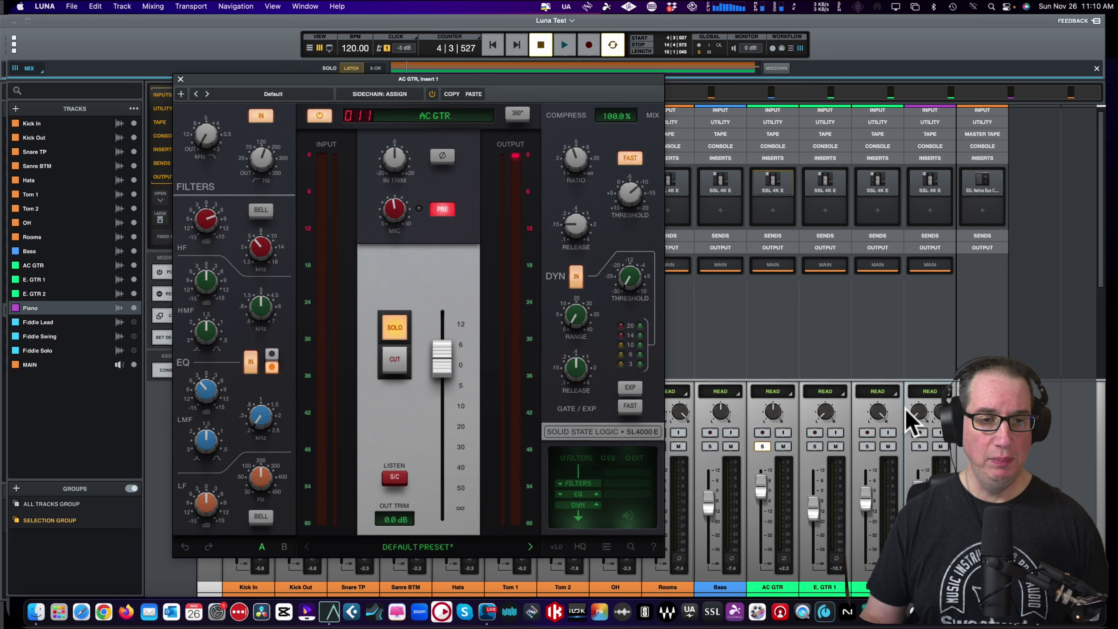
mouse_move(258, 421)
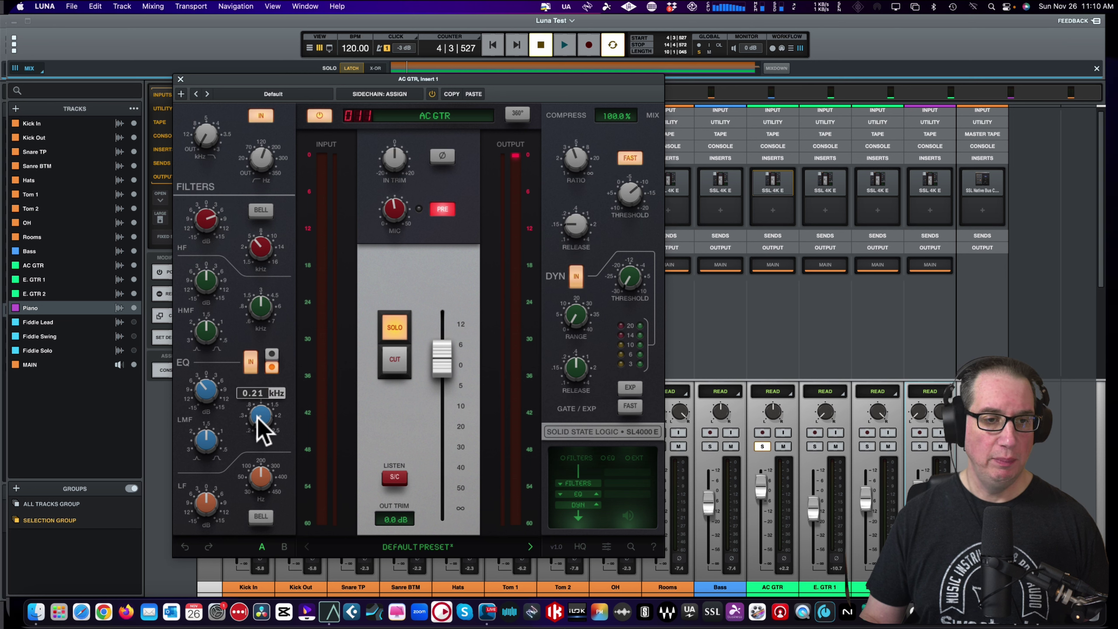
mouse_move(190, 382)
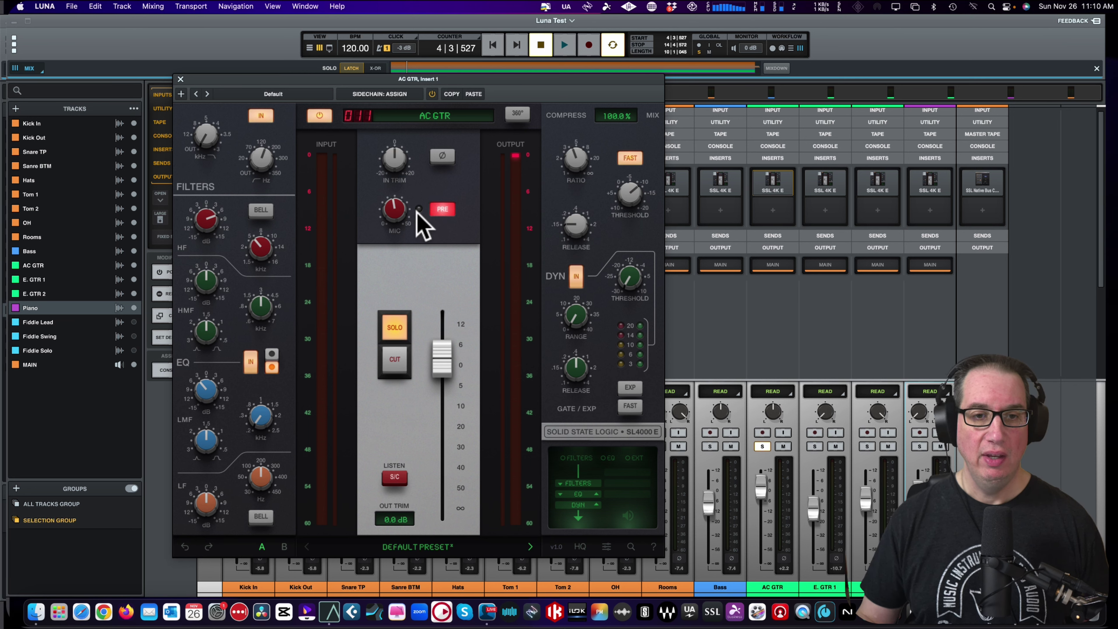
mouse_move(399, 215)
key(space)
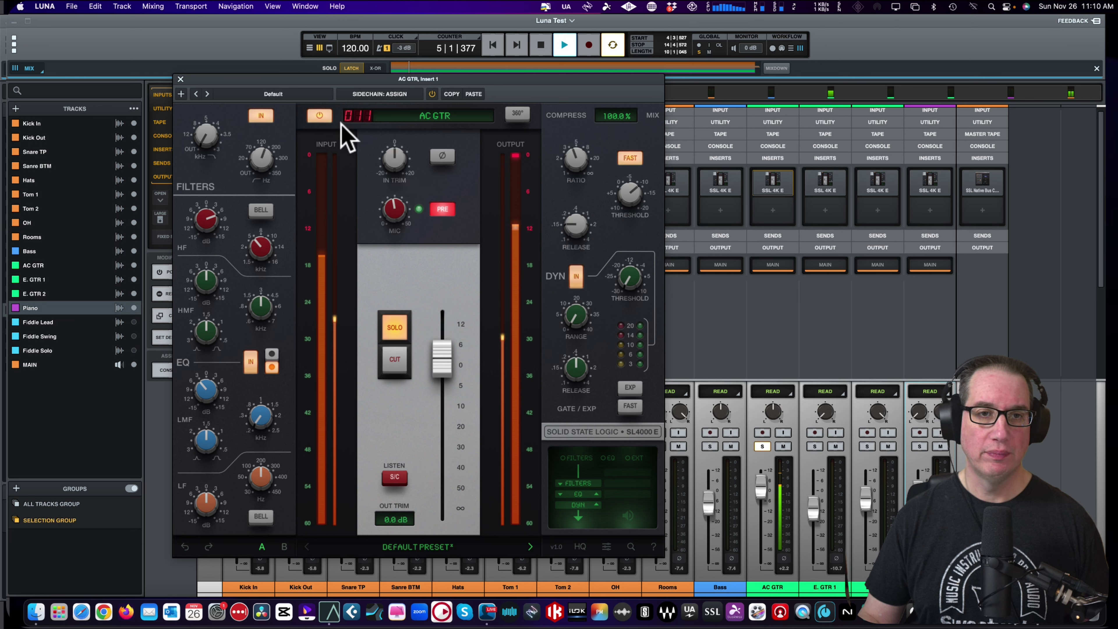
click(320, 116)
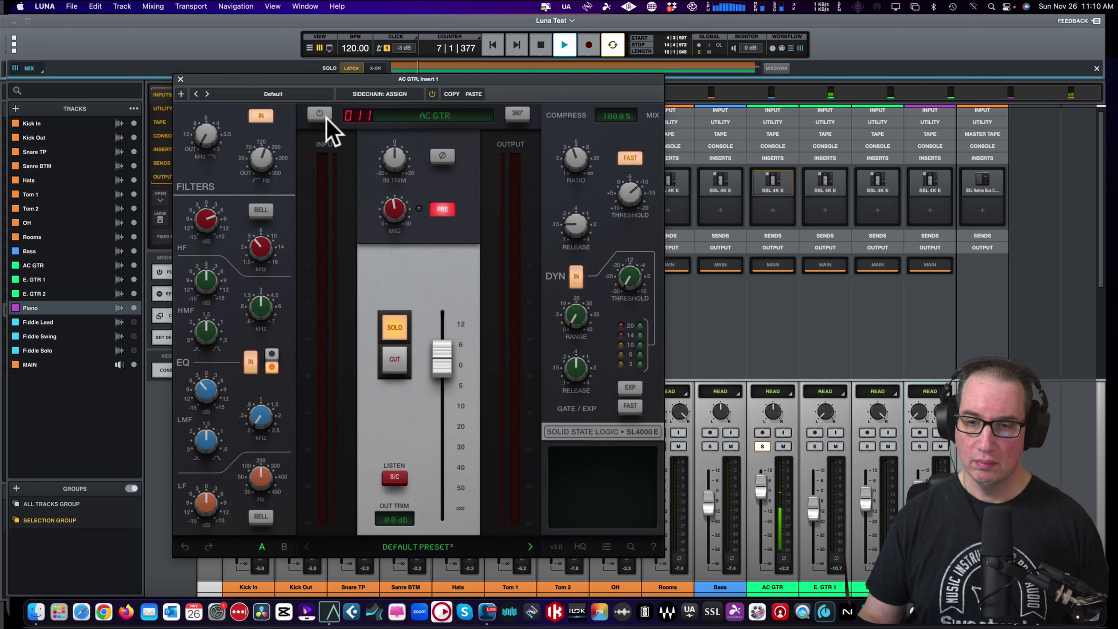
click(321, 116)
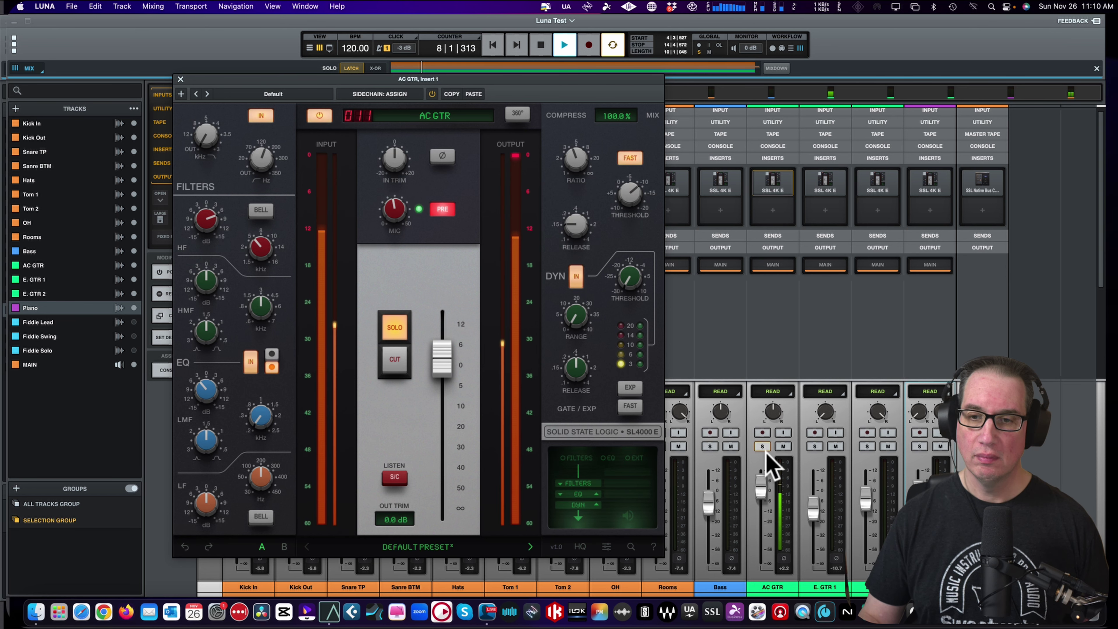
Unsolo AC GTR and close its strip, and solo Bass with its SSL 4K E window open and clear of the track's inserts
click(180, 79)
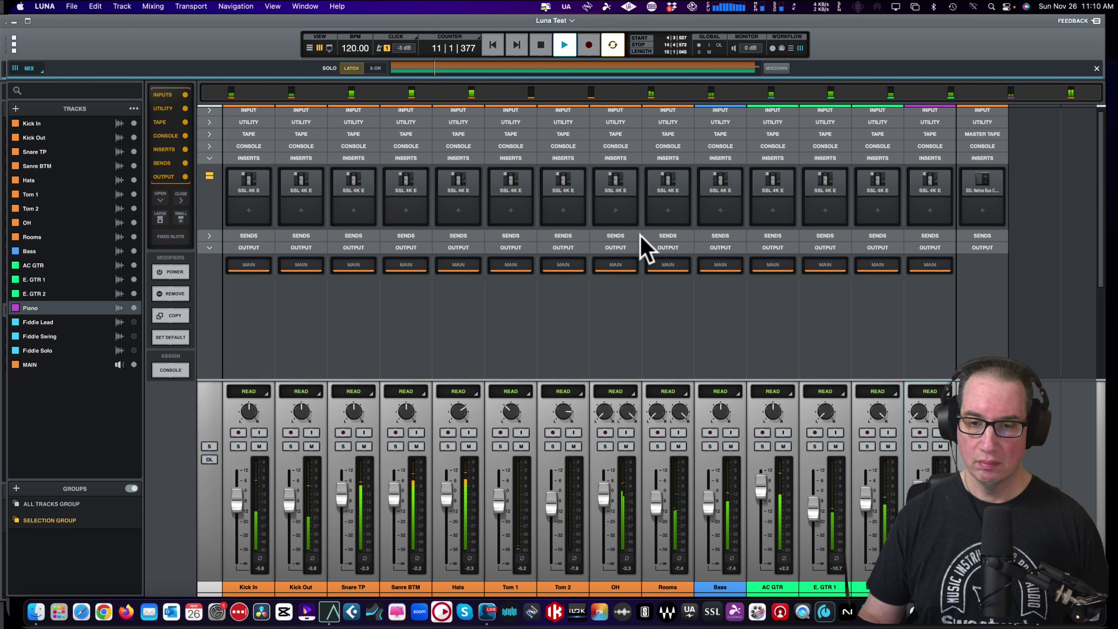
mouse_move(716, 195)
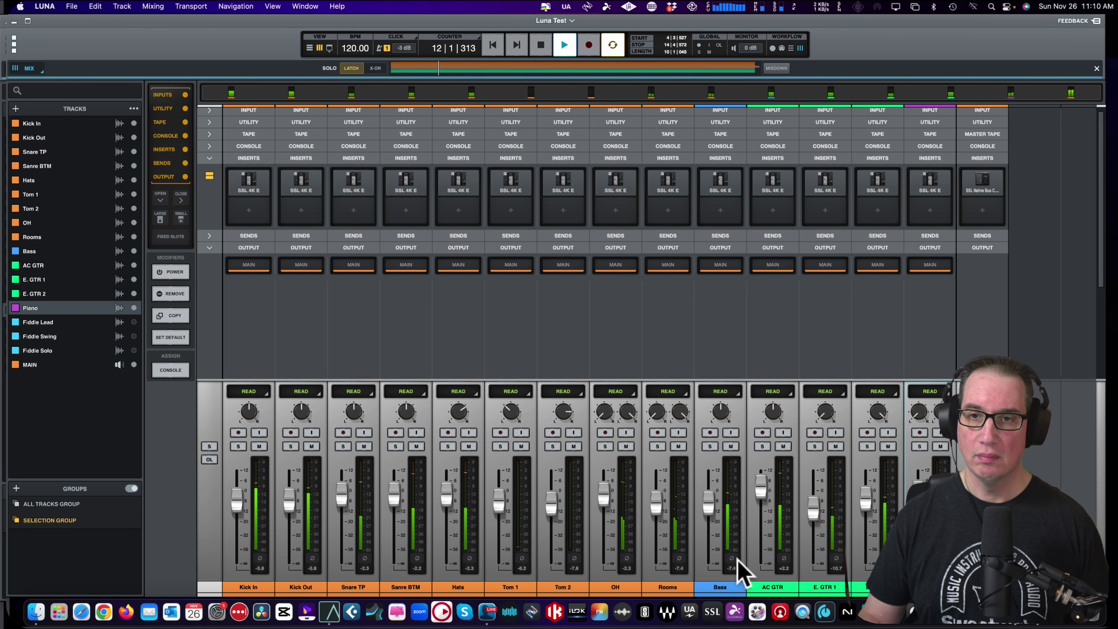
click(717, 587)
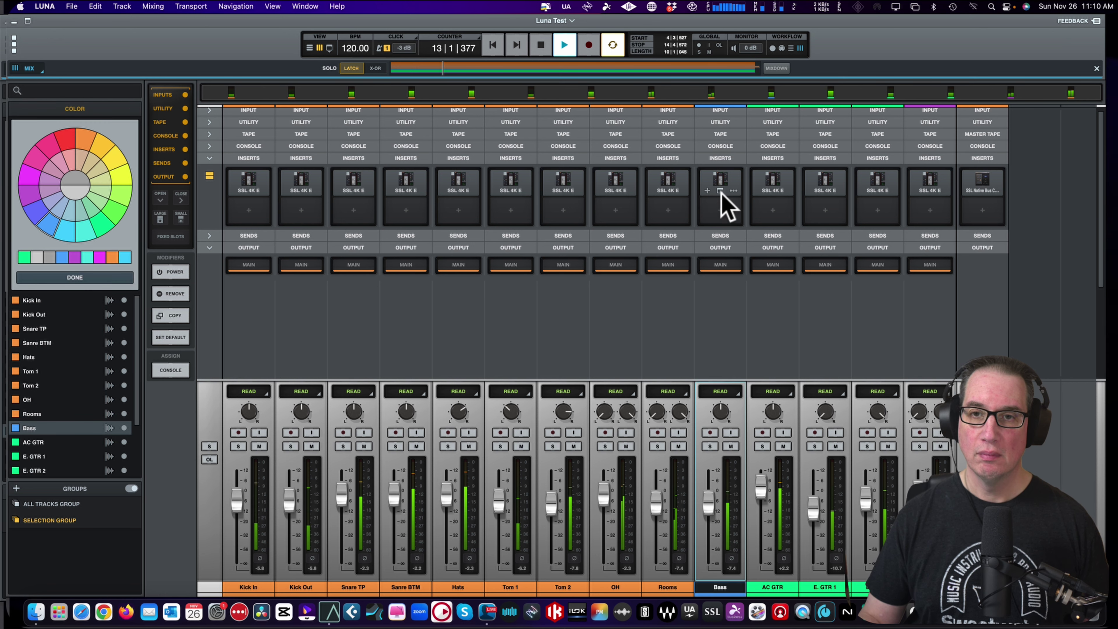
click(721, 193)
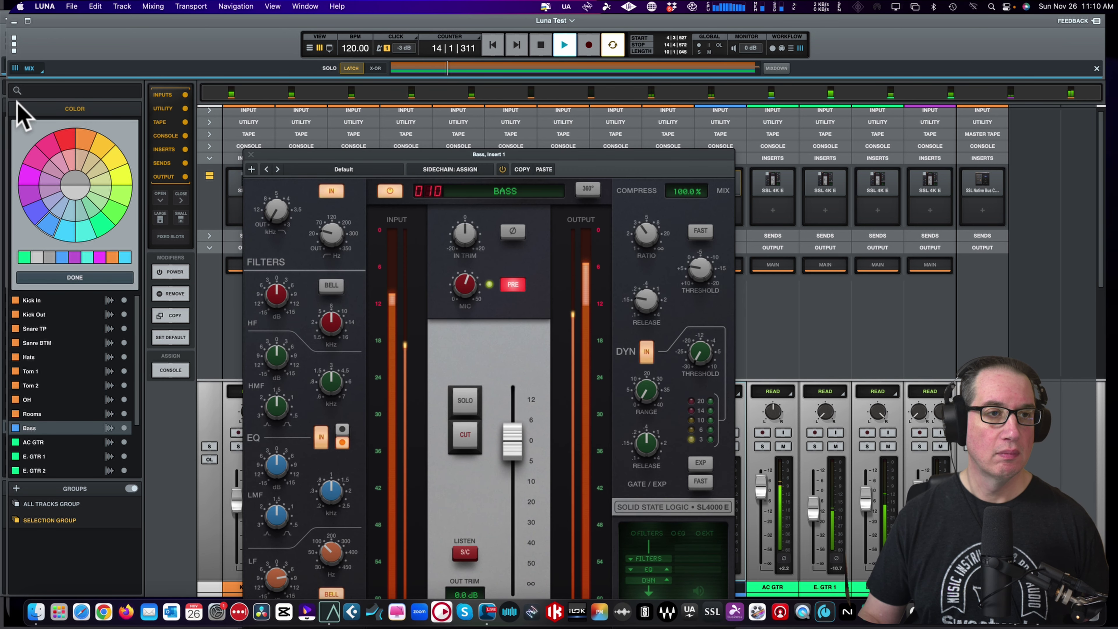
click(97, 277)
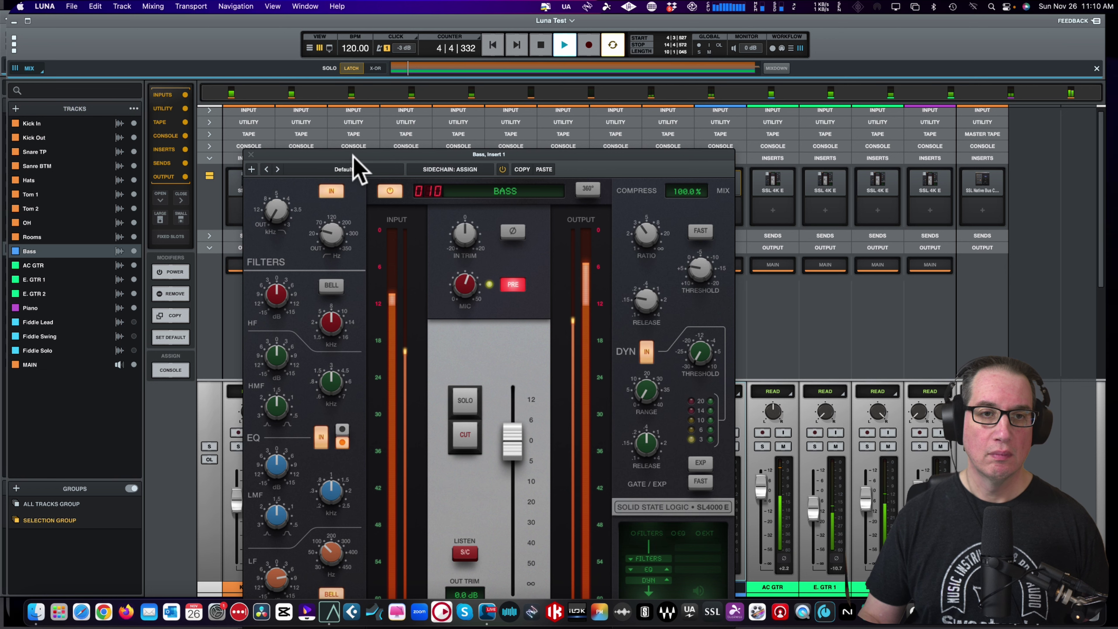
drag(353, 157, 246, 79)
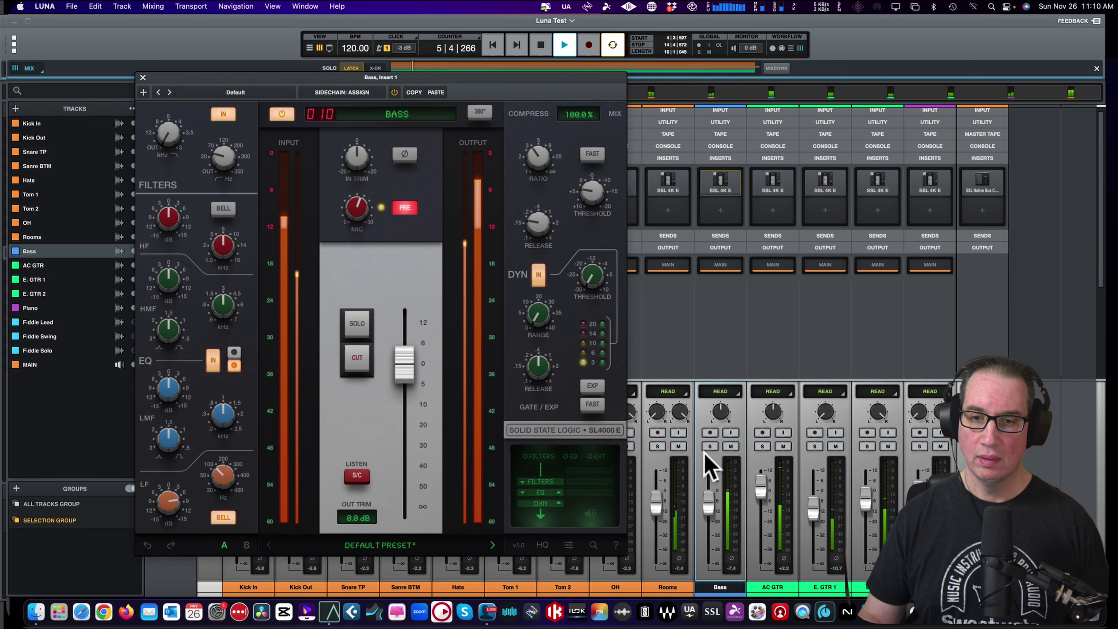
click(710, 446)
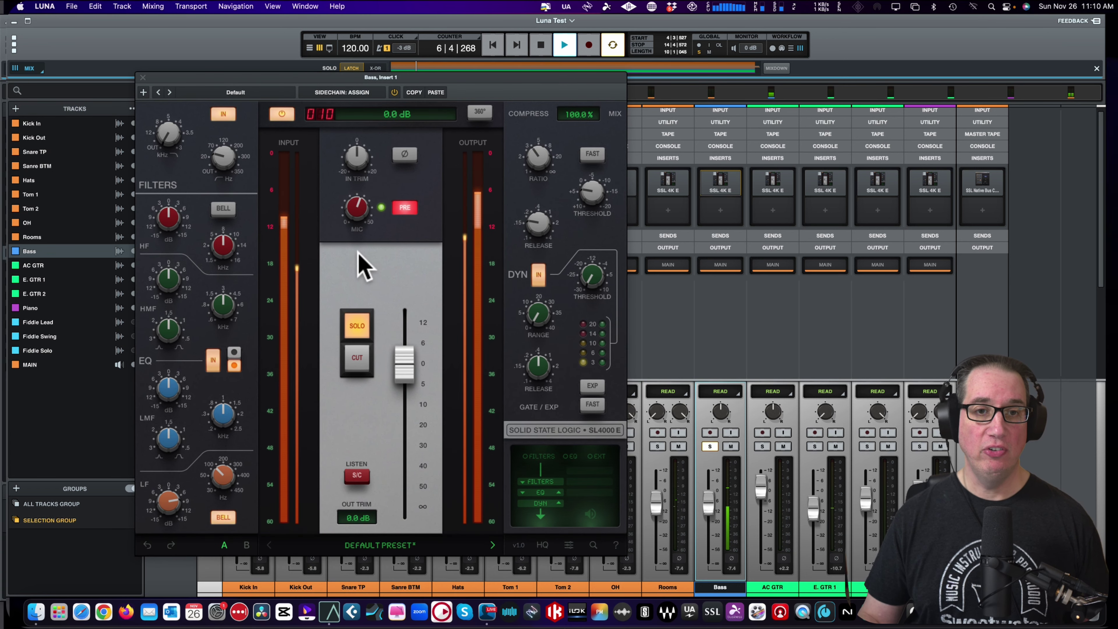
Adjust the Bass strip's Mic gain to about 28 dB and set its compressor to fast attack
mouse_move(358, 223)
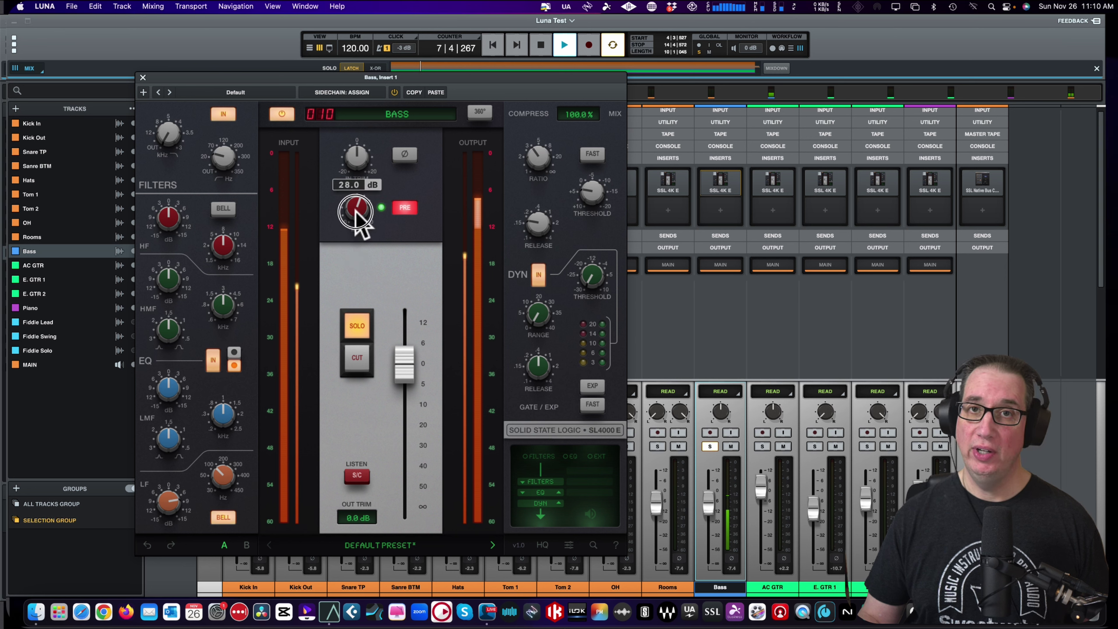
mouse_move(355, 210)
mouse_down()
mouse_move(357, 202)
mouse_move(366, 292)
mouse_move(359, 135)
mouse_move(358, 211)
mouse_up()
click(587, 157)
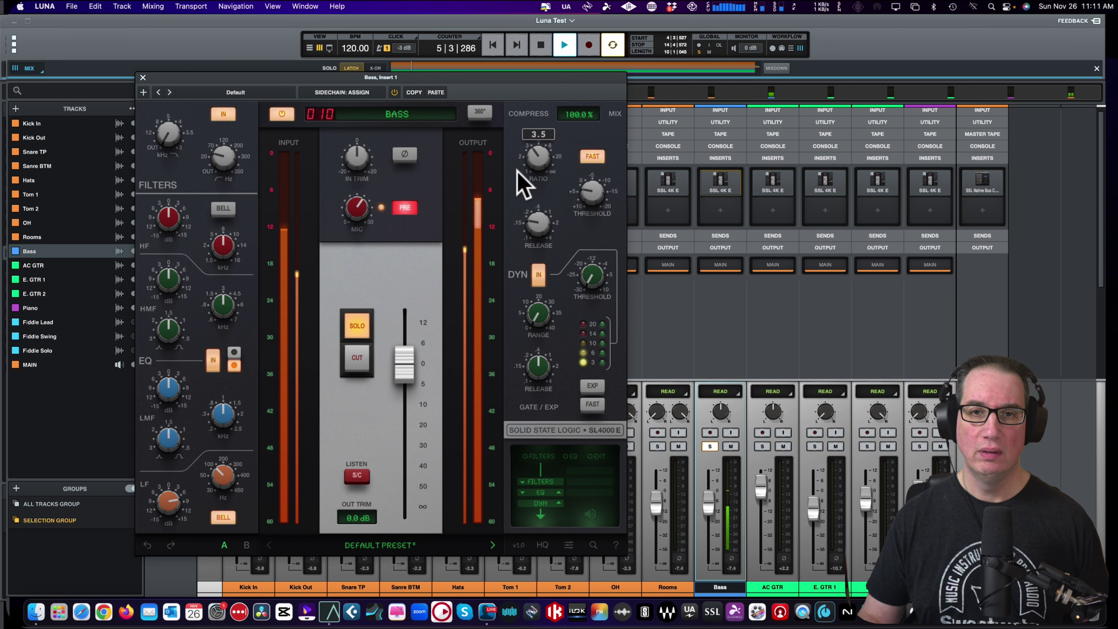
Check the Bass compressor ratio, compare the soloed bass with the strip bypassed and active, and stop playback
mouse_move(531, 174)
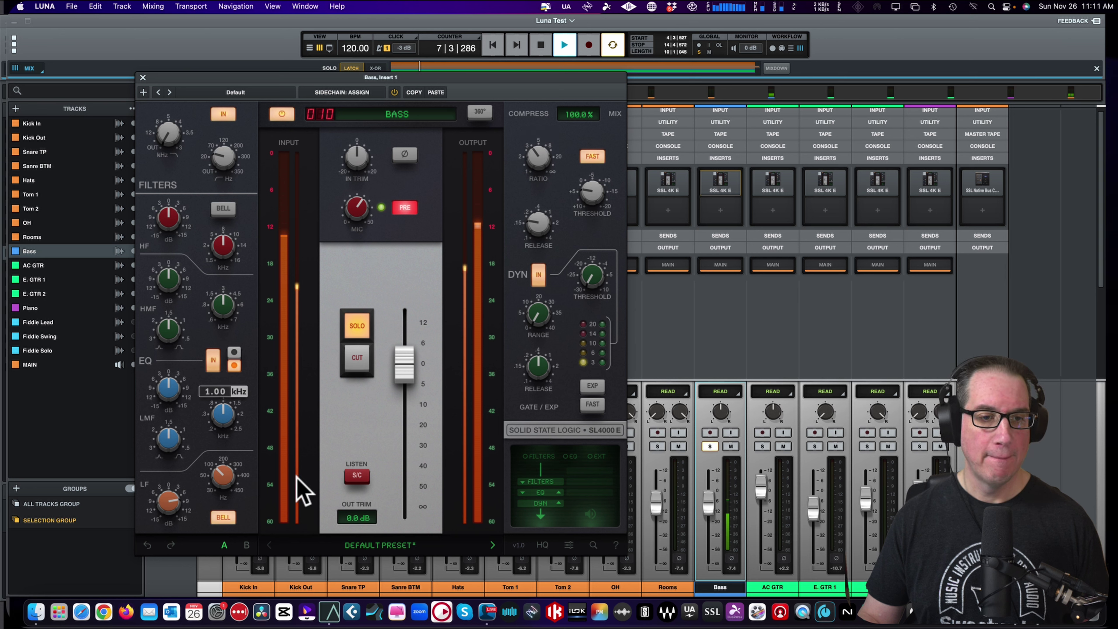
click(281, 114)
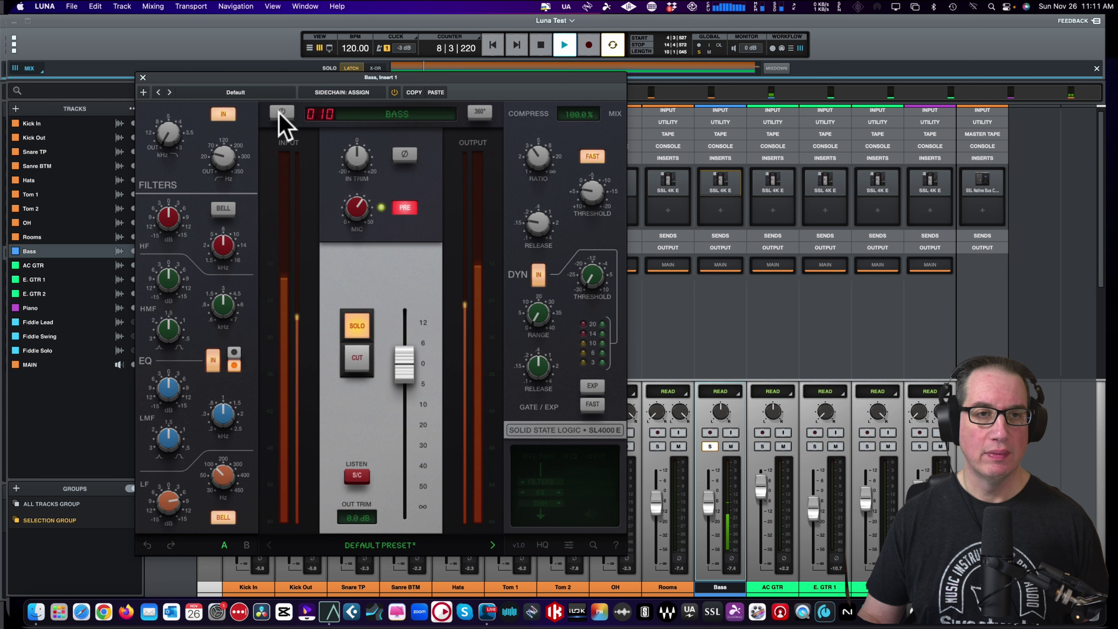
click(281, 114)
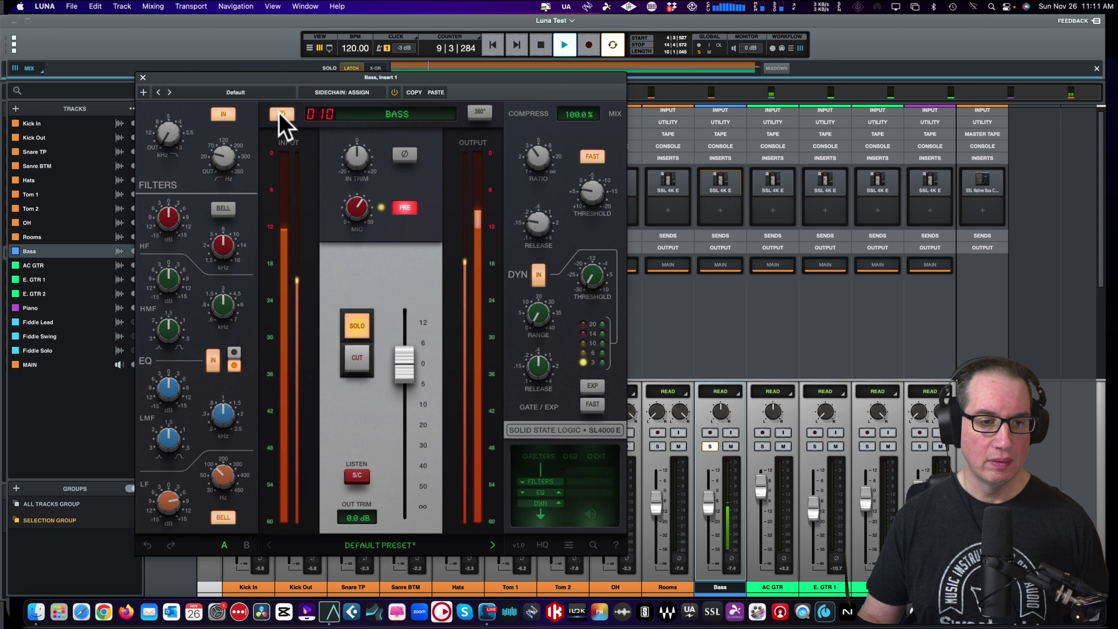
key(space)
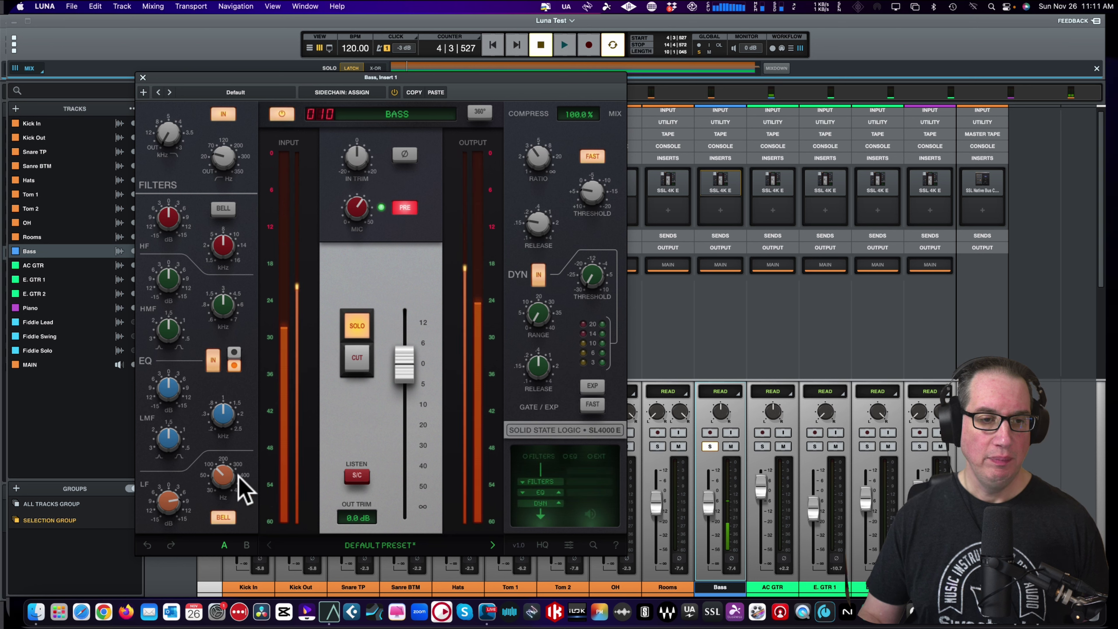
Examine the Bass strip's EQ and high-pass filter settings, and play the bass with the strip bypassed
mouse_move(168, 506)
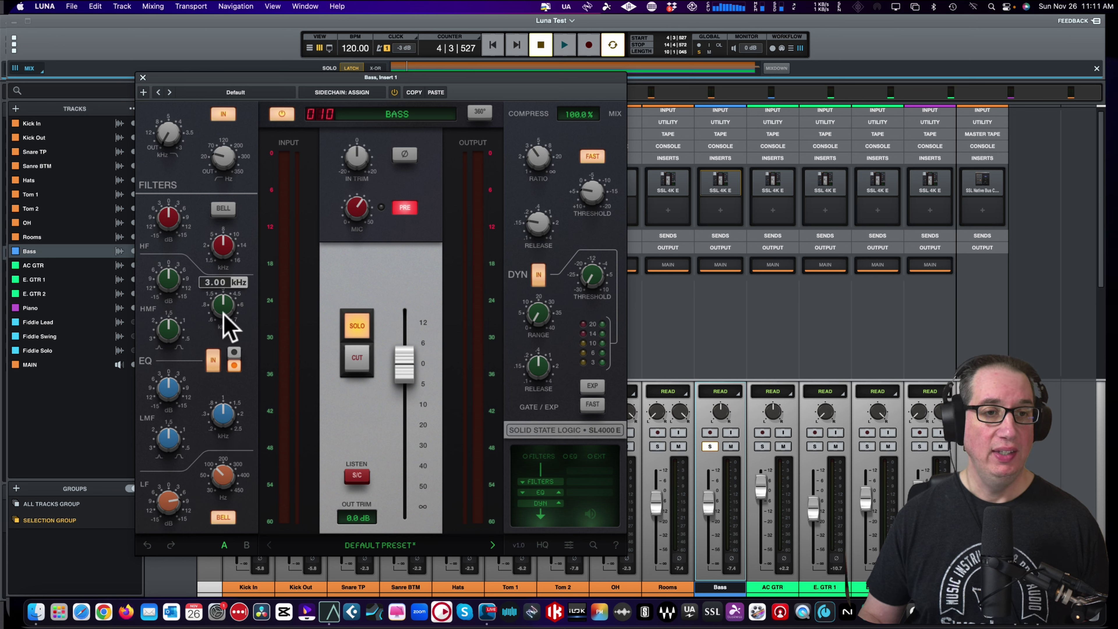
mouse_move(216, 161)
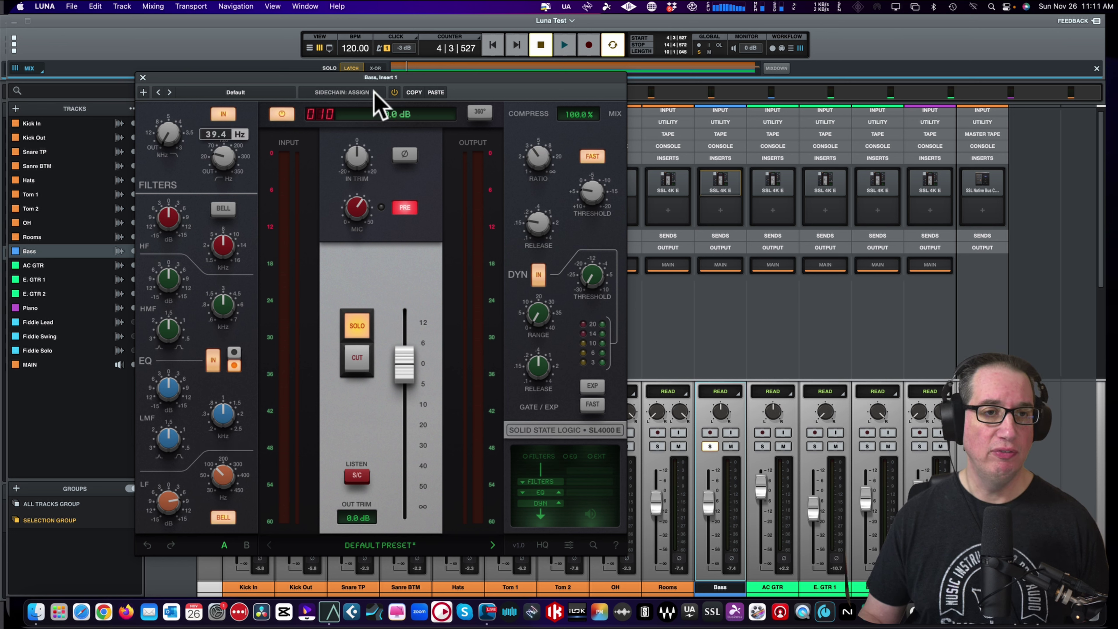
key(space)
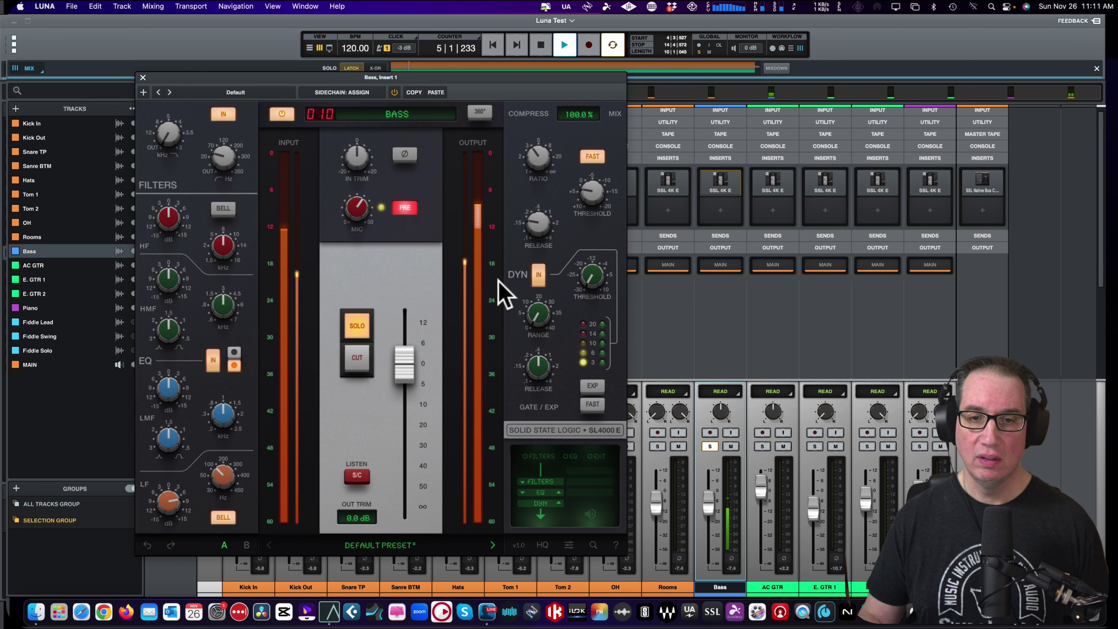
click(284, 114)
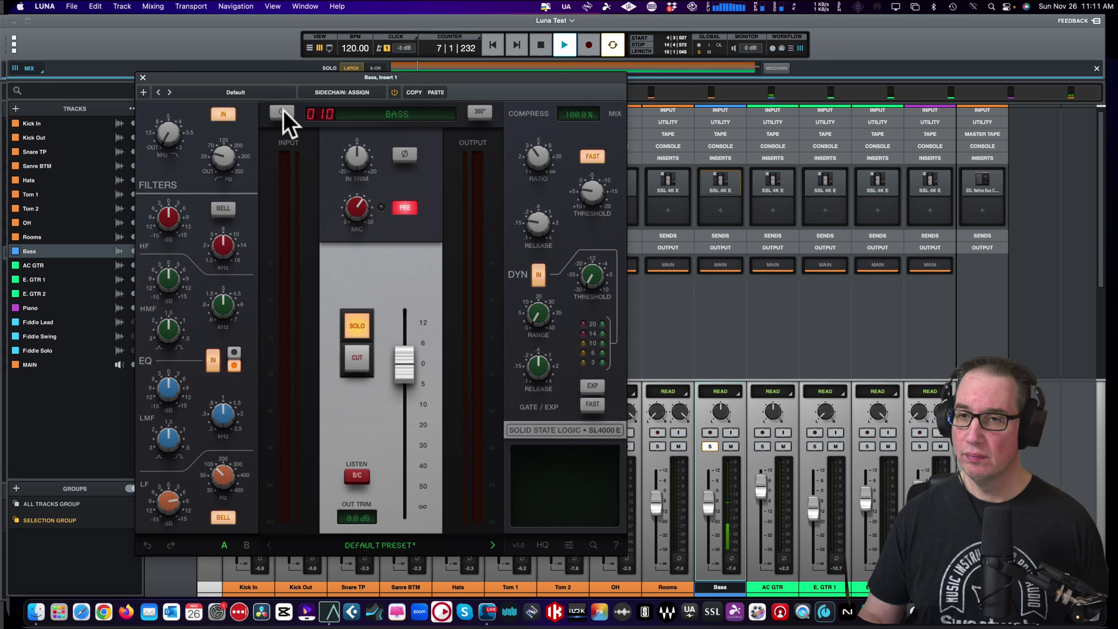
Reactivate the Bass strip, set its output trim to -1.7 dB, and compare it against bypass
click(283, 112)
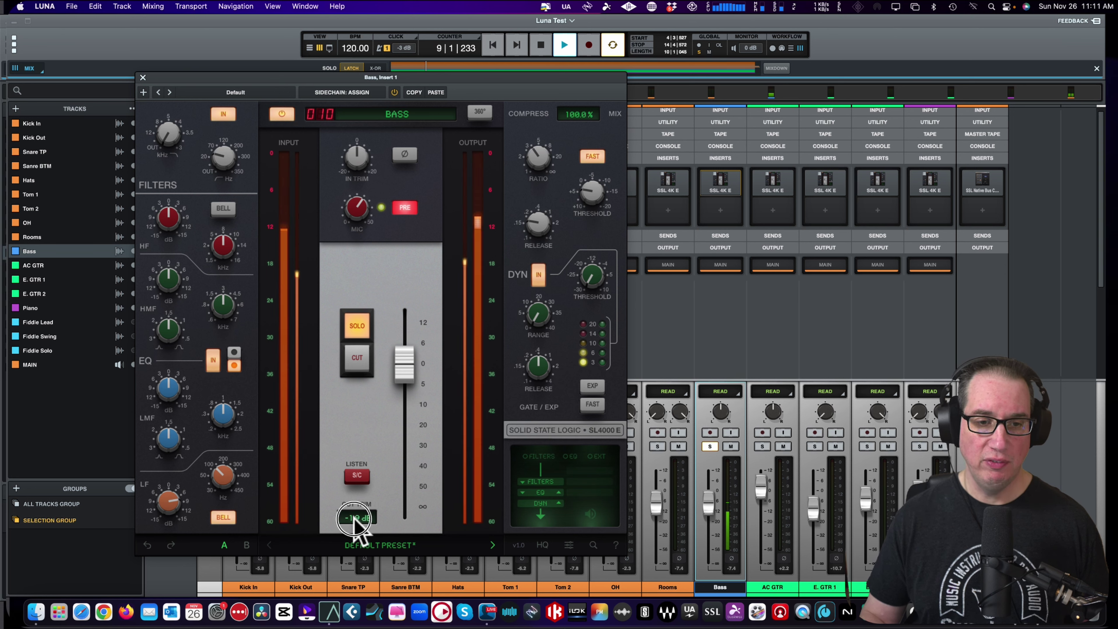
click(282, 114)
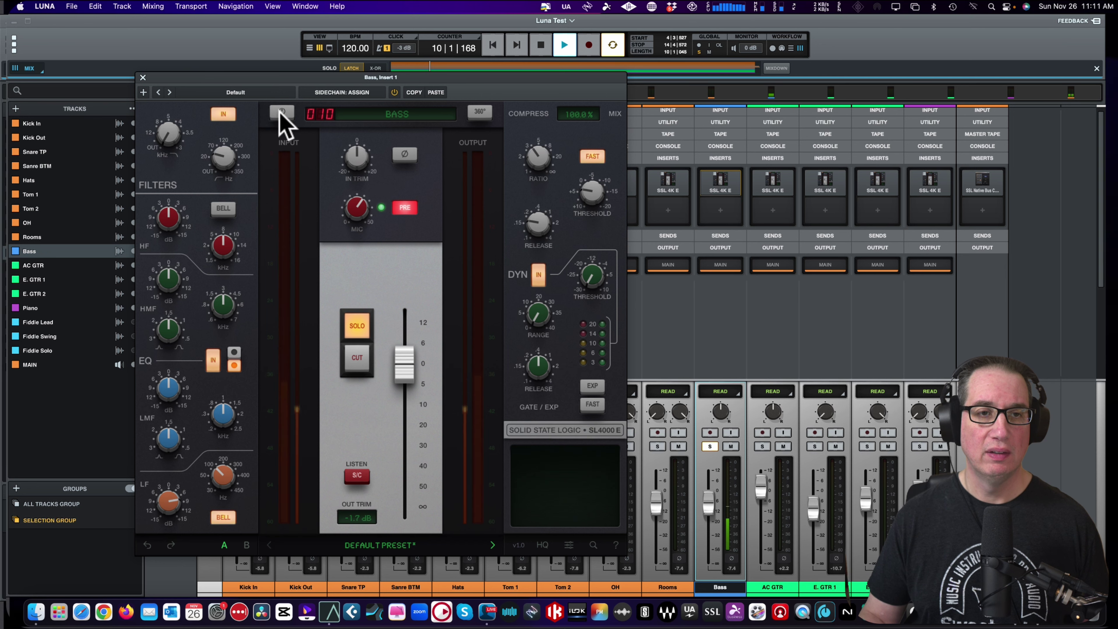
click(283, 115)
Unsolo Bass, compare the full mix with the Bass strip bypassed and active, and close the strip
click(141, 77)
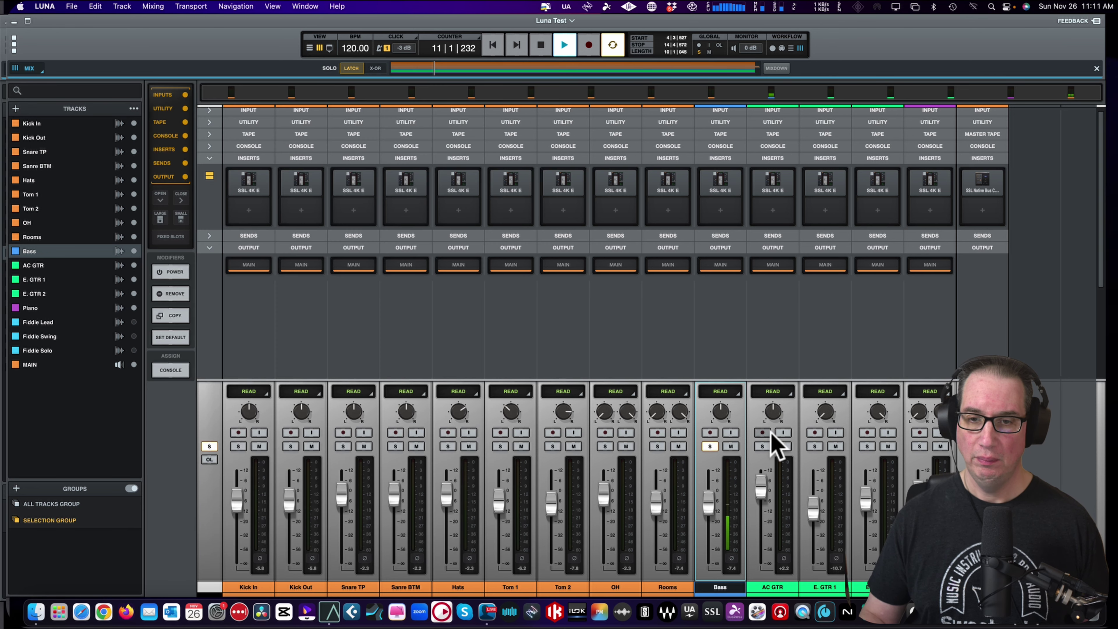
click(710, 446)
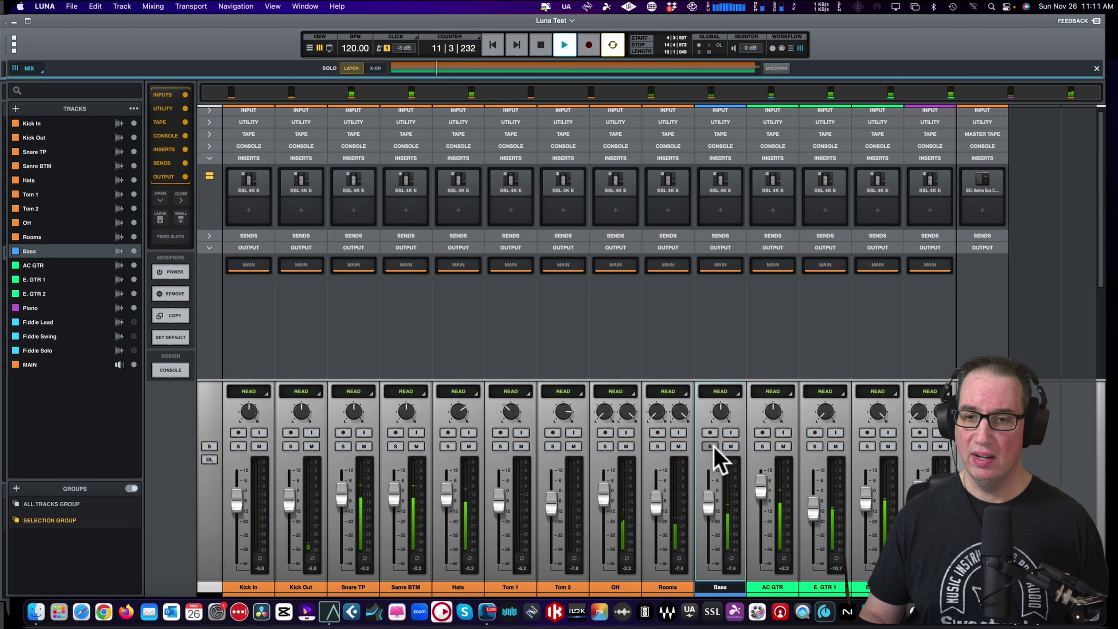
click(720, 196)
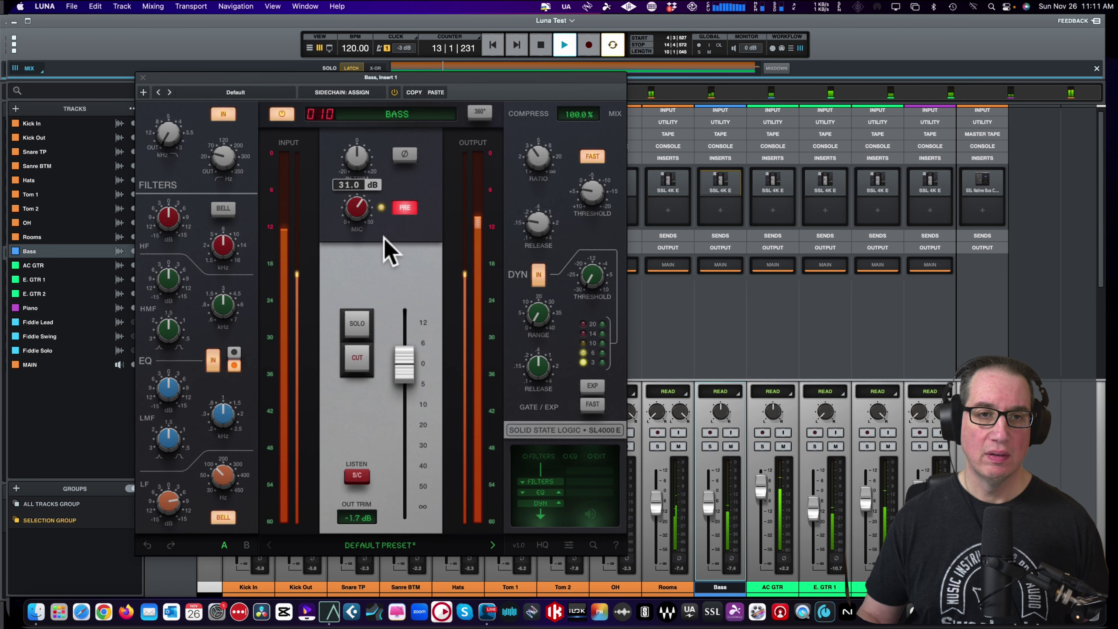
click(282, 115)
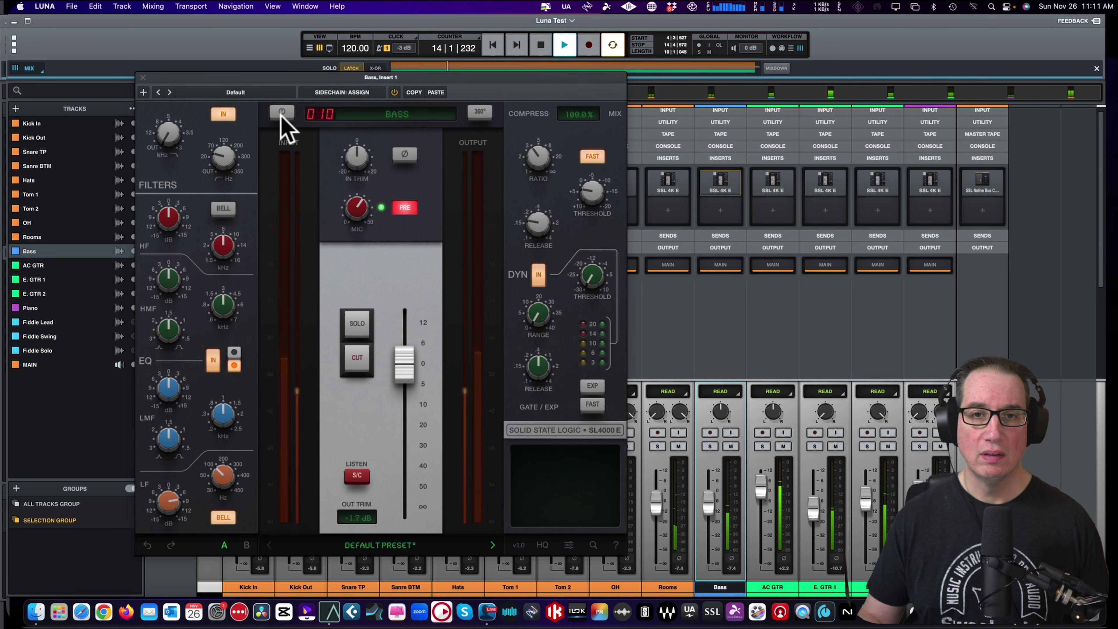
click(281, 115)
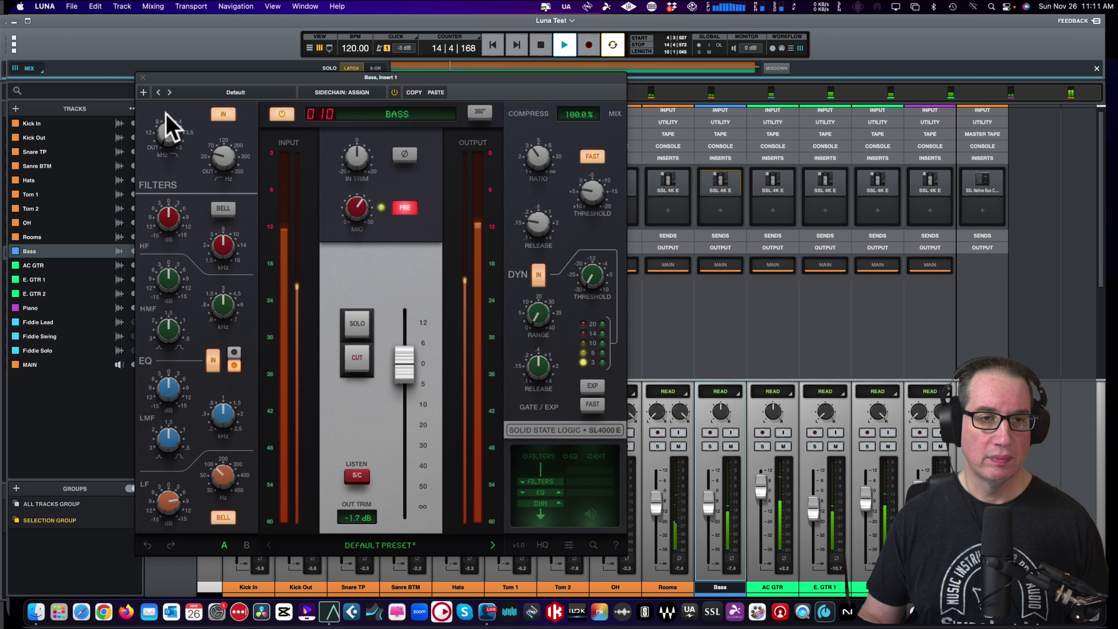
click(143, 78)
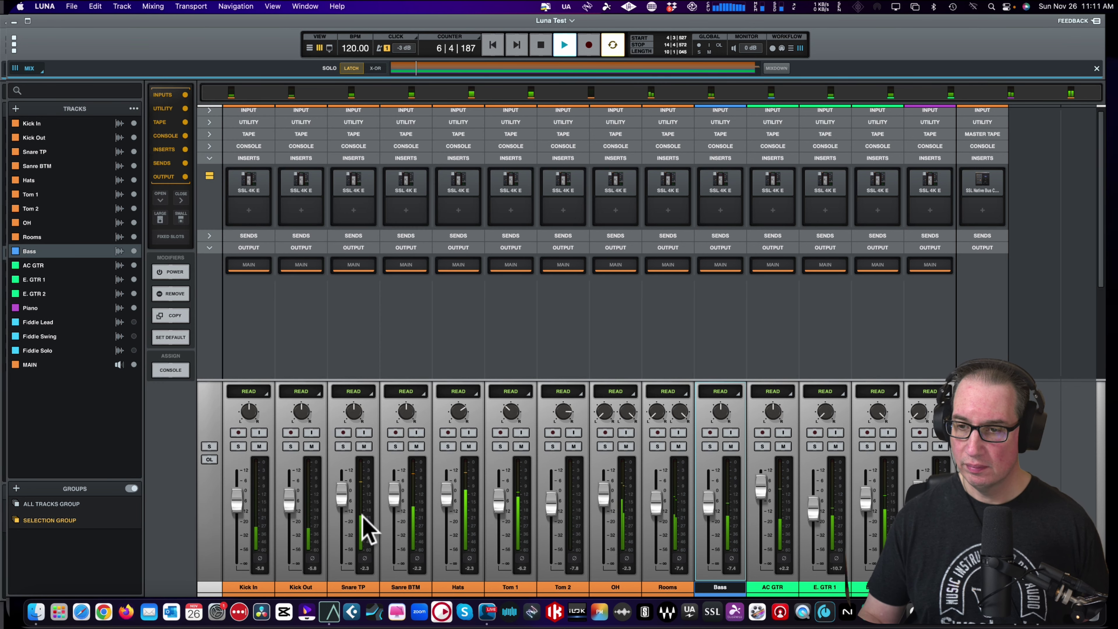
Solo Snare TP and open its SSL 4K E strip, repositioning the plug-in window
click(343, 445)
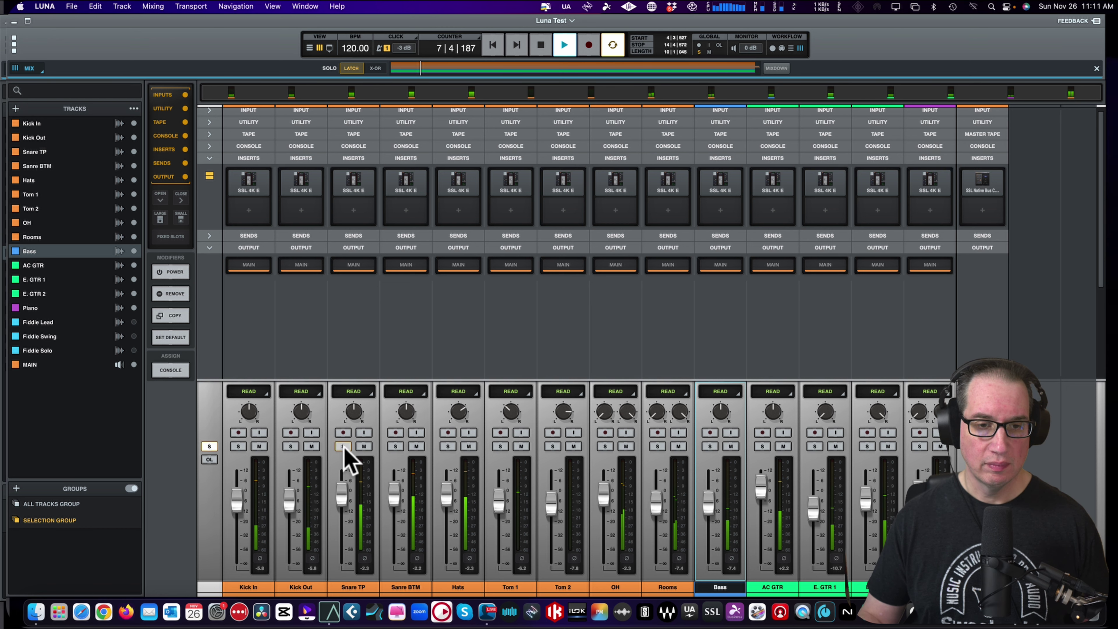
click(354, 193)
drag(399, 175, 332, 67)
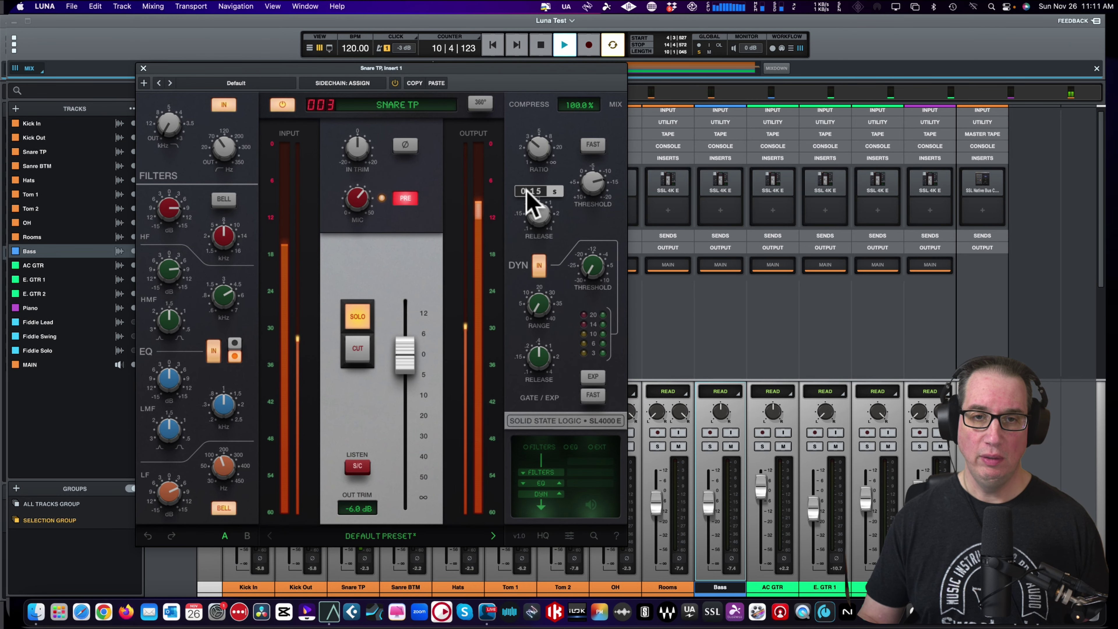
Stop playback and examine the Snare TP strip's high-pass filter and its HF, HMF, LMF and LF EQ settings
mouse_move(221, 143)
key(space)
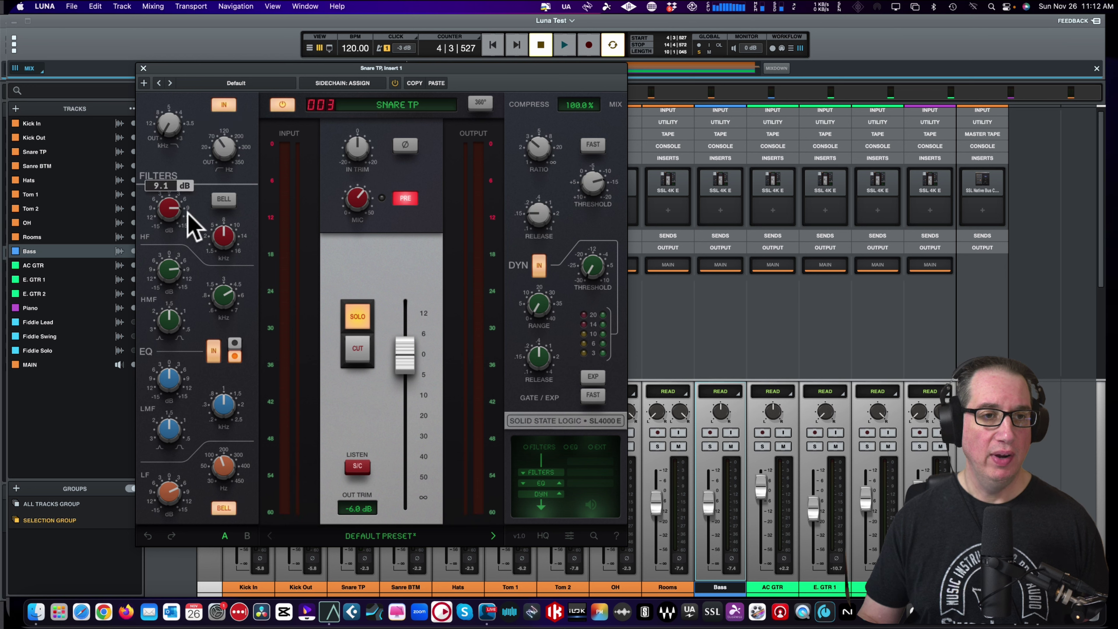
mouse_move(225, 237)
mouse_move(181, 290)
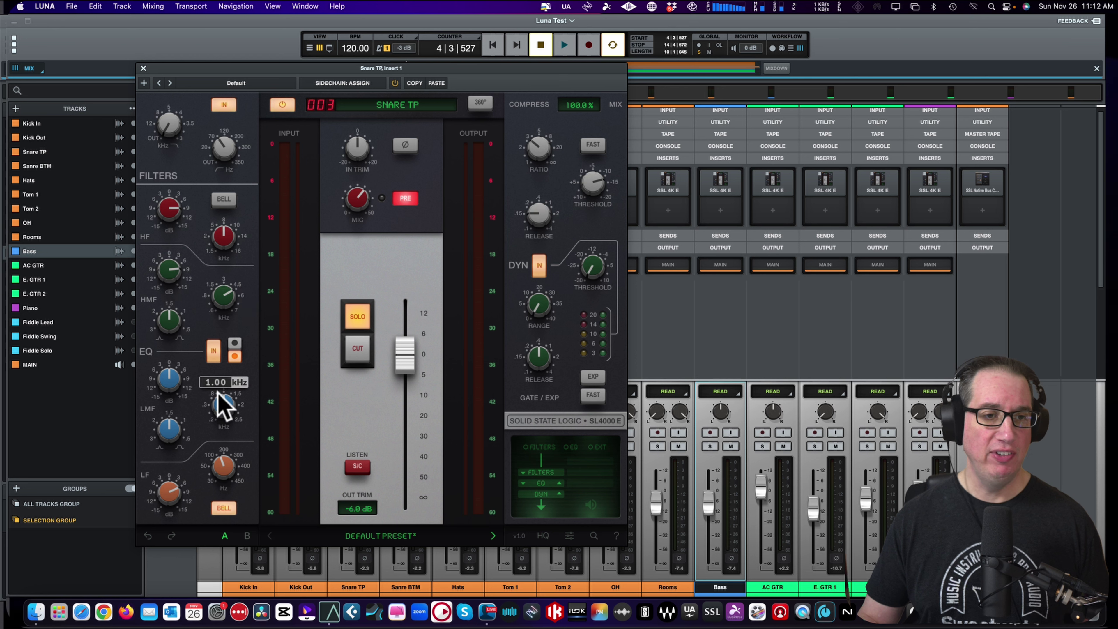
mouse_move(216, 473)
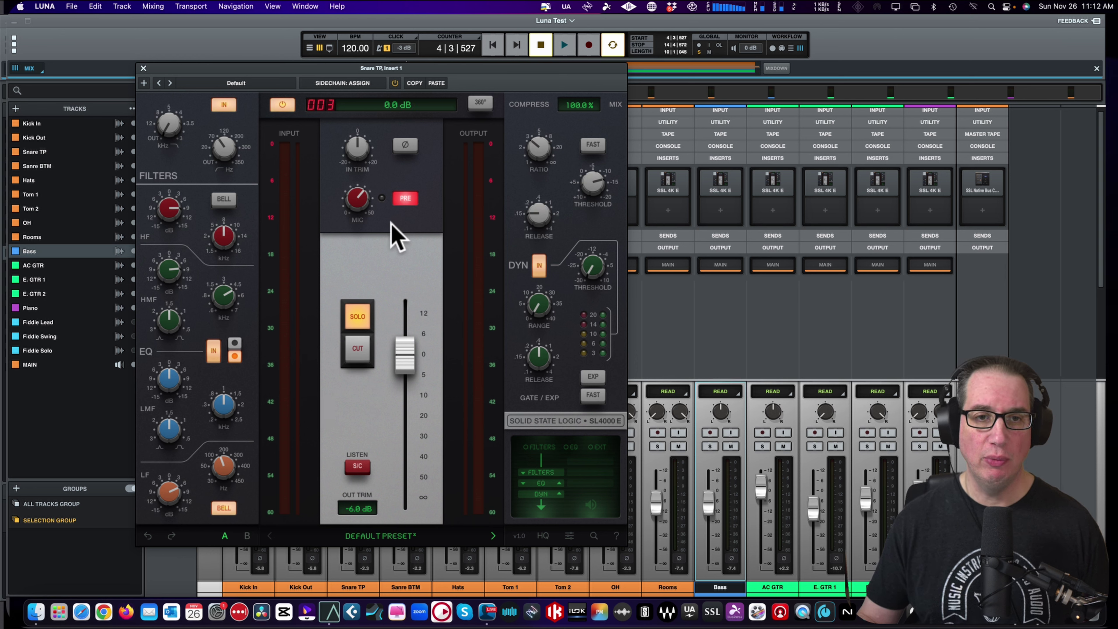
Play the snare, lower the strip's Mic gain to about 30 dB, and compare it bypassed and active
key(space)
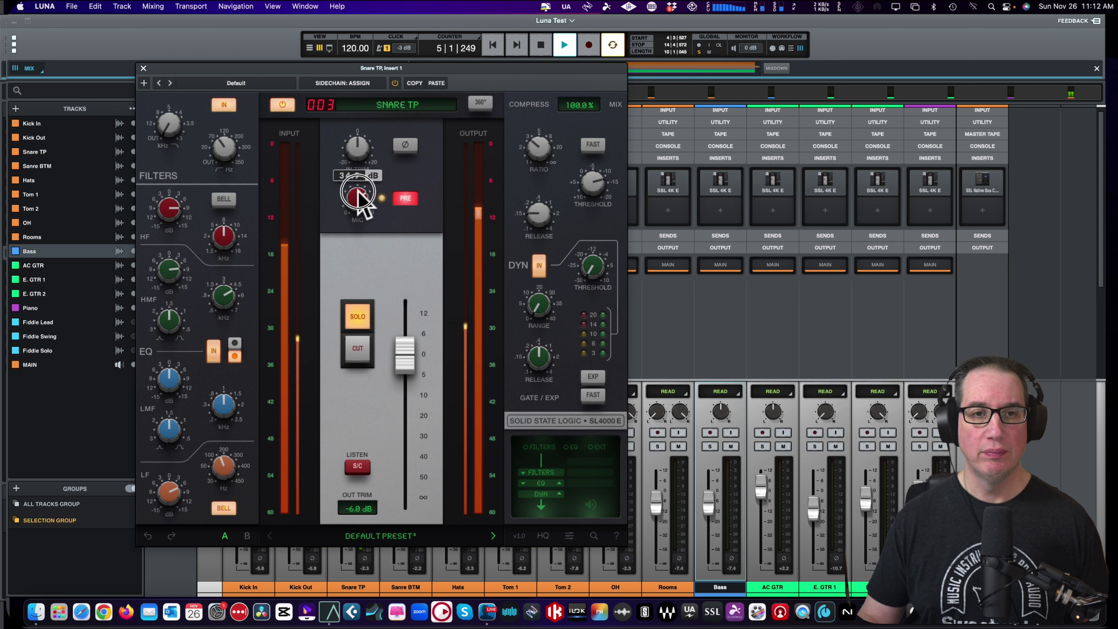
drag(358, 199, 369, 220)
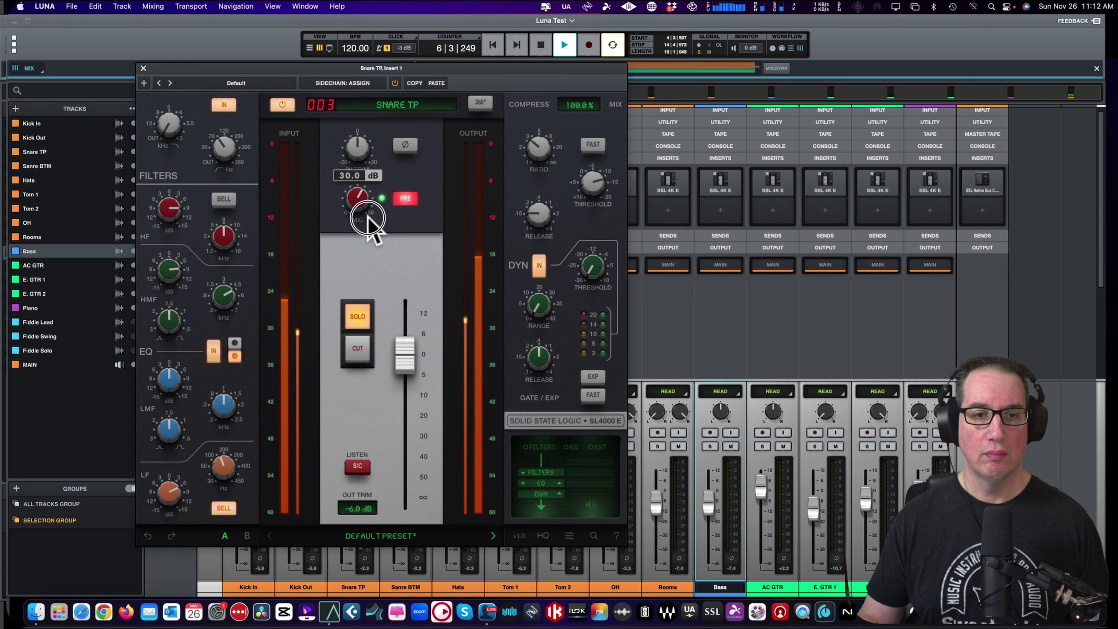
click(283, 106)
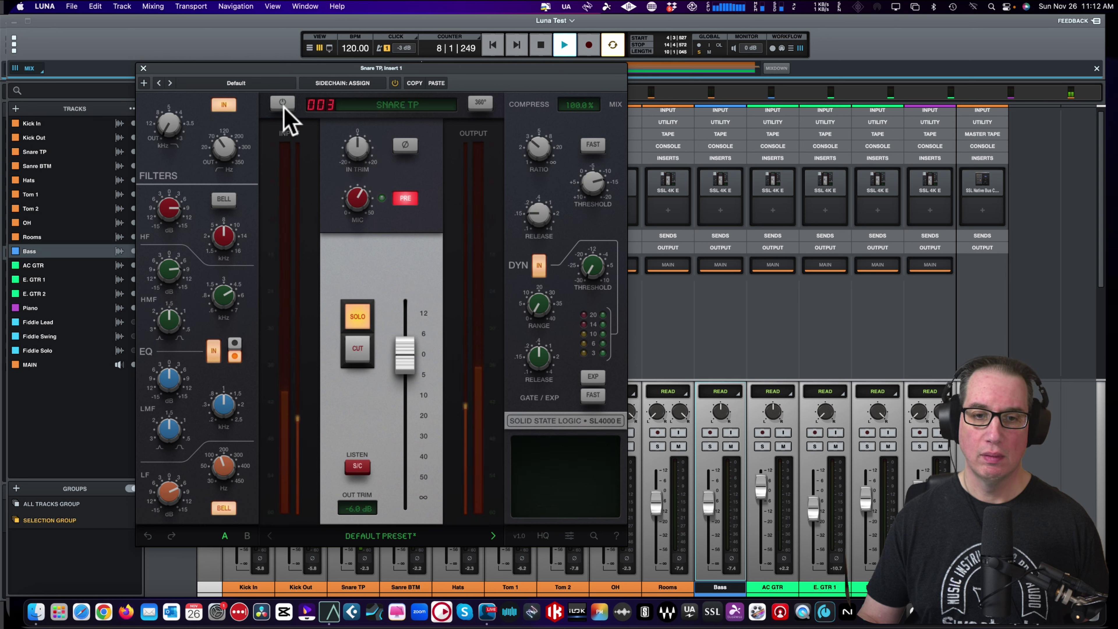
click(283, 106)
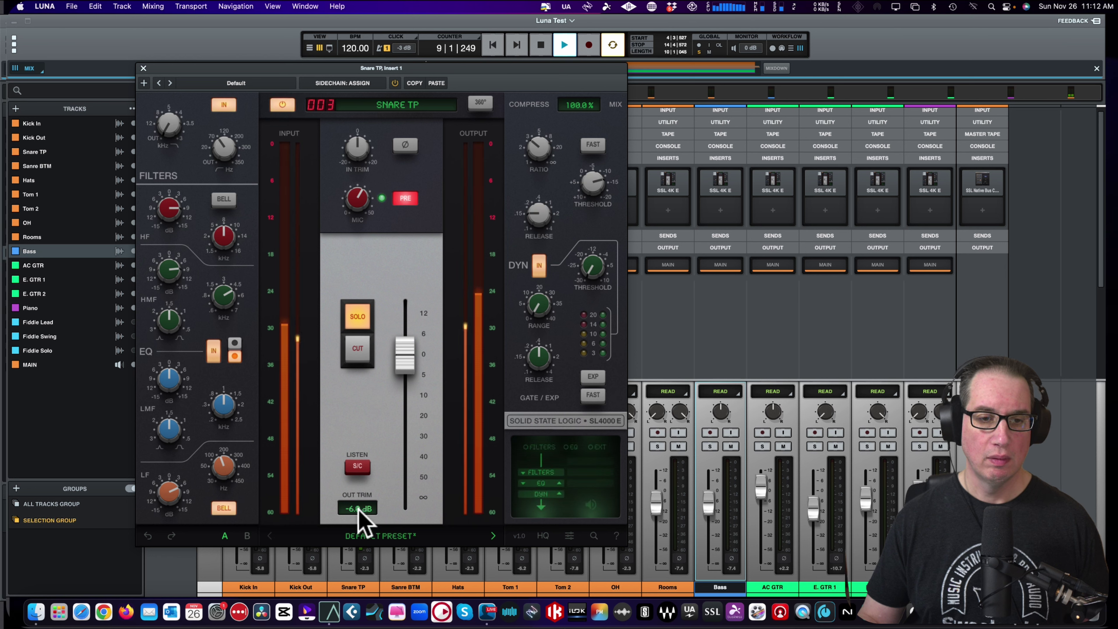
Set the Snare TP strip's output trim to -7.2 dB and compare the snare bypassed and processed
click(357, 510)
drag(357, 516, 357, 520)
click(282, 105)
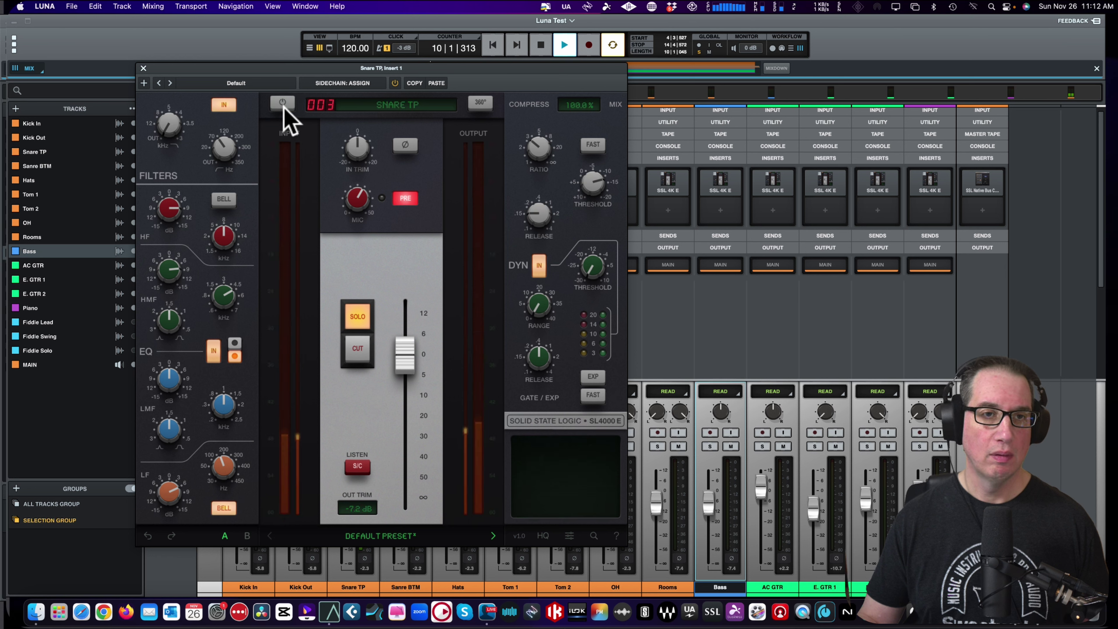
click(282, 106)
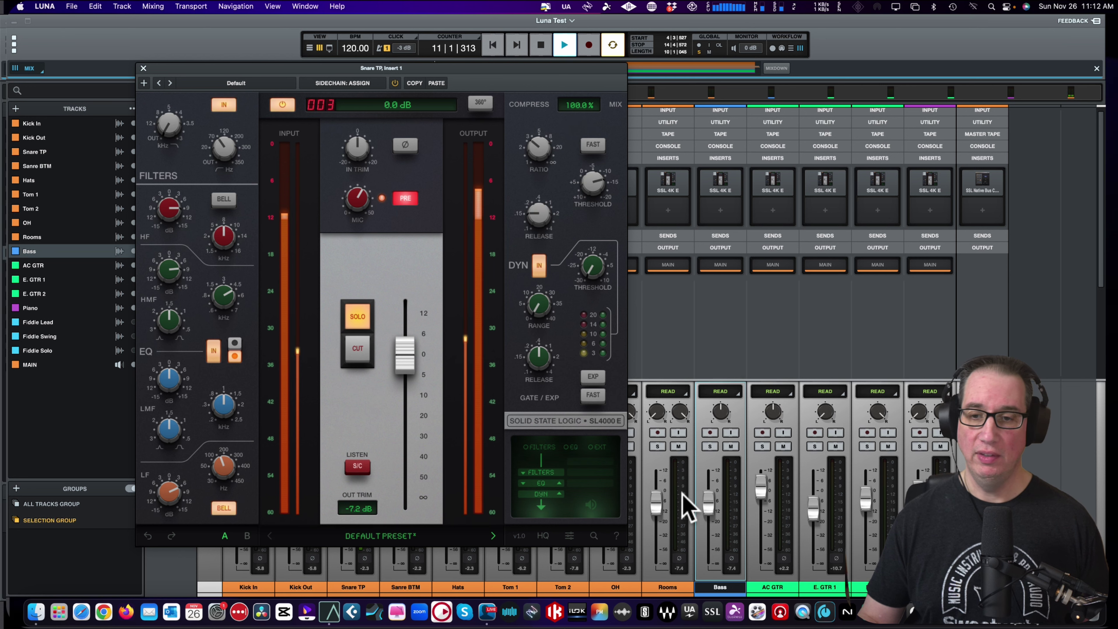
Close the Snare TP strip and unsolo the track, and solo Kick In with its SSL 4K E window open
click(143, 68)
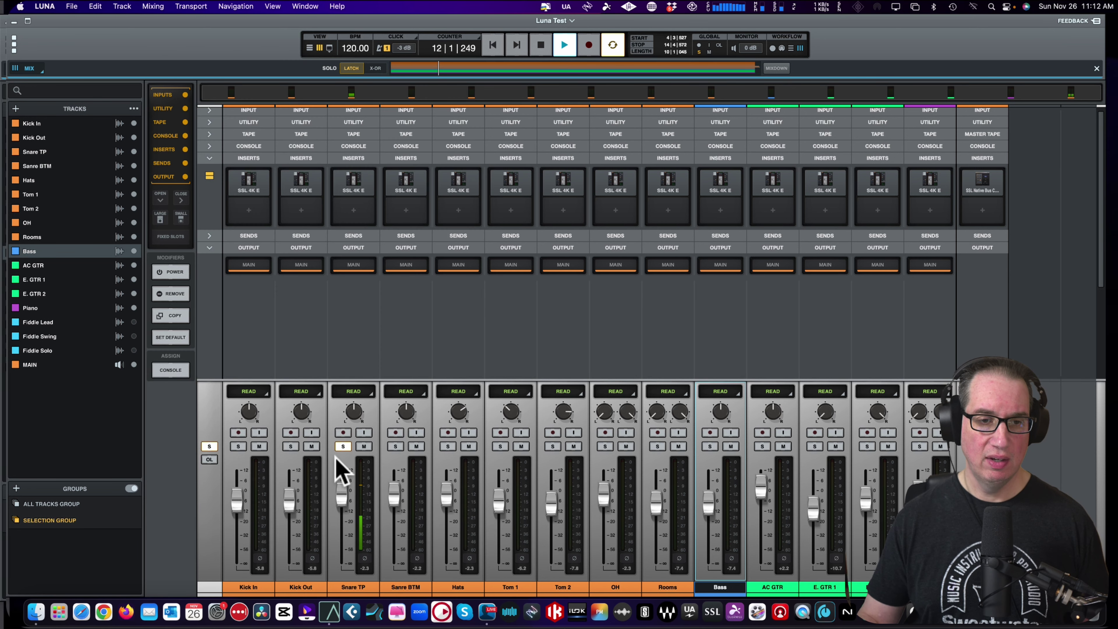
click(343, 446)
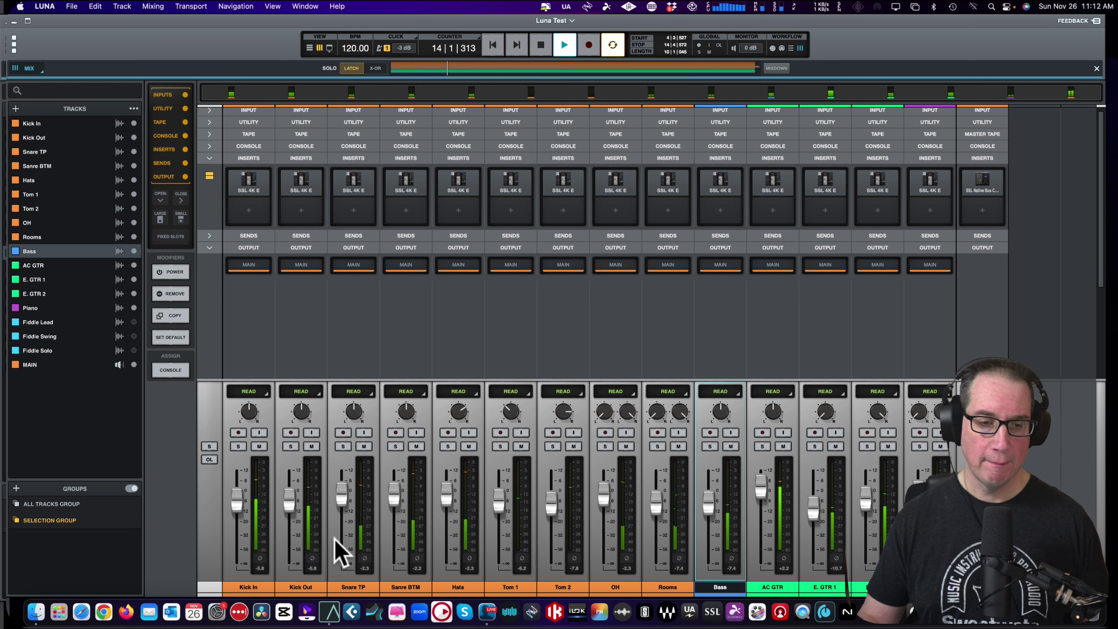
click(238, 446)
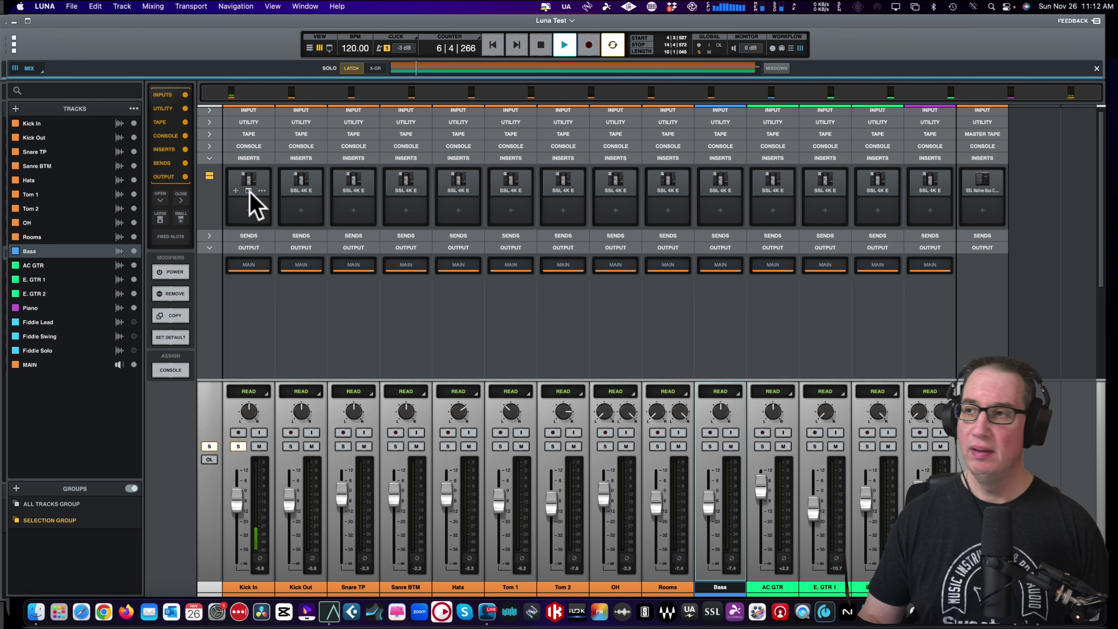
click(250, 191)
drag(383, 31, 381, 37)
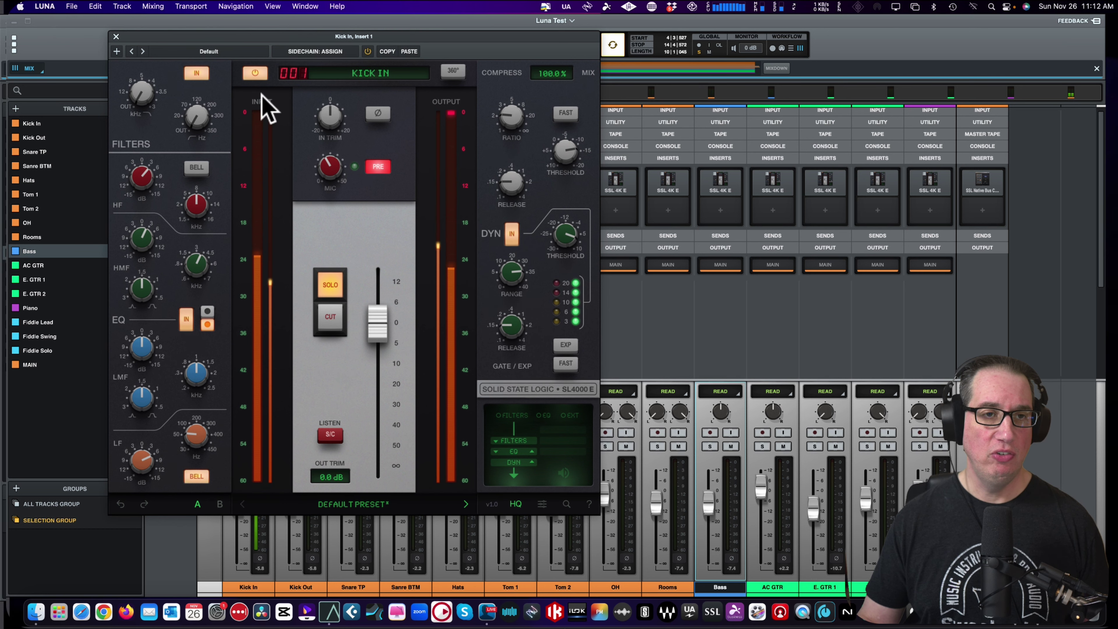
Compare the soloed kick with the Kick In strip bypassed and active, and examine its LF EQ settings
click(255, 74)
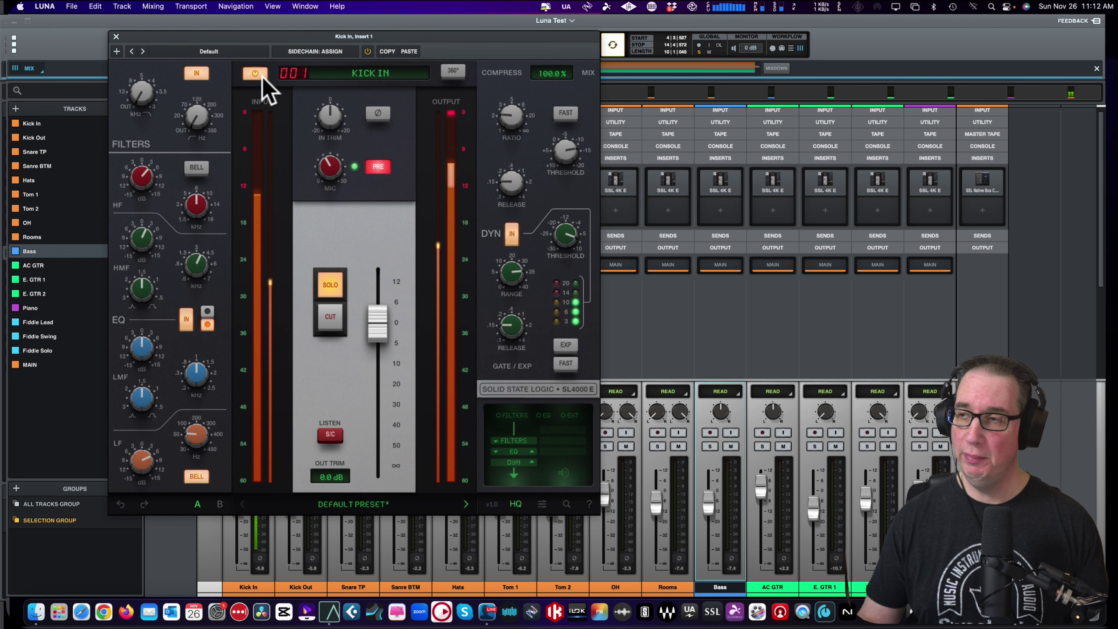
click(260, 74)
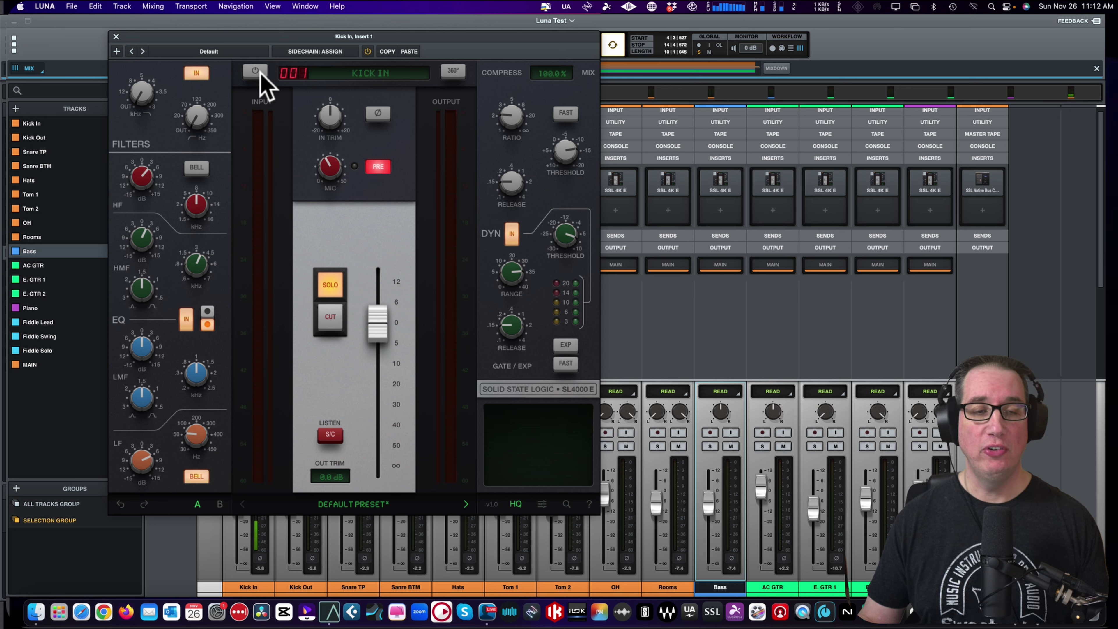
click(260, 73)
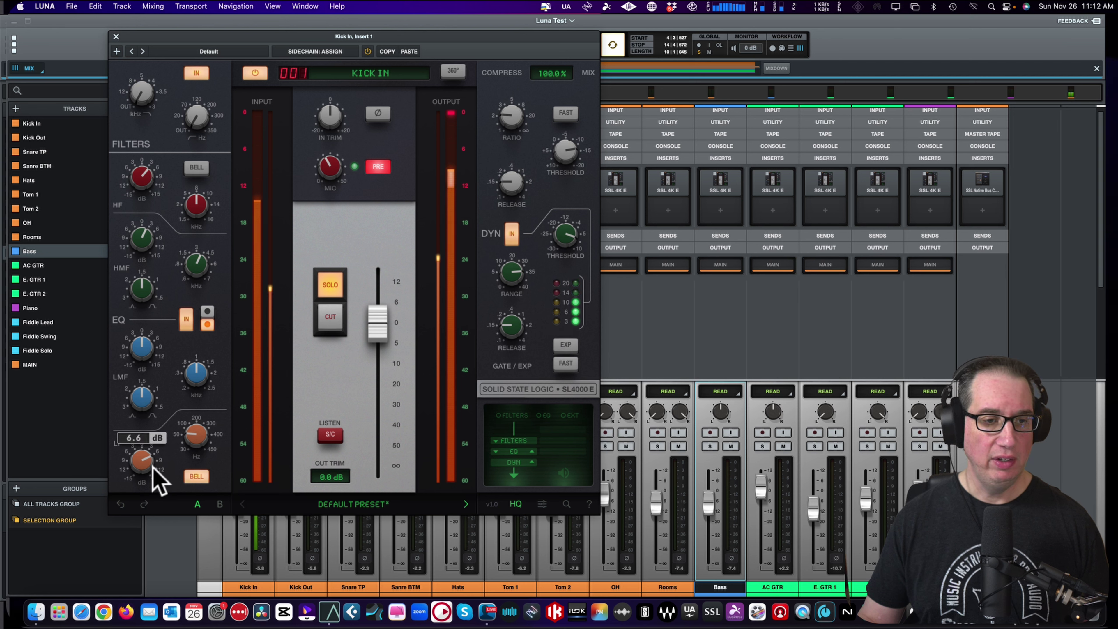
mouse_move(187, 451)
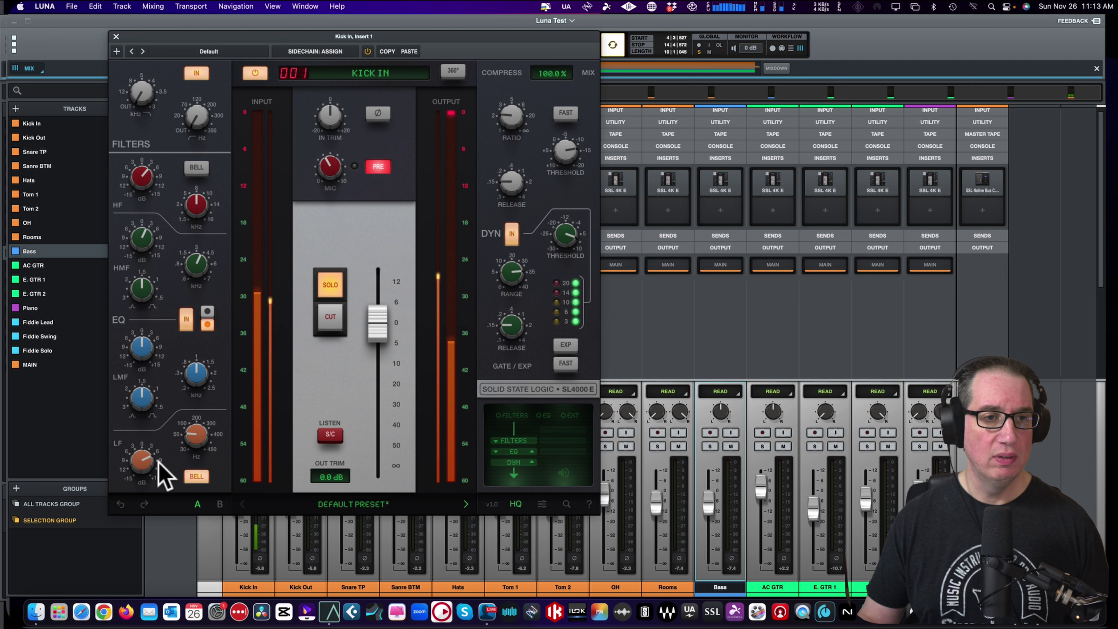
Examine the Kick In strip's HF and HMF EQ settings and compare the soloed kick bypassed and active
mouse_move(142, 184)
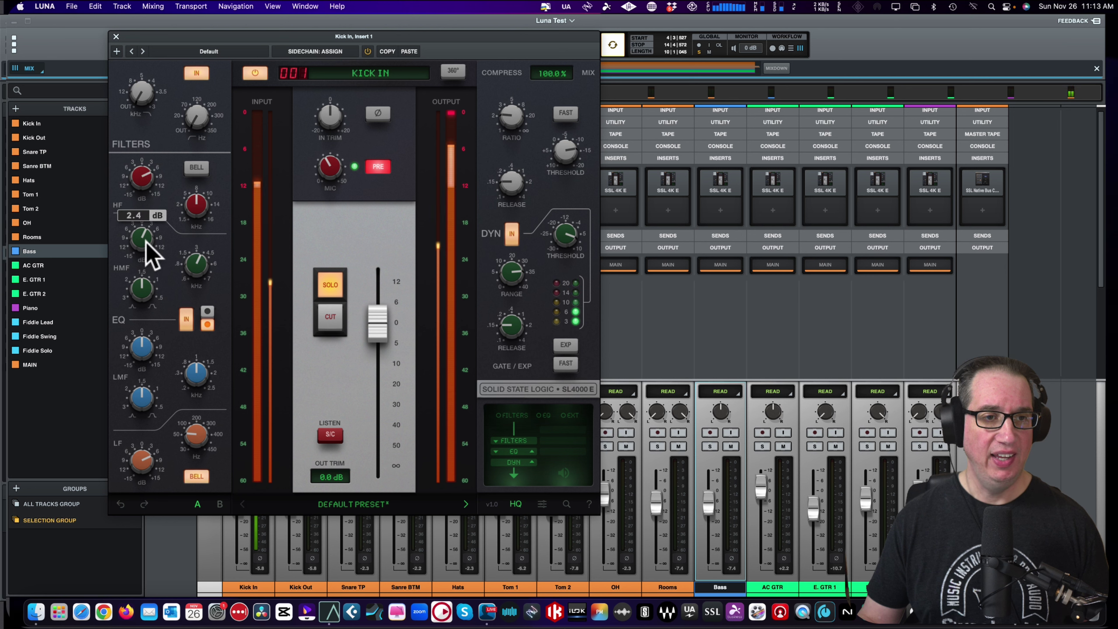
mouse_move(193, 266)
mouse_move(147, 240)
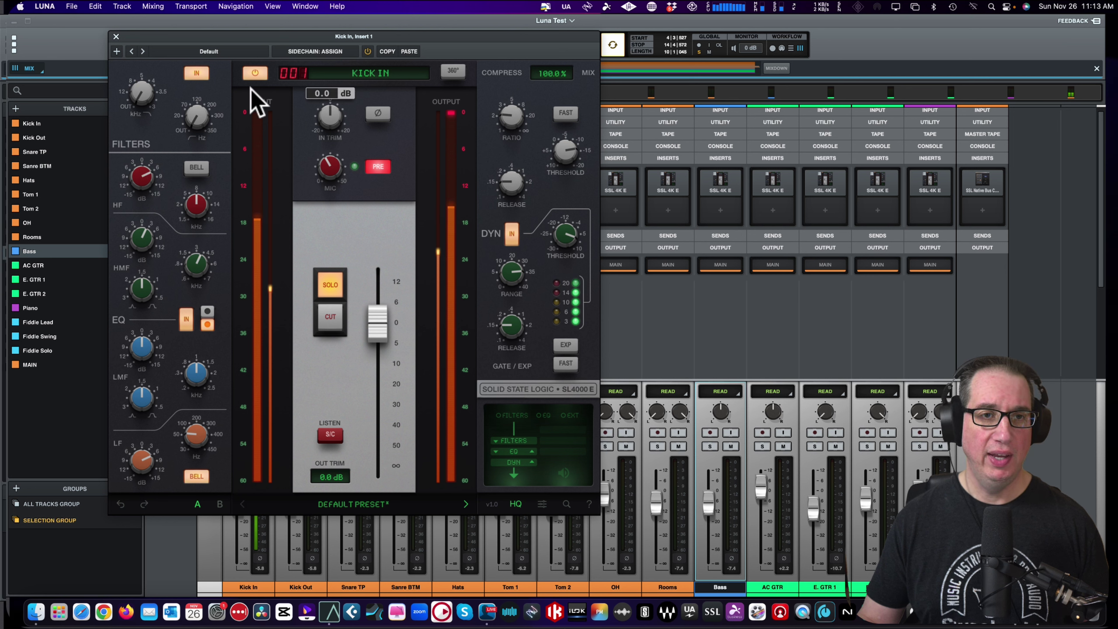
click(255, 76)
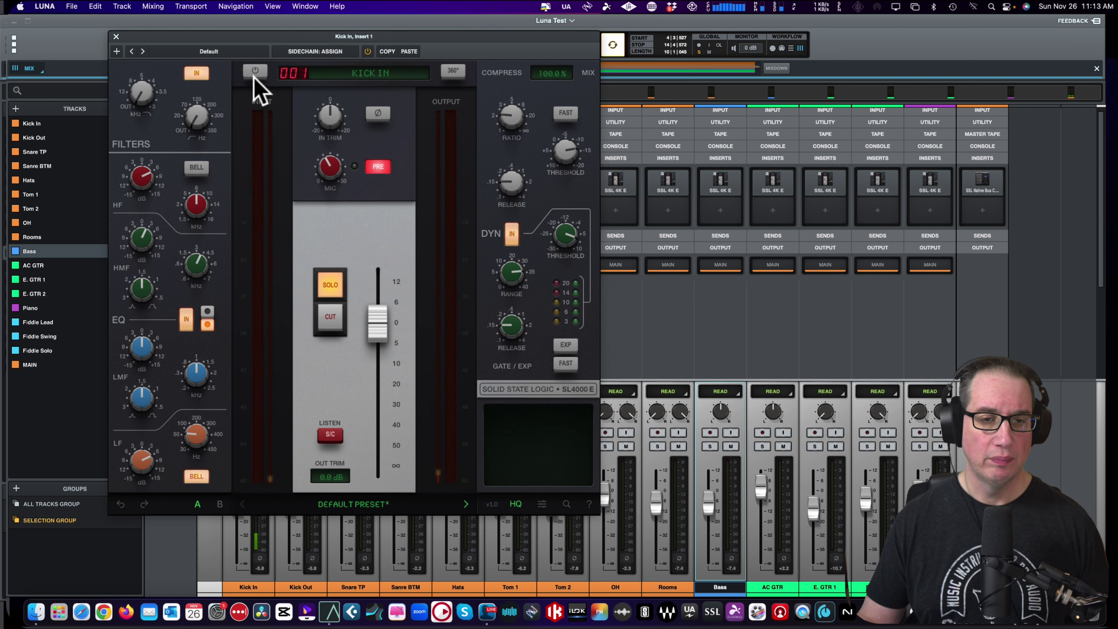
click(255, 74)
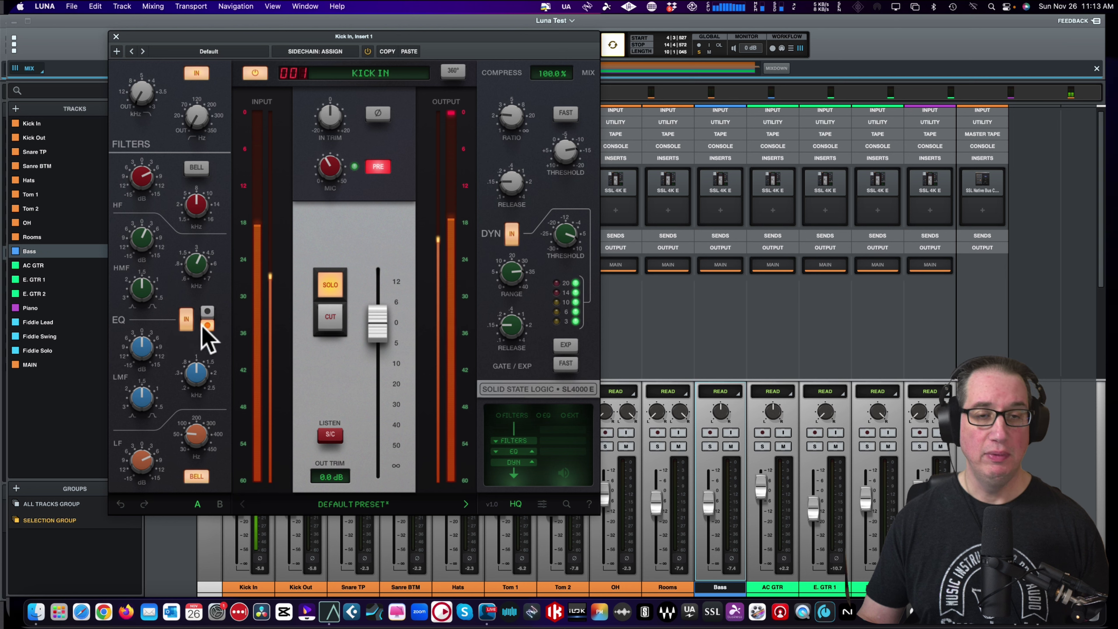
Adjust the Kick In strip's LF gain and compare the black and brown EQ types, leaving brown selected
mouse_move(138, 461)
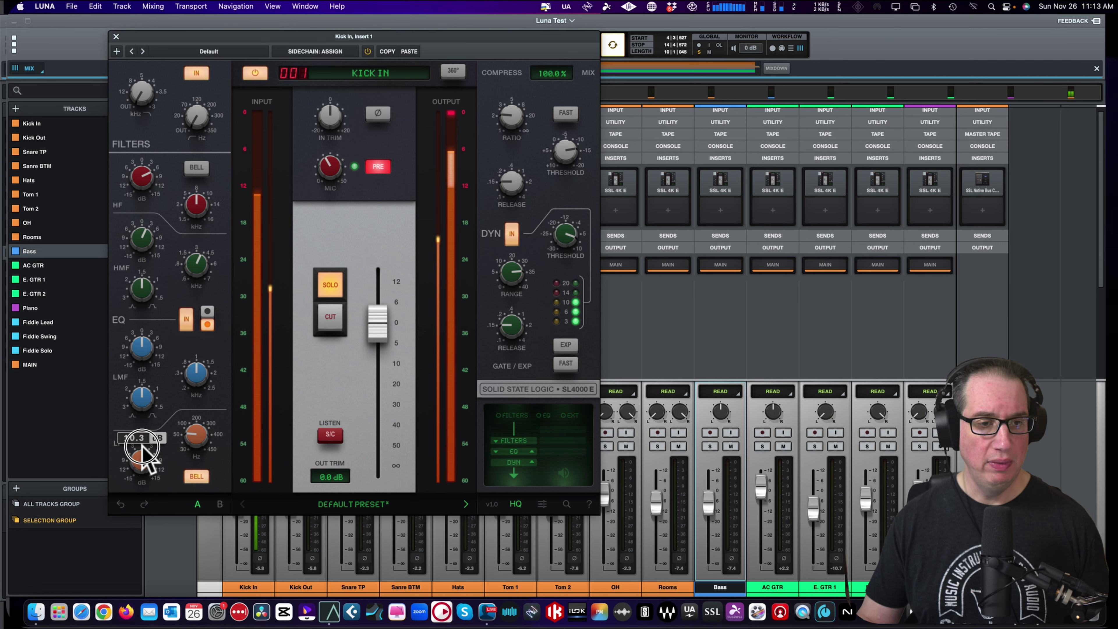
drag(142, 443, 140, 449)
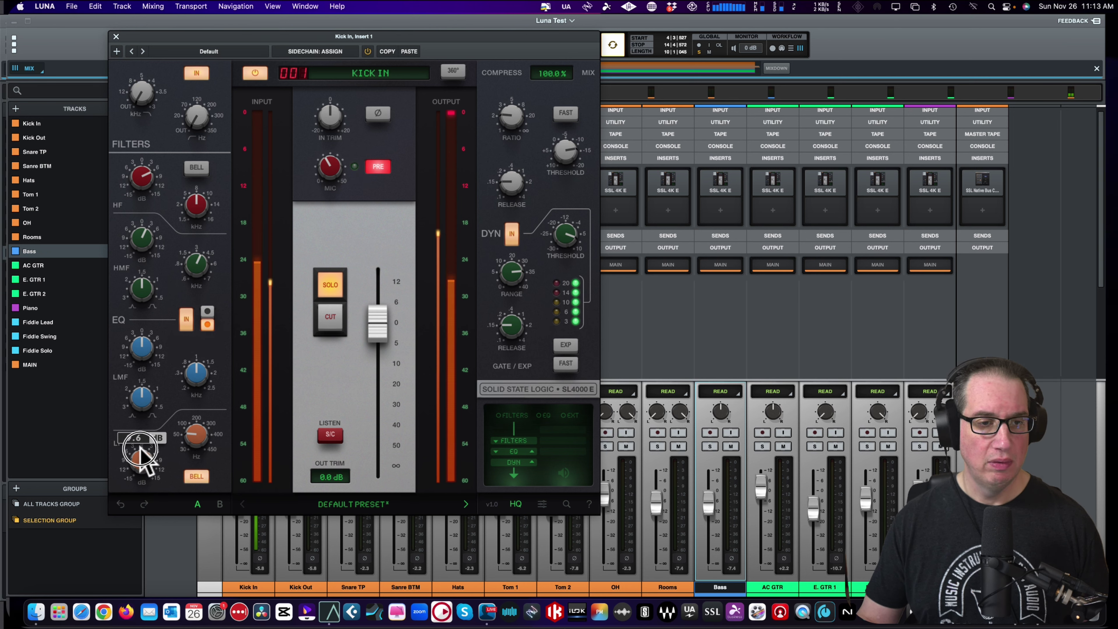
click(206, 325)
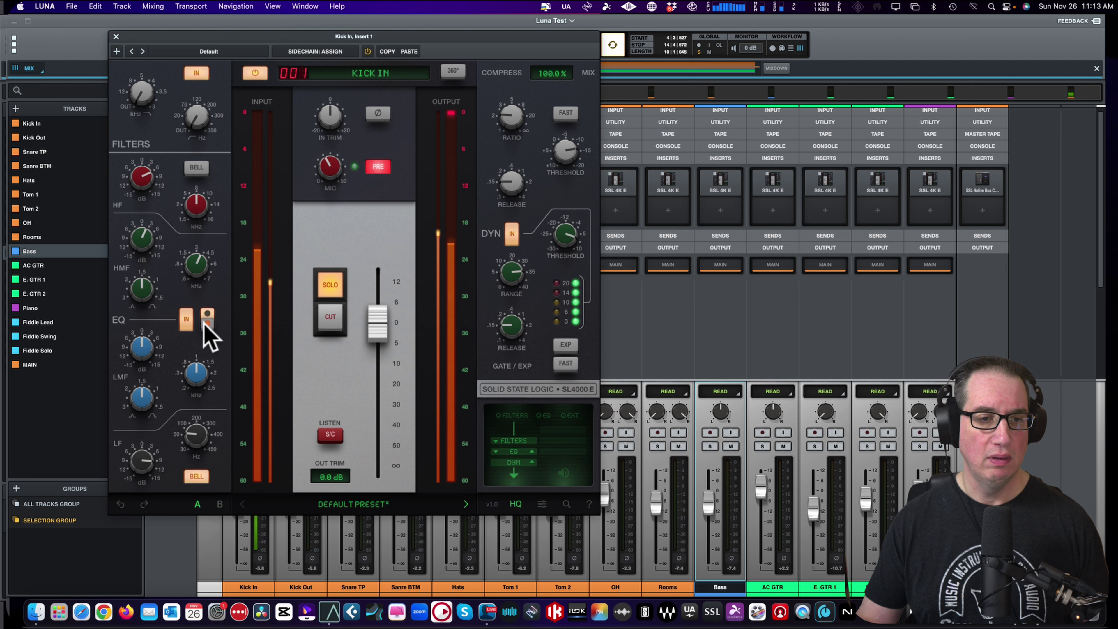
click(207, 325)
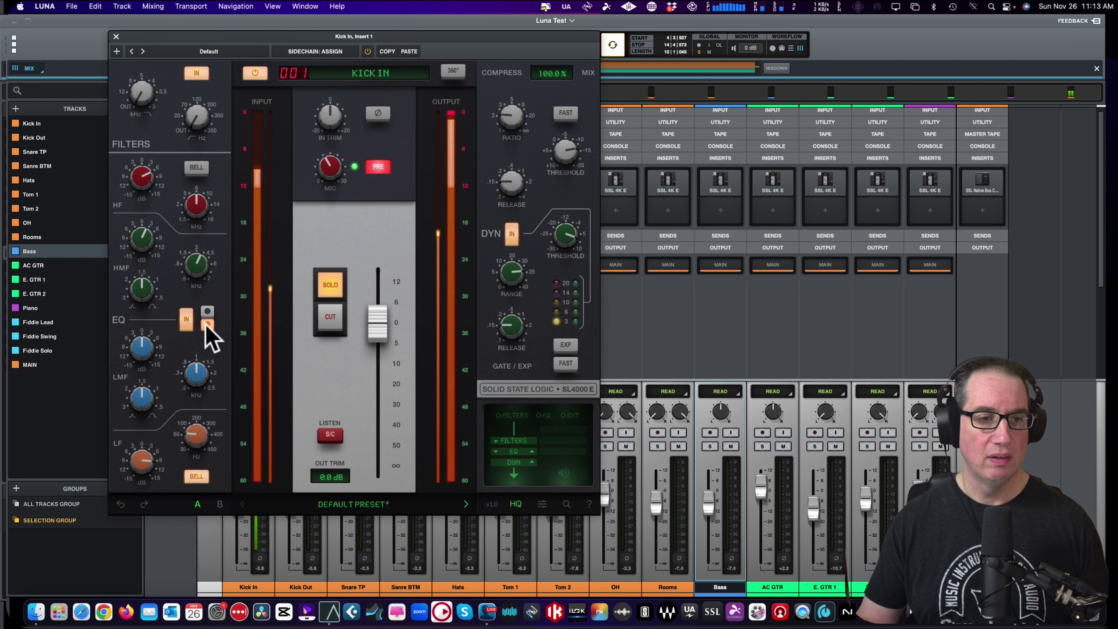
scroll(143, 463, down, 3)
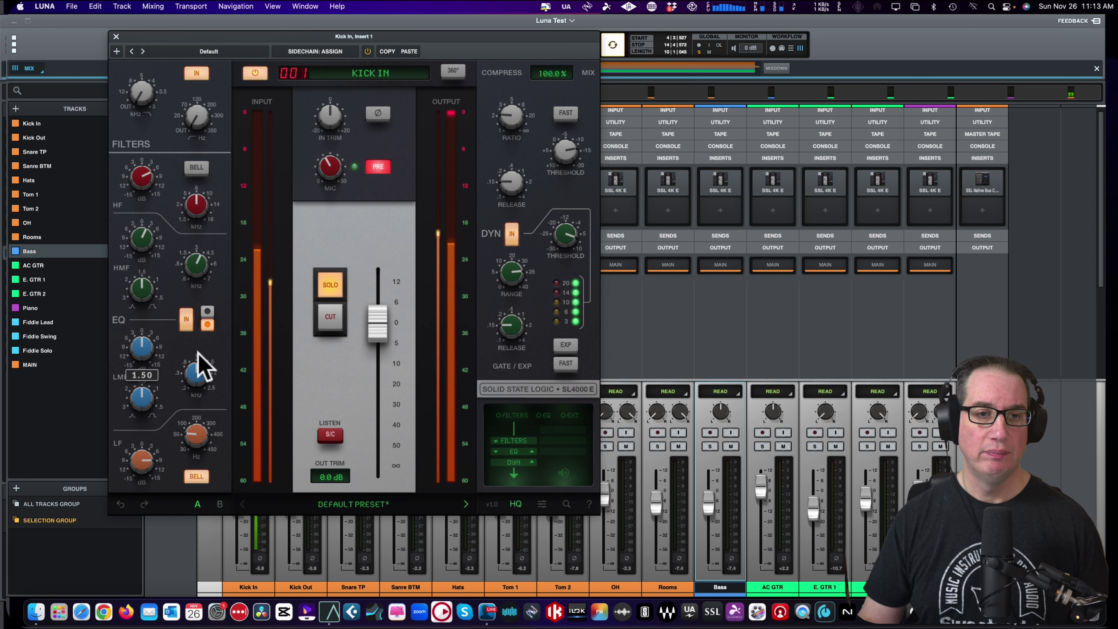
Recheck the kick with its processing bypassed and active, and close the Kick In strip and unsolo the track
click(255, 75)
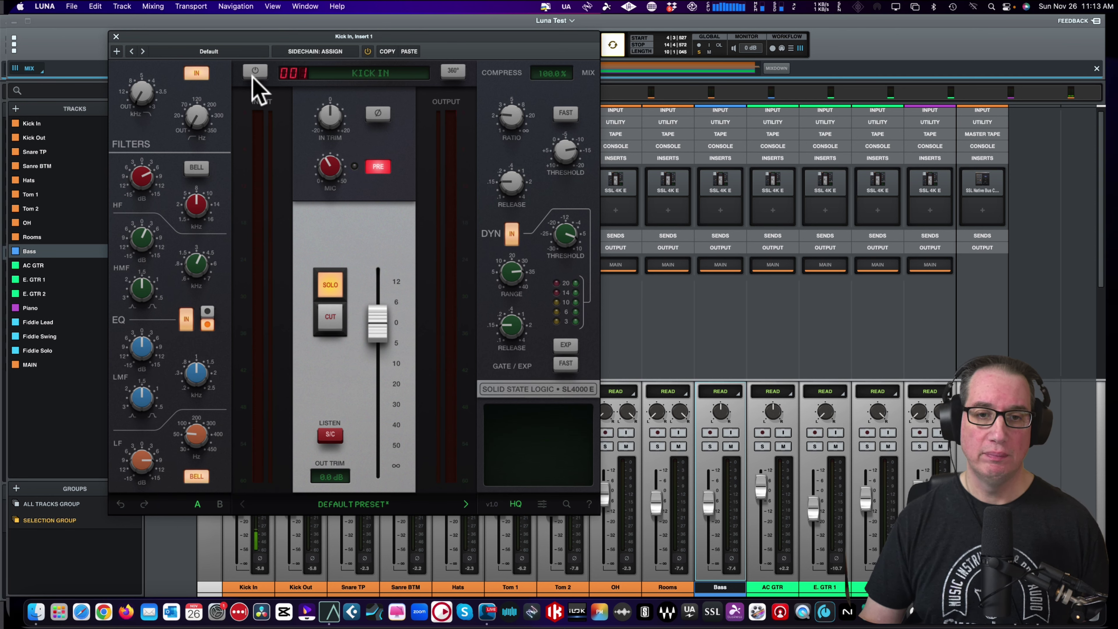
click(255, 72)
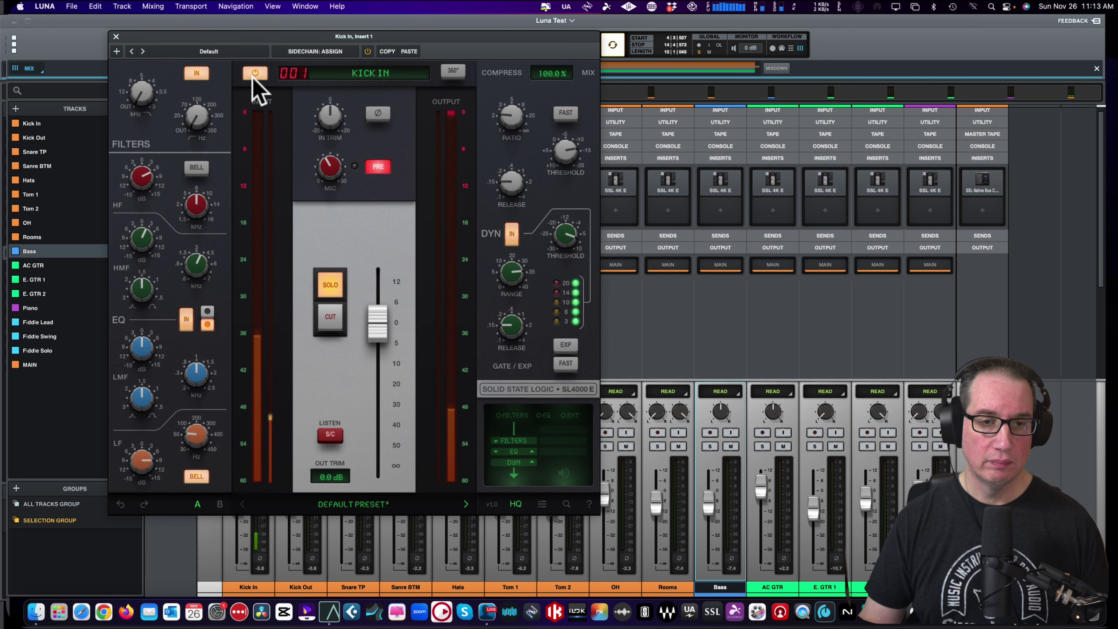
click(116, 36)
click(236, 447)
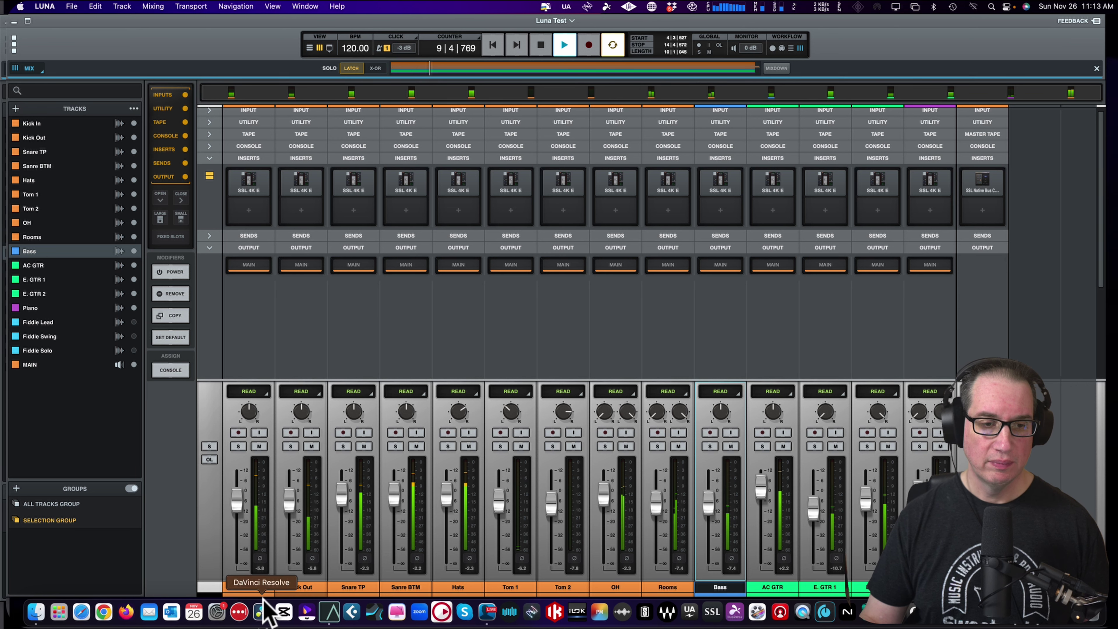
Select all tracks and compare the full mix with every channel's SSL 4K E bypassed and active
click(255, 585)
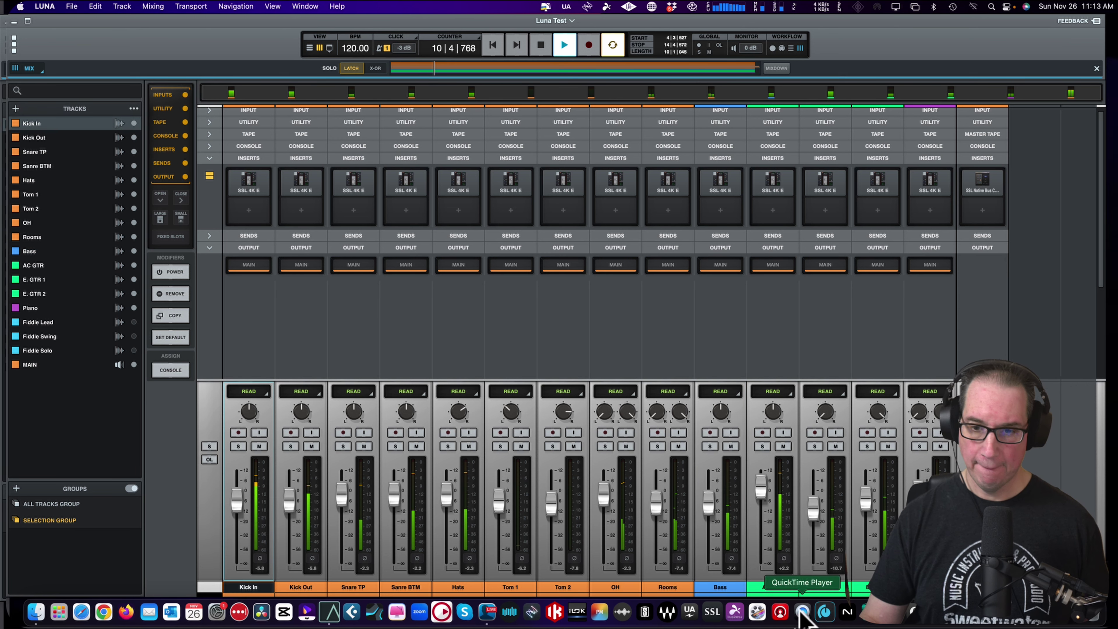
key(super+a)
click(170, 272)
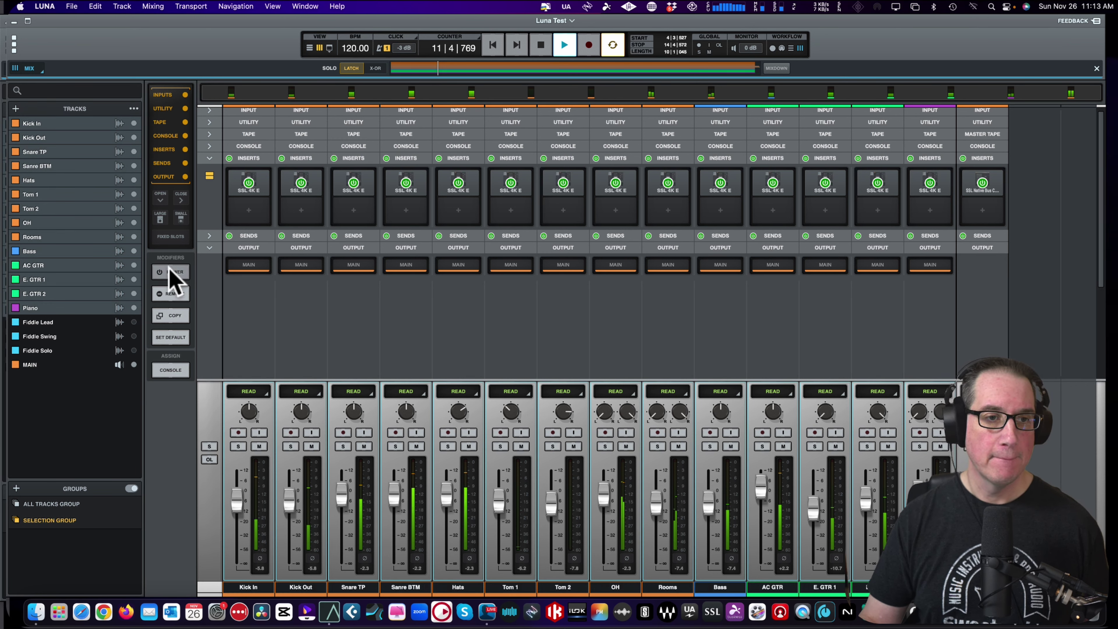
click(248, 181)
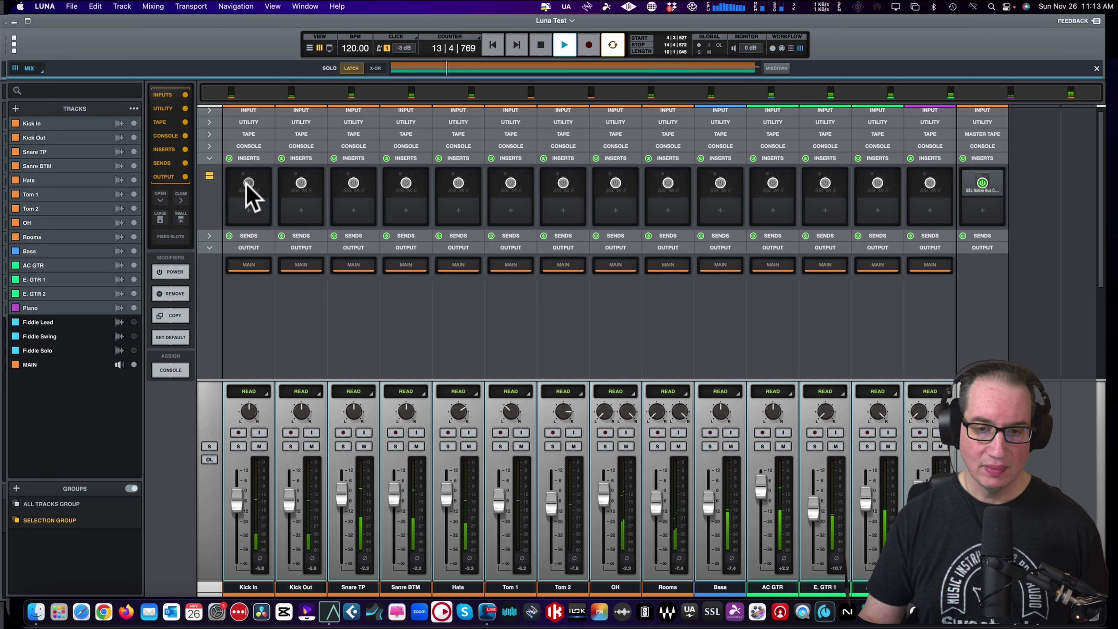
click(248, 182)
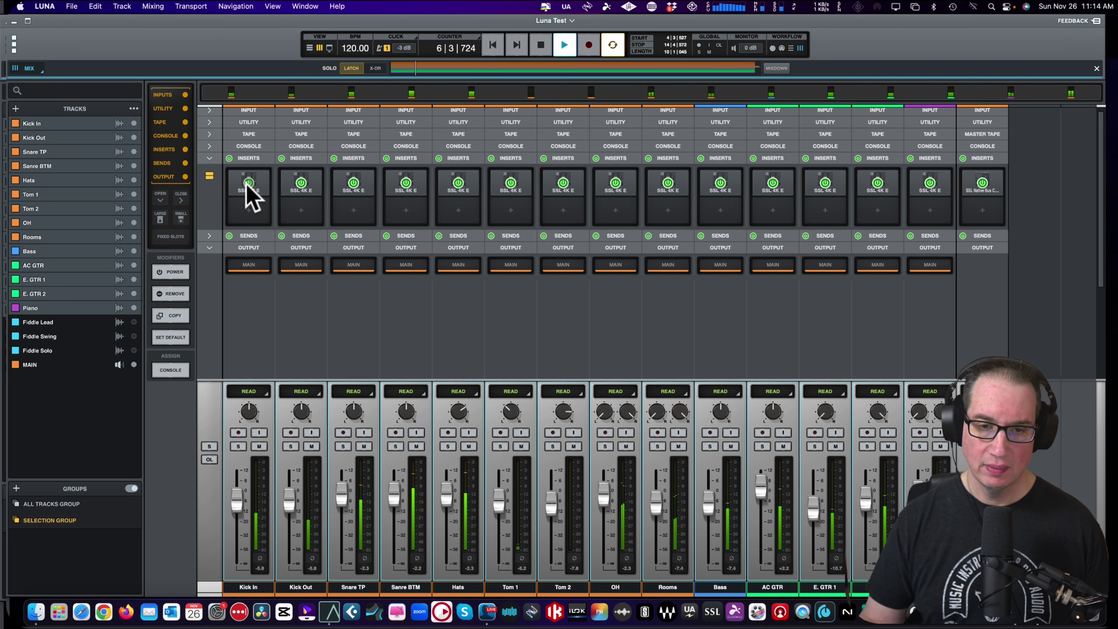
click(249, 182)
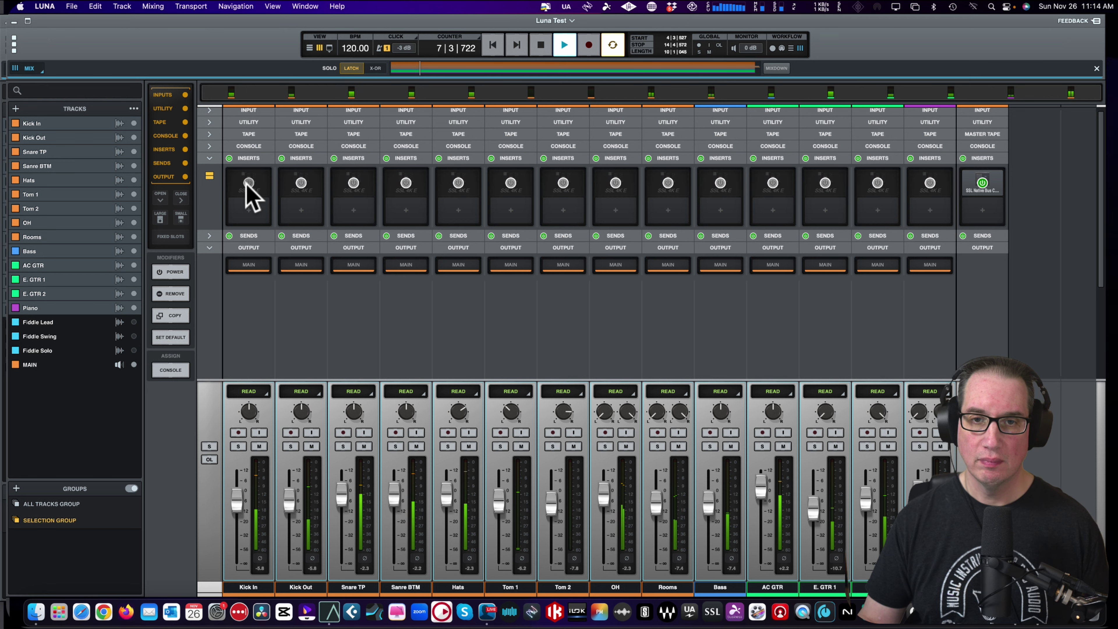
click(248, 182)
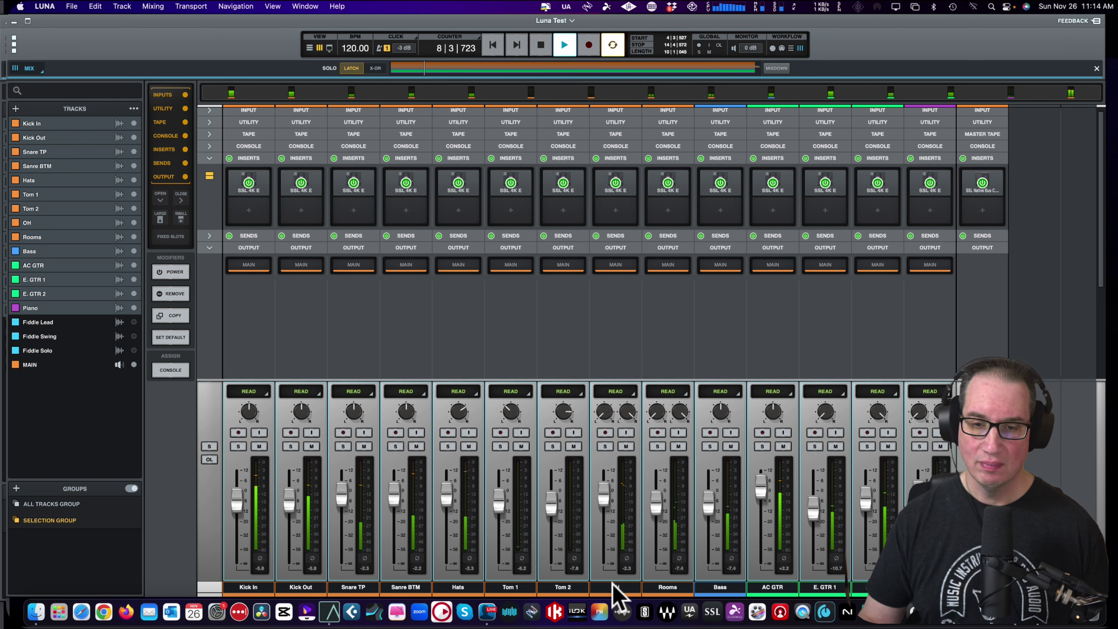
Select and solo only the Rooms track, and open its SSL 4K E window clear of the track's mixer channel
click(663, 587)
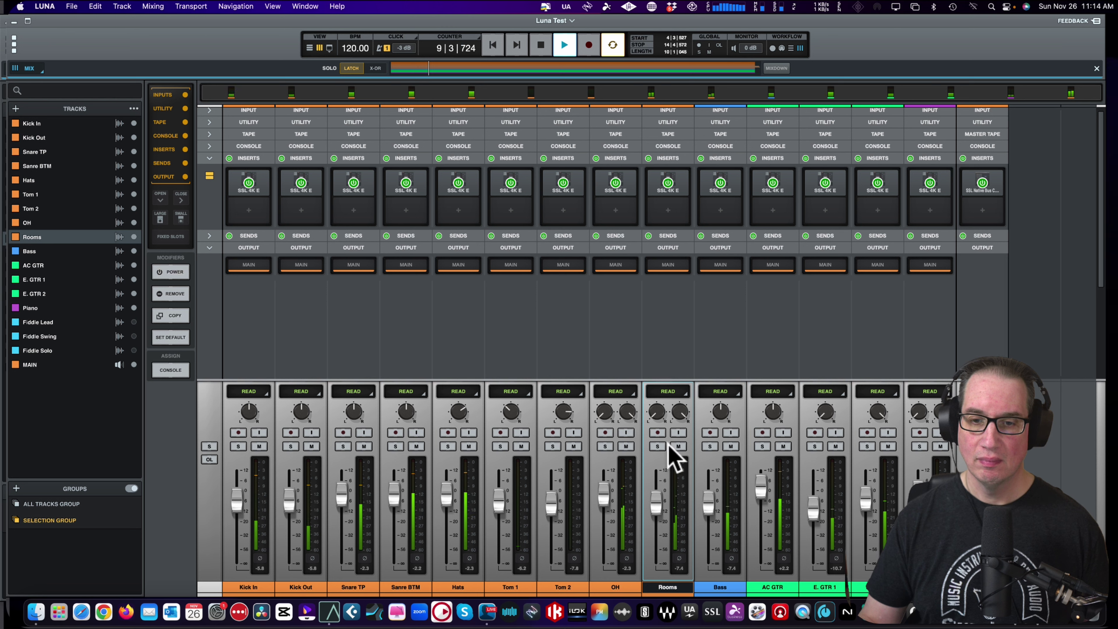
click(658, 446)
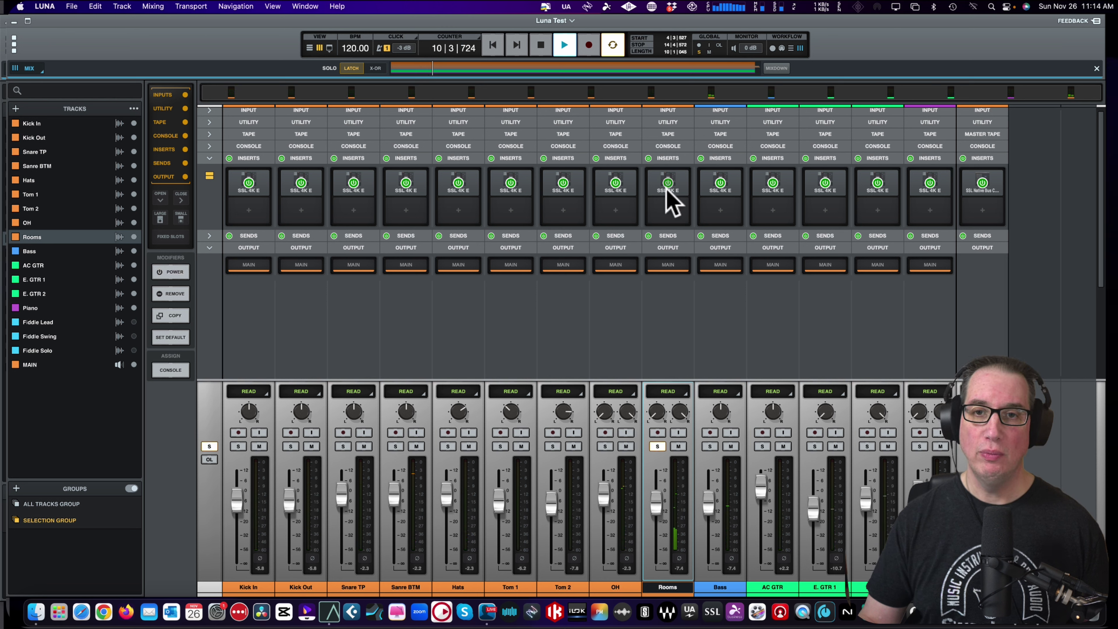
key(Escape)
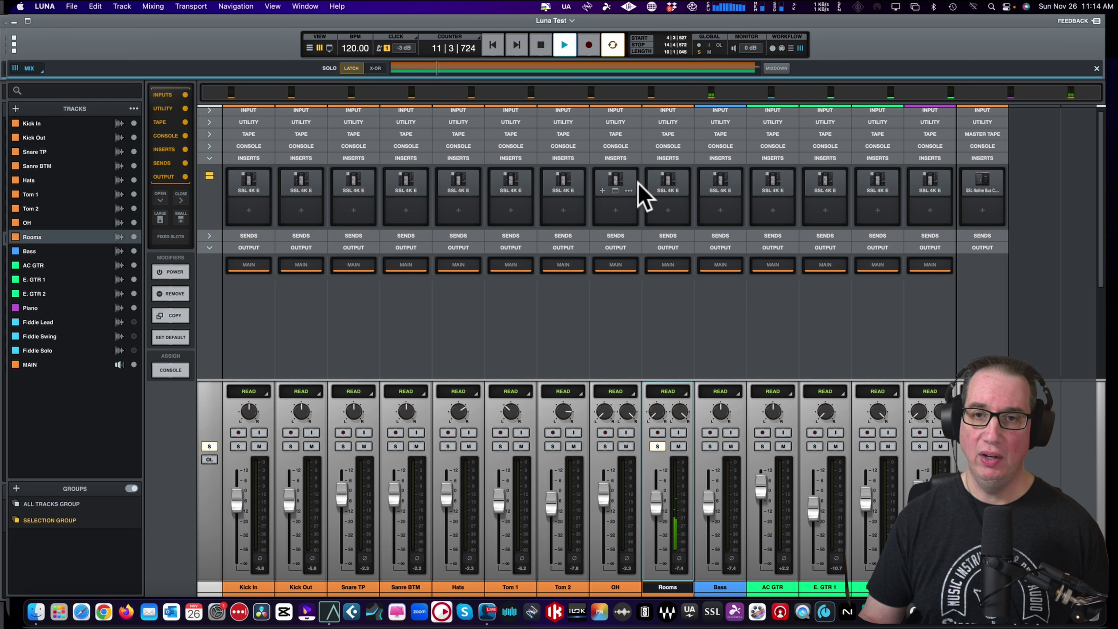
click(671, 195)
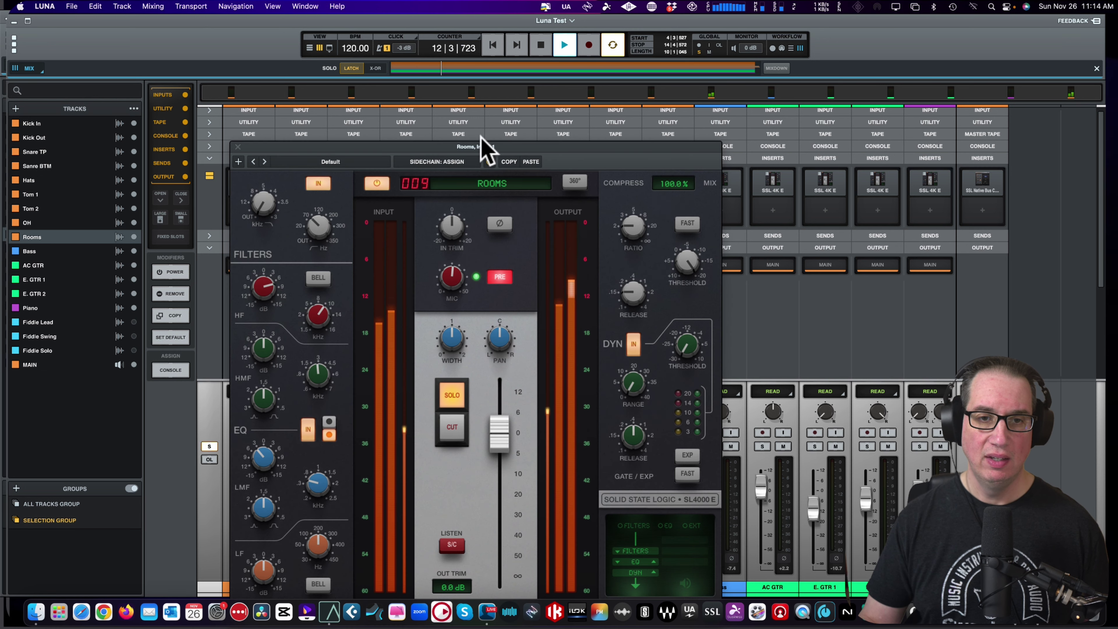
drag(399, 146, 315, 60)
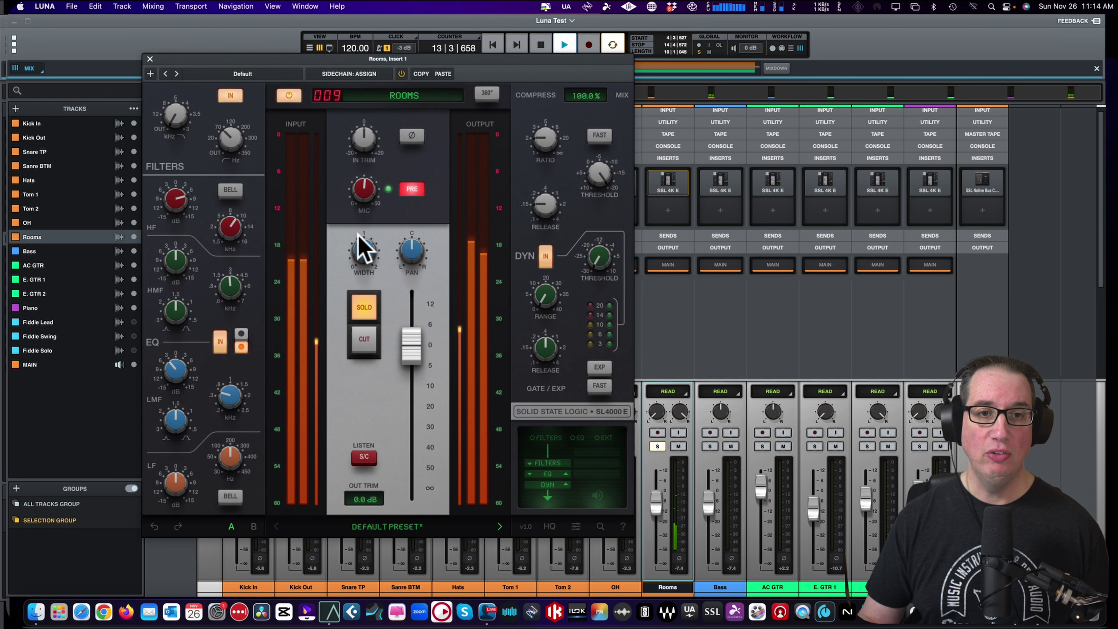
Increase the Rooms strip's stereo width and HF gain, comparing the soloed rooms bypassed and active
drag(363, 198, 365, 154)
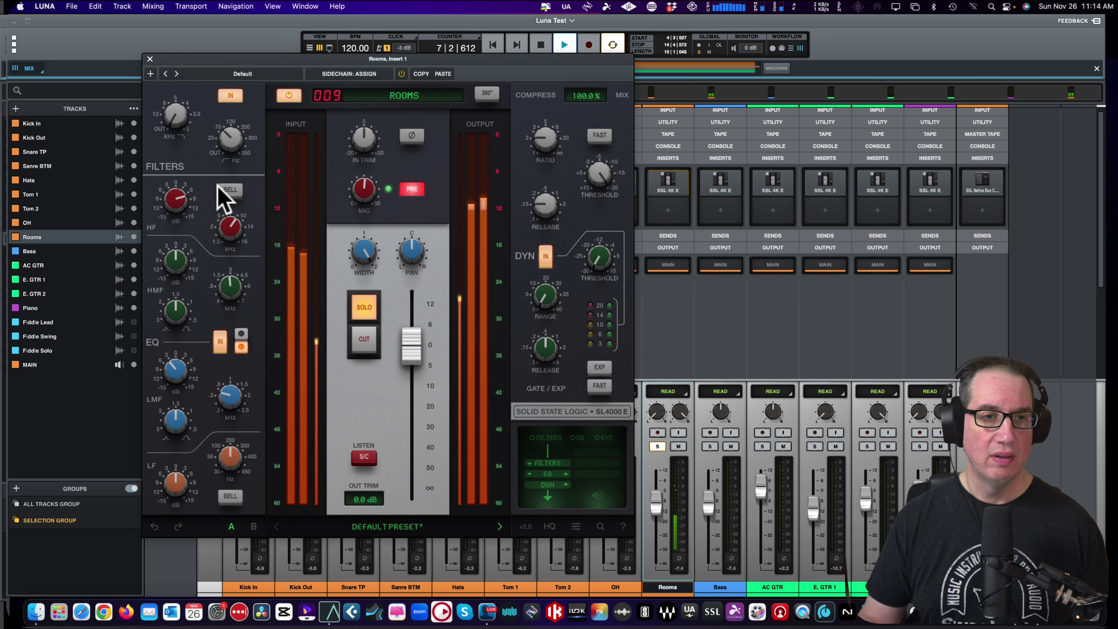
click(288, 94)
click(289, 95)
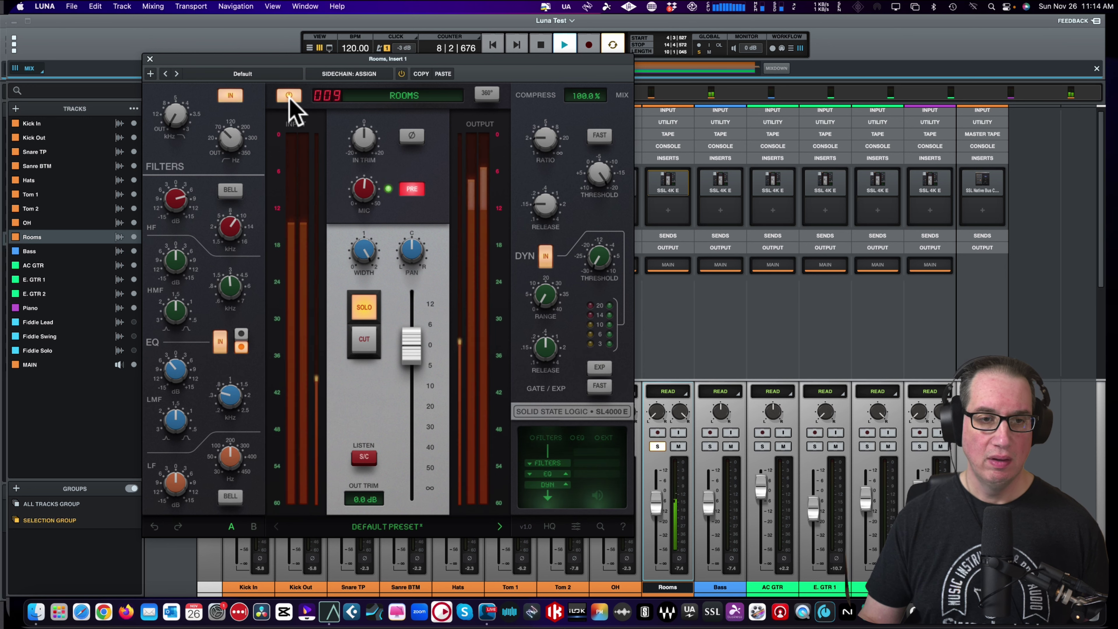
mouse_move(174, 197)
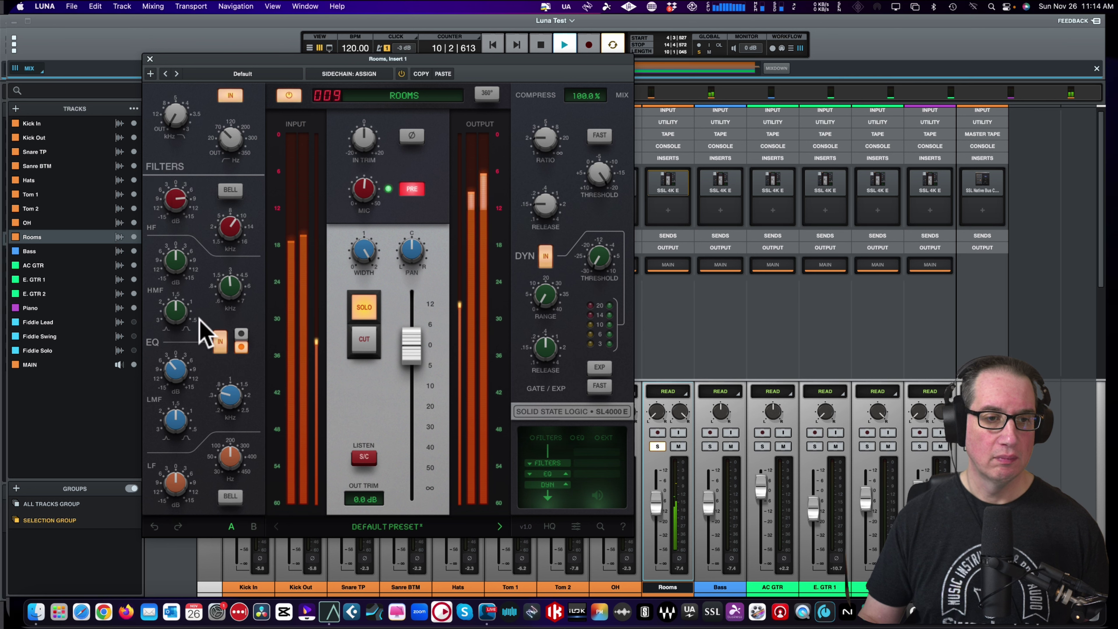
drag(175, 199, 173, 180)
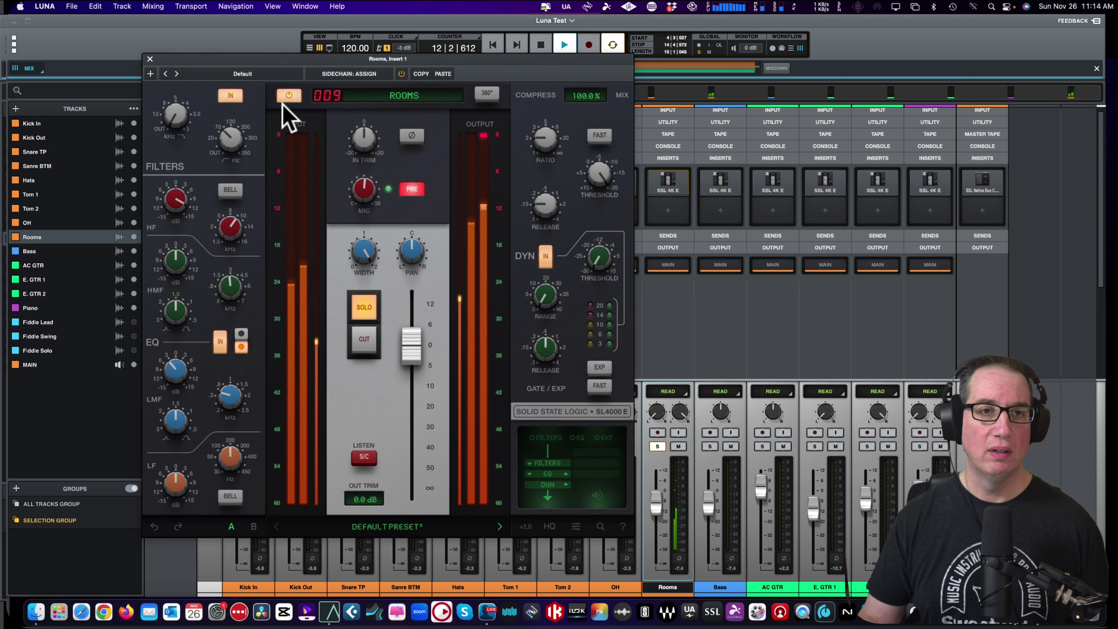
Set the Rooms compressor's ratio to about 2.6 and the output trim to -2.0 dB, comparing the strip bypassed and active
mouse_move(544, 140)
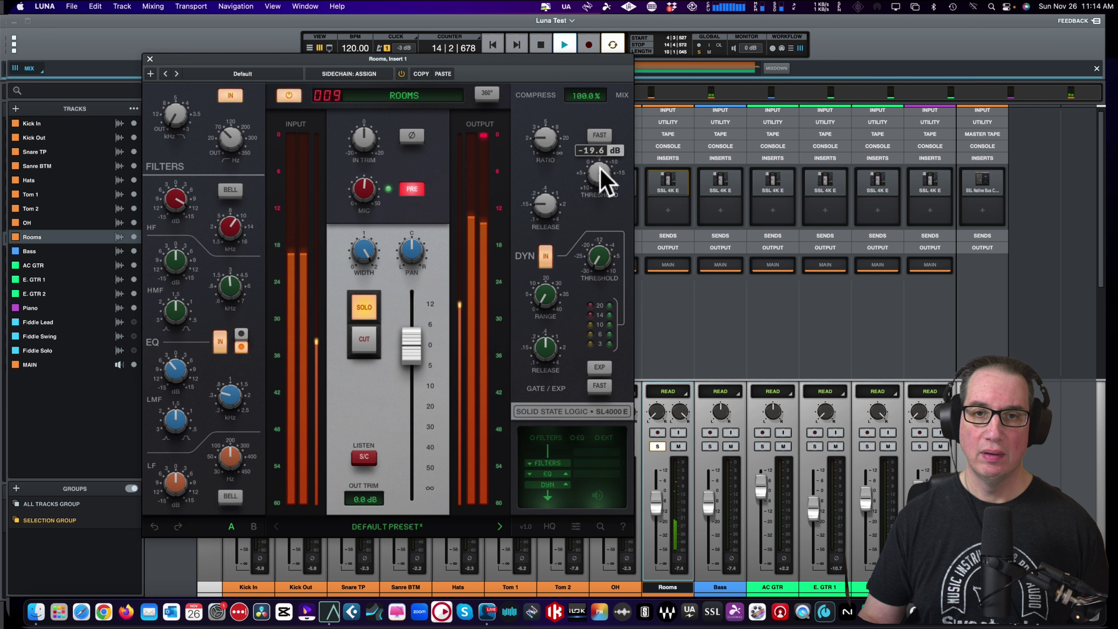
drag(544, 137, 545, 131)
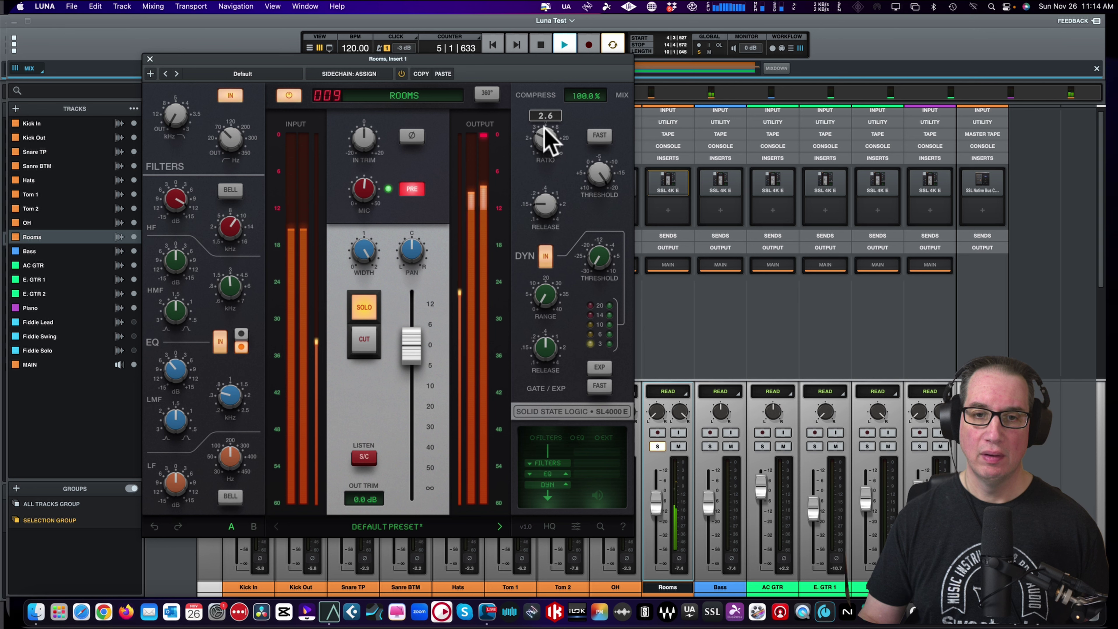
click(287, 94)
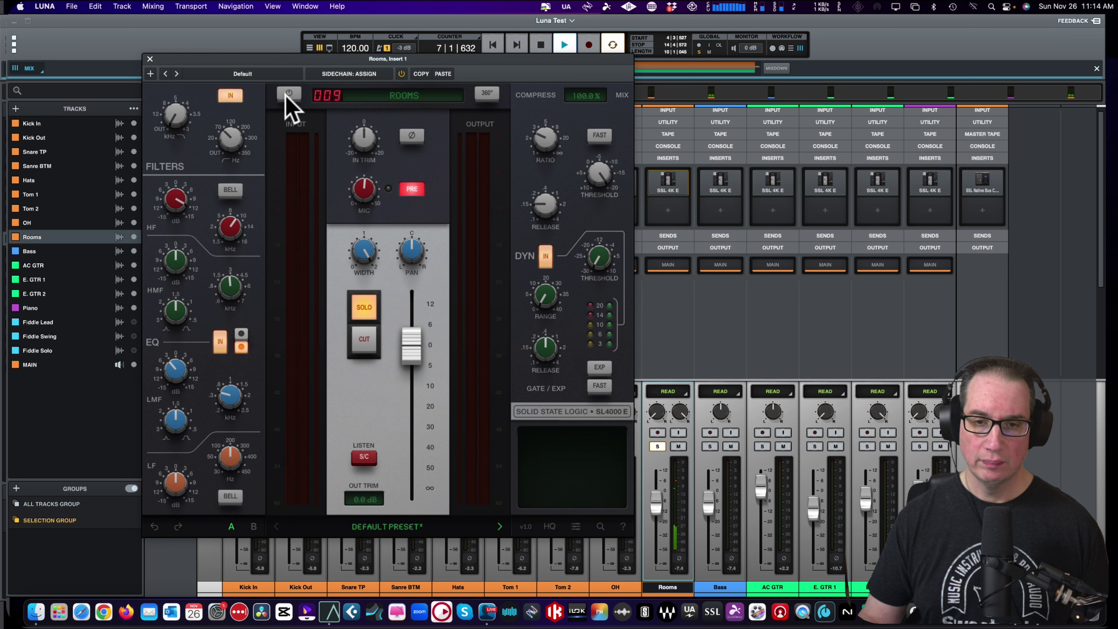
click(287, 94)
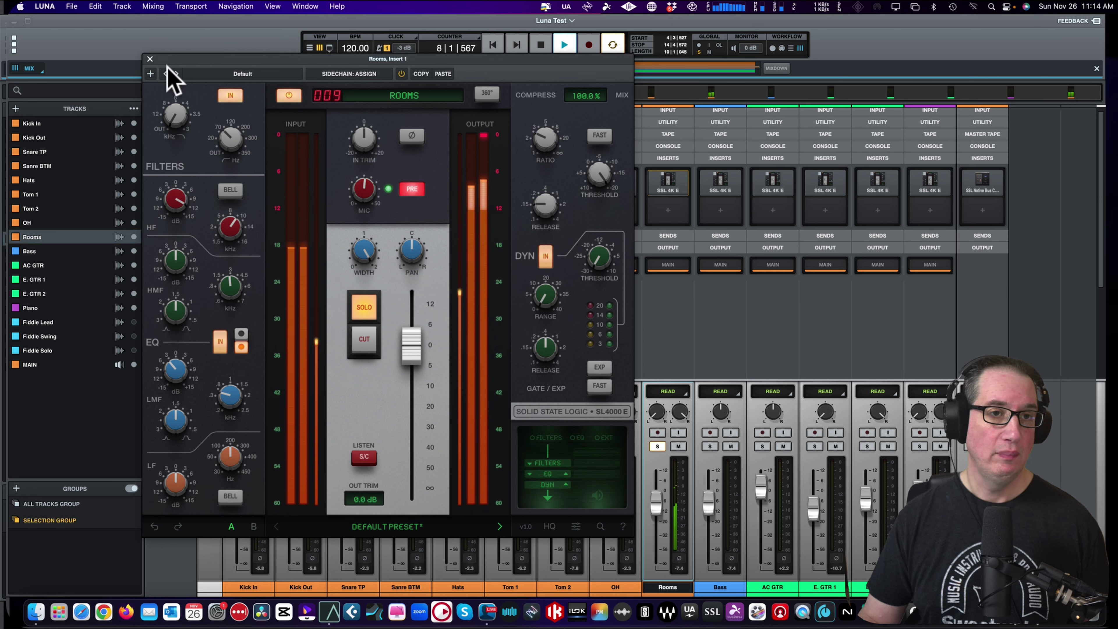
drag(354, 506, 360, 511)
click(285, 94)
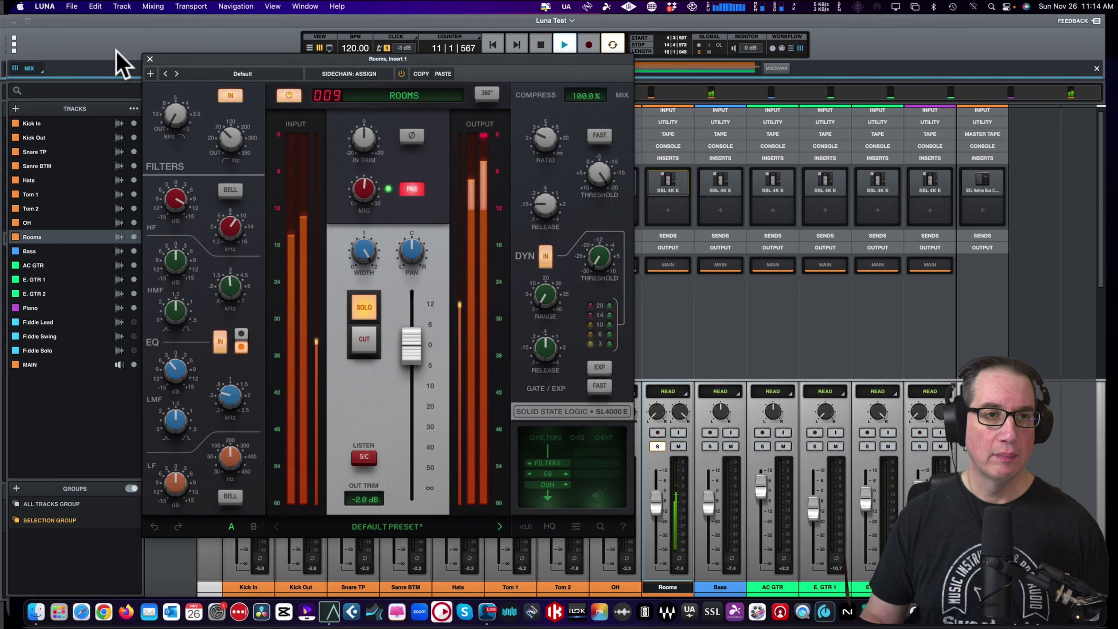
Unsolo the Rooms track, turn loop playback off, and compare its SSL 4K E bypassed and active within the full mix
click(150, 59)
click(657, 446)
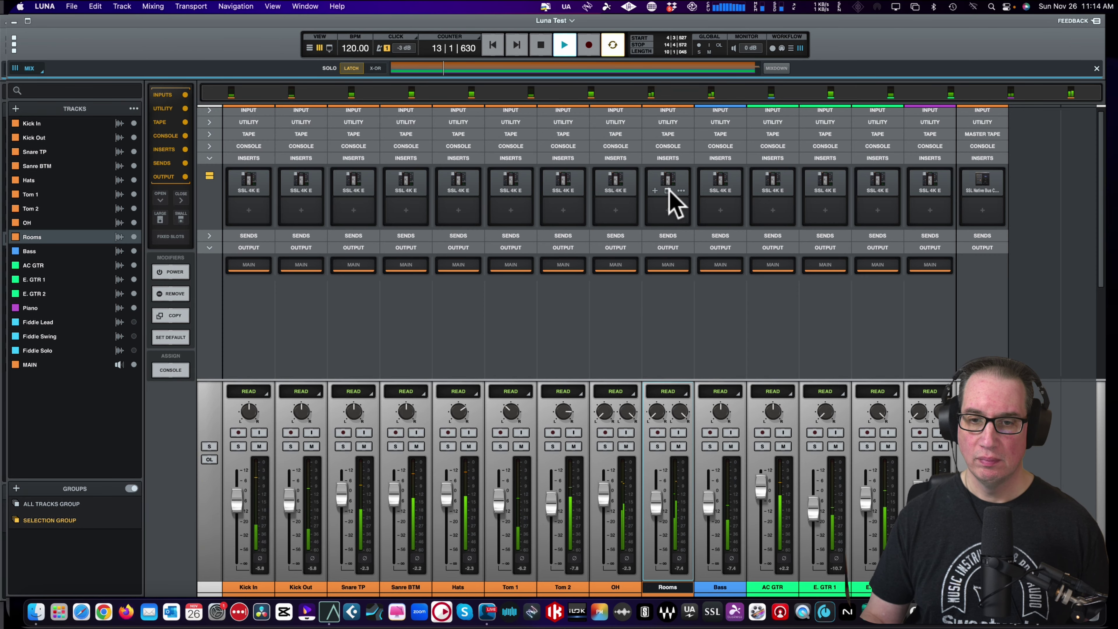
click(669, 190)
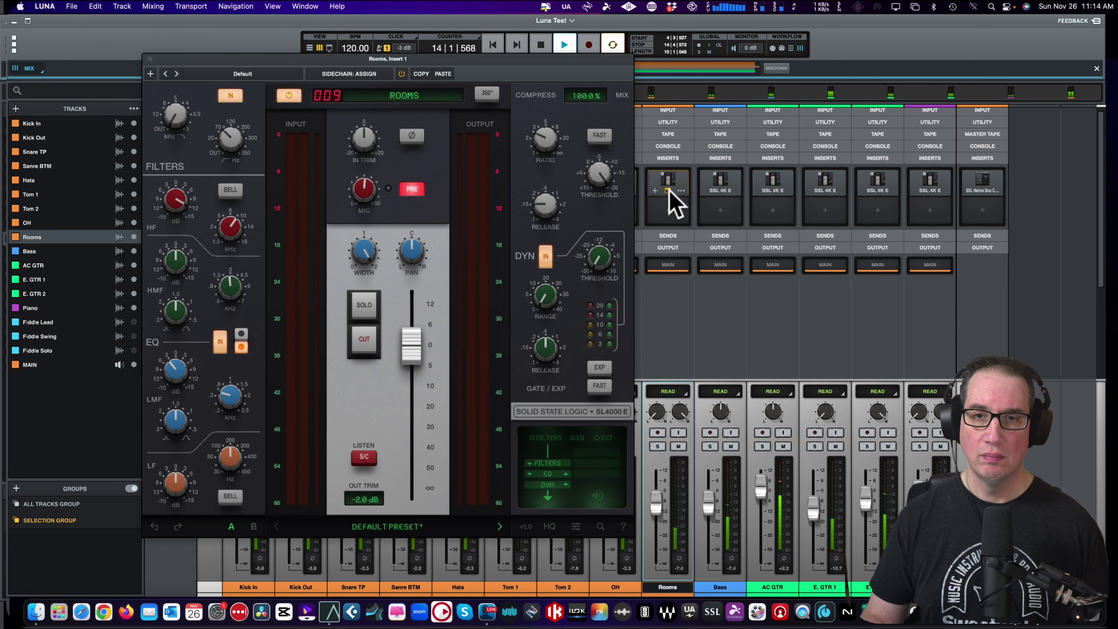
click(292, 95)
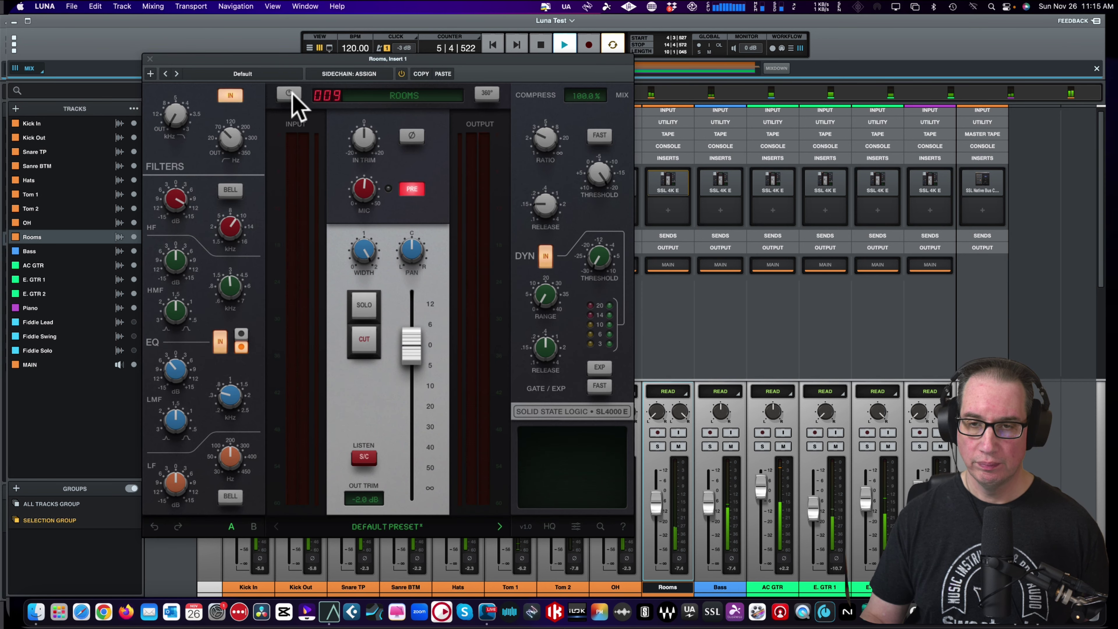
click(610, 45)
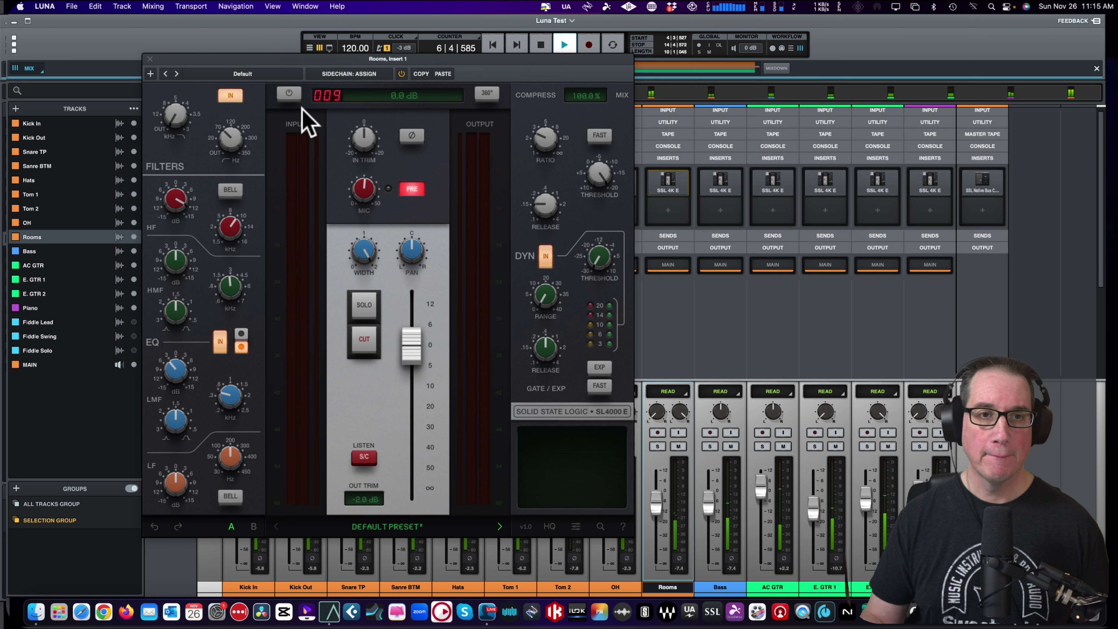
click(291, 94)
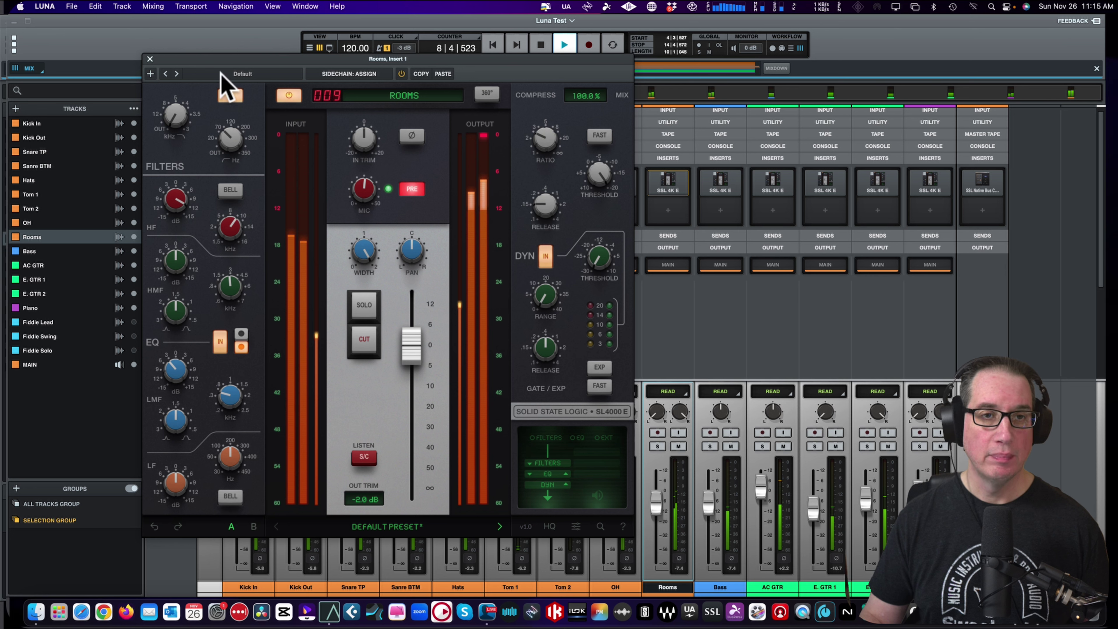
click(287, 96)
click(287, 96)
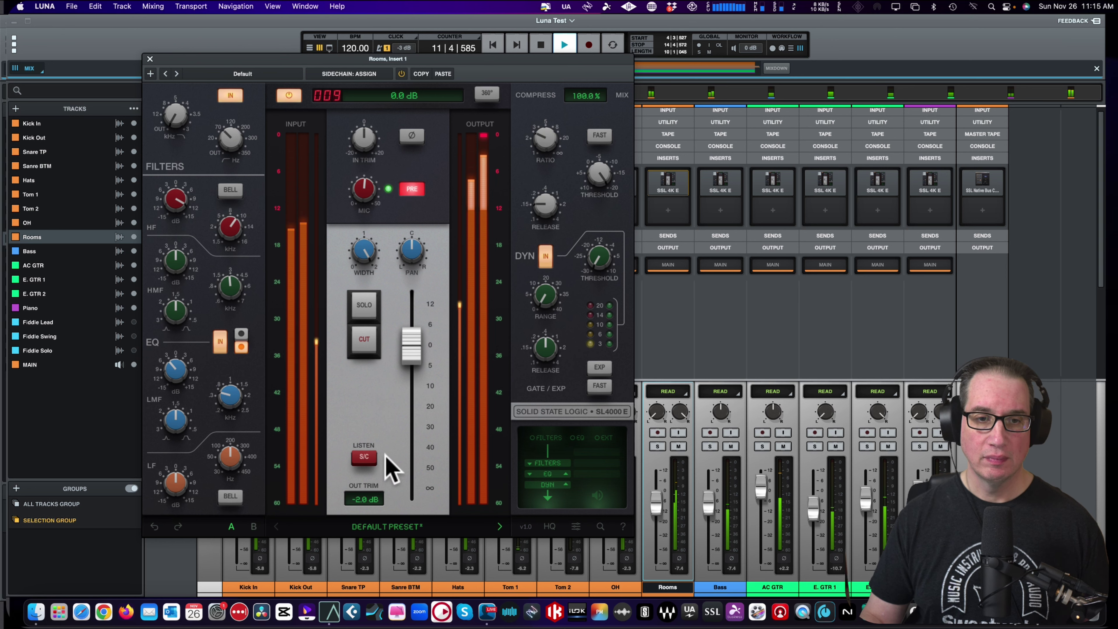
Set the Rooms strip's output trim to -3.4 dB, compare it bypassed and active, and stop playback and close the plug-in
scroll(365, 497, down, 5)
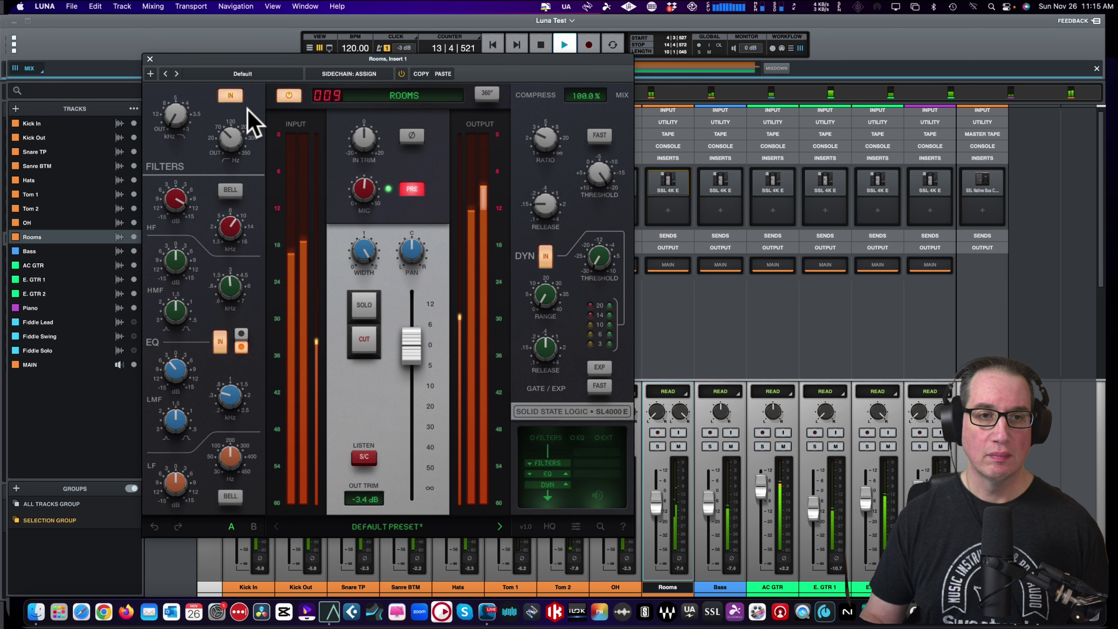
click(287, 94)
click(287, 94)
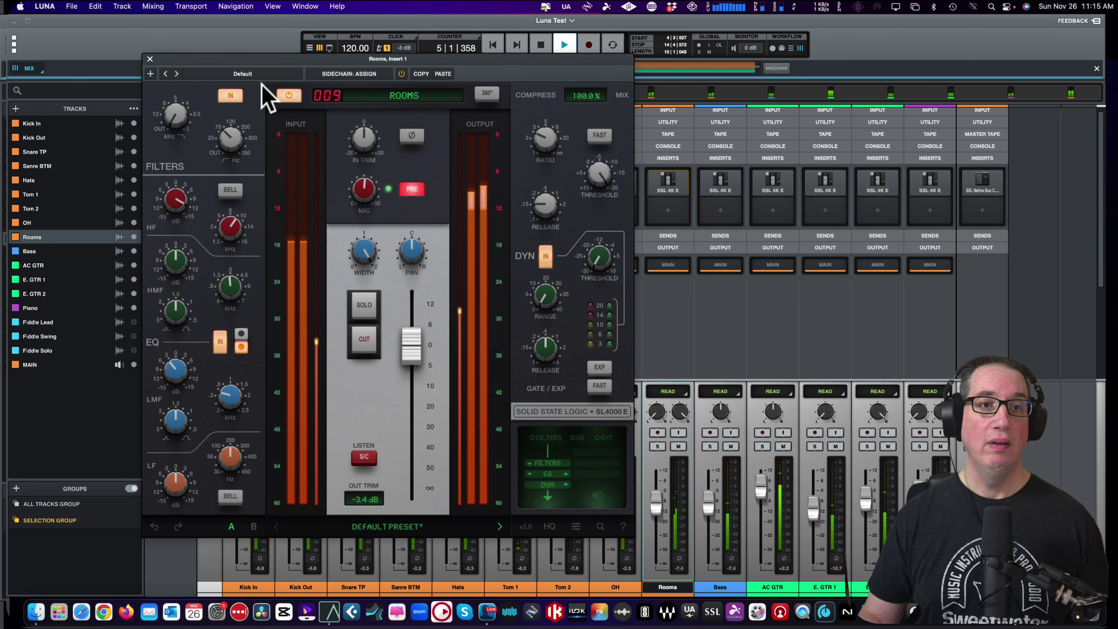
key(space)
click(149, 59)
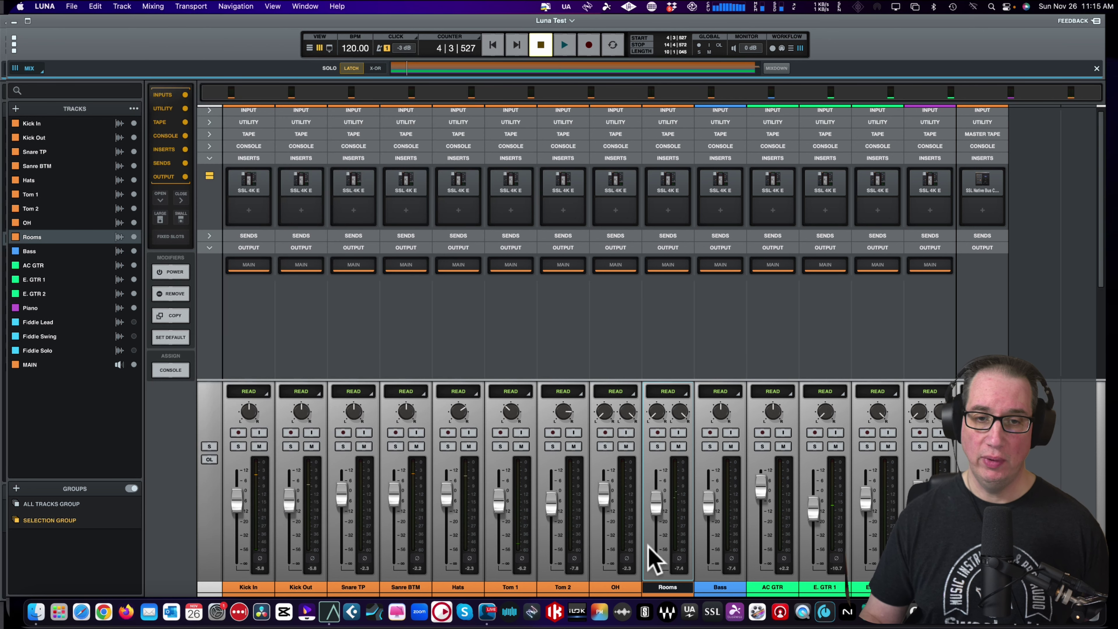
Select the OH track, open its SSL 4K E clear of its mixer channel, and play the overheads soloed
click(613, 587)
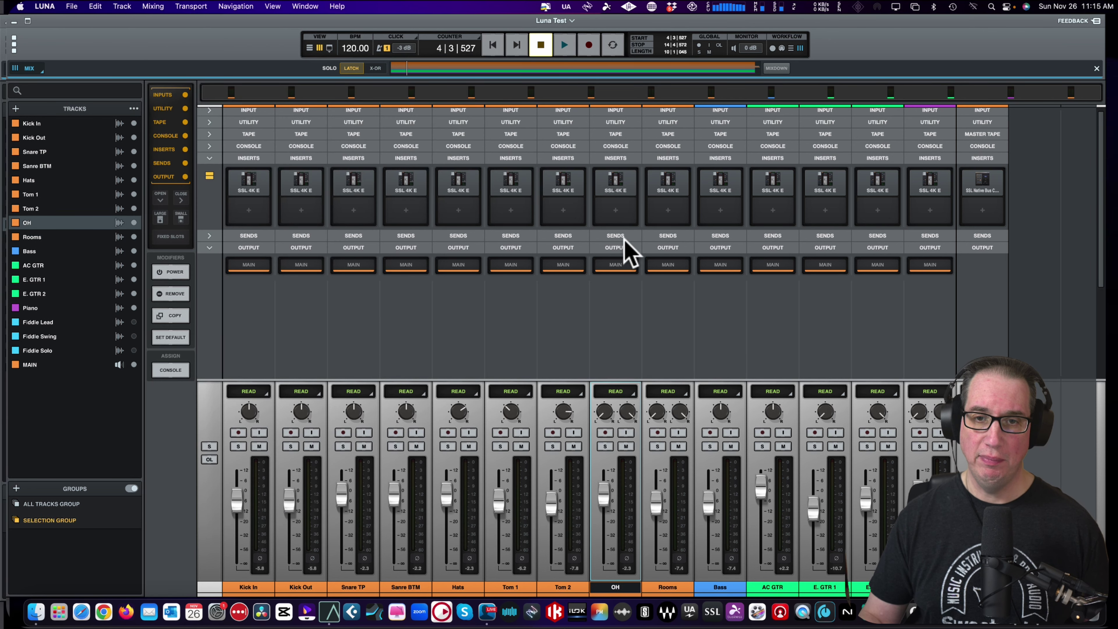
click(615, 191)
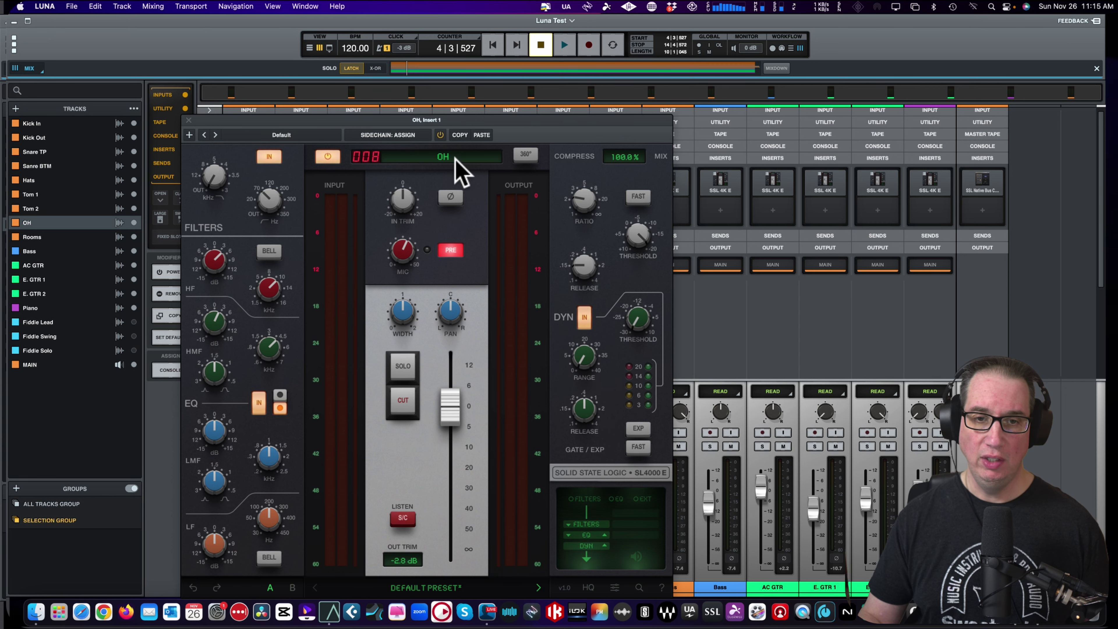
drag(450, 117, 404, 68)
key(space)
click(605, 445)
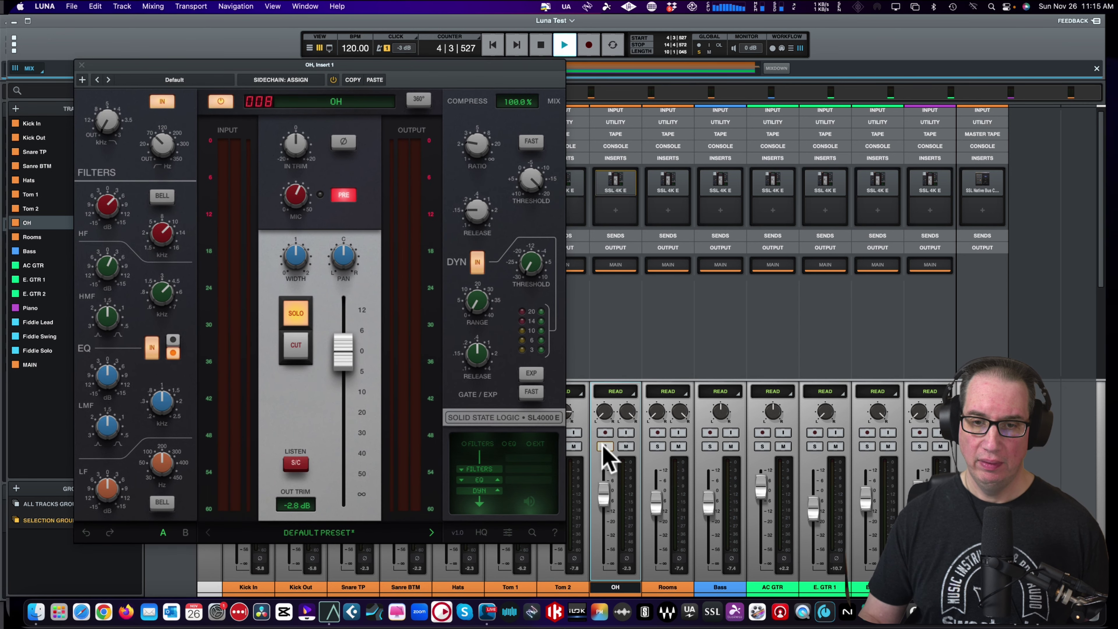
drag(237, 66, 249, 70)
Widen the OH strip's stereo width to about 186%, close the plug-in, and unsolo the overheads
mouse_move(297, 208)
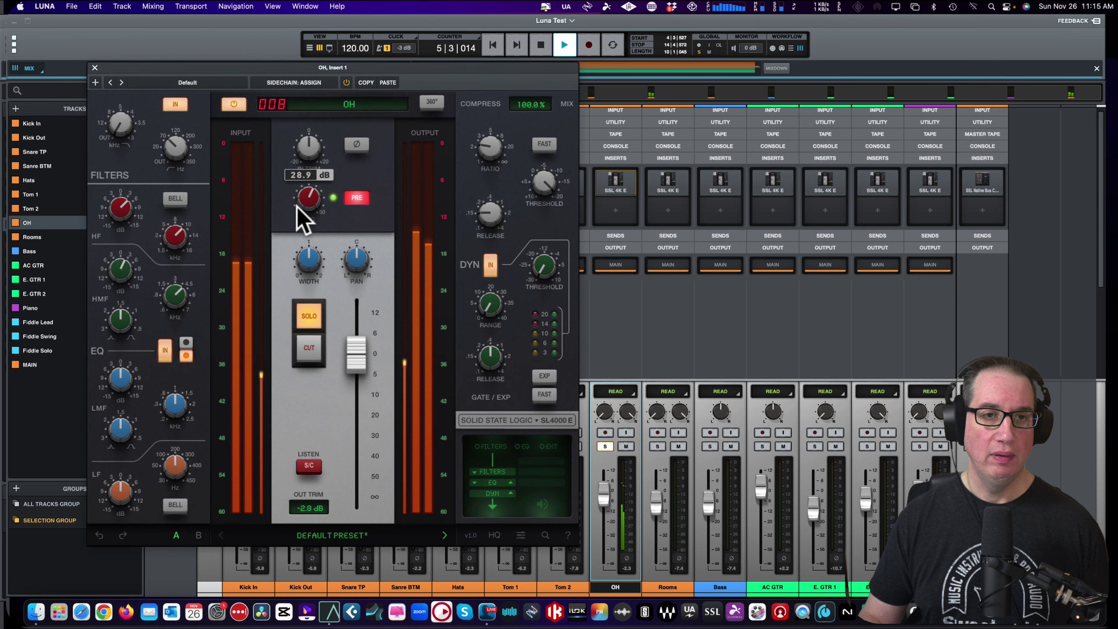
drag(318, 220, 321, 212)
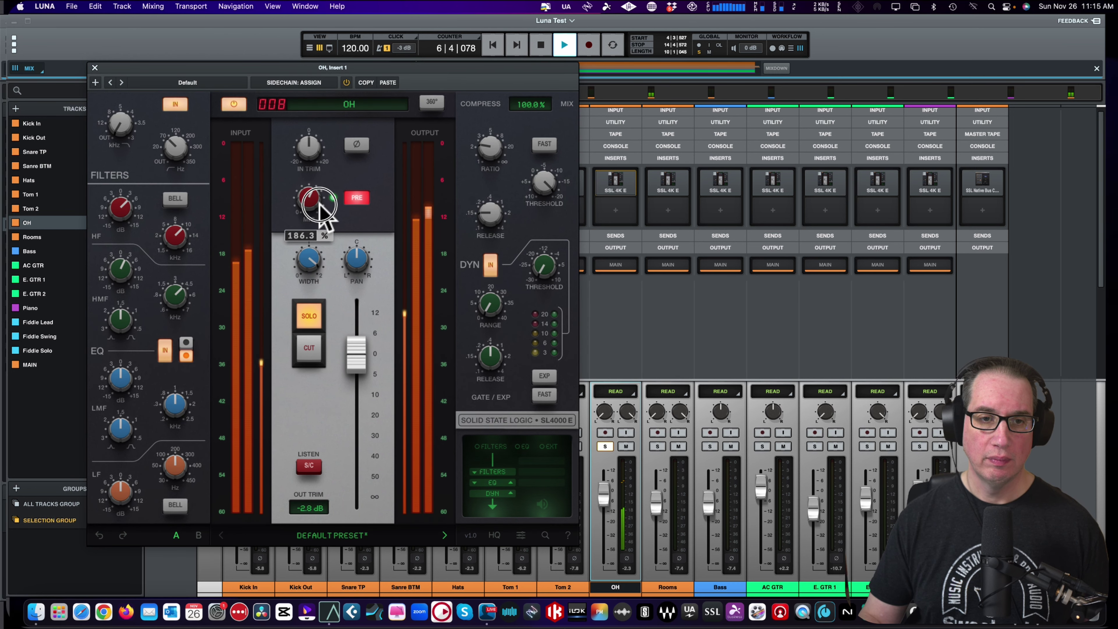
click(95, 68)
click(605, 446)
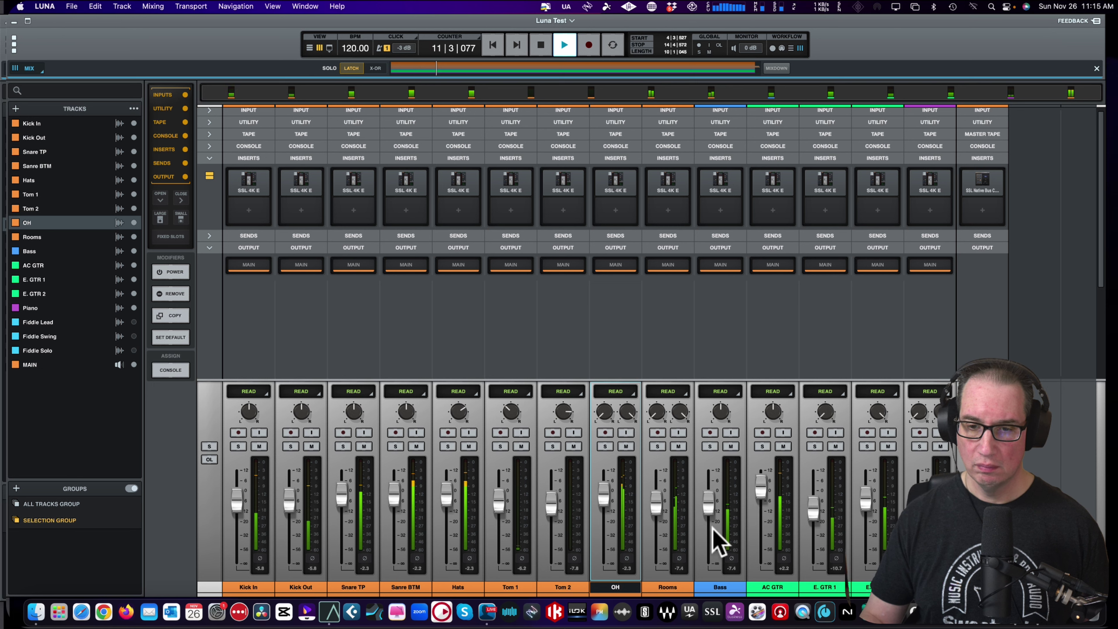
Rebalance the drum faders during playback, lowering OH to -6.2 dB, Rooms to -9.0 dB, and the Hats fader
drag(610, 497, 661, 517)
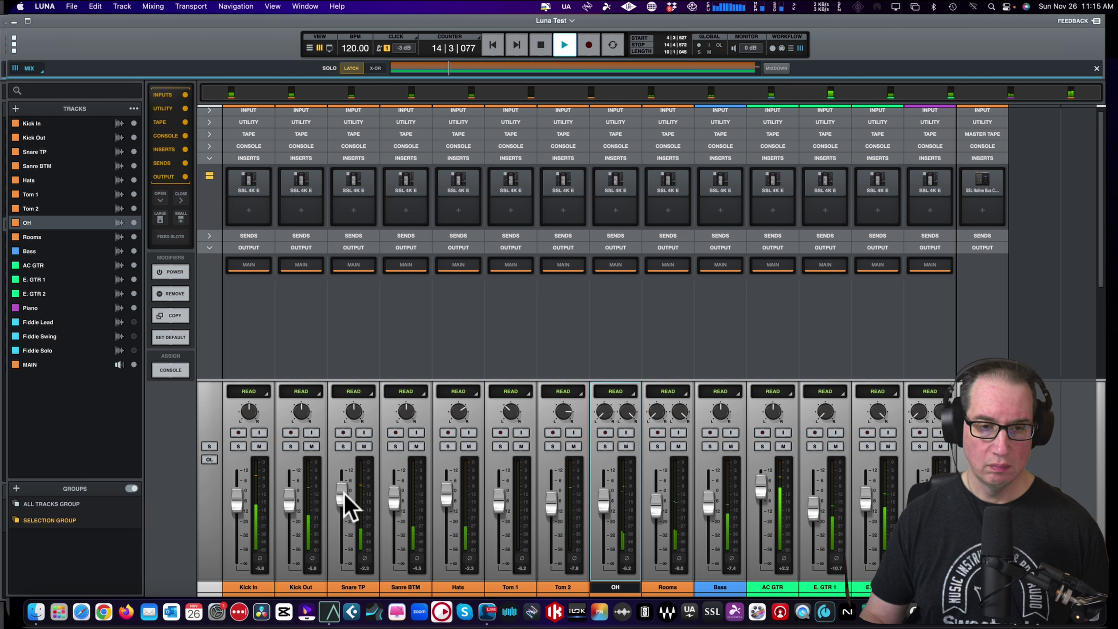
key(space)
key(space)
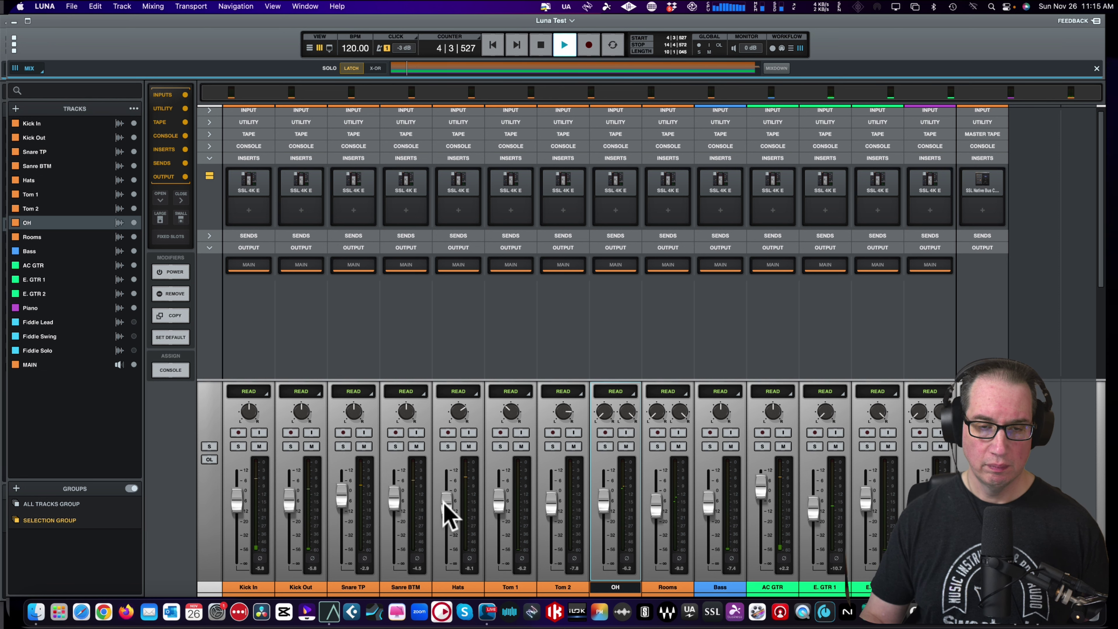
key(space)
key(space)
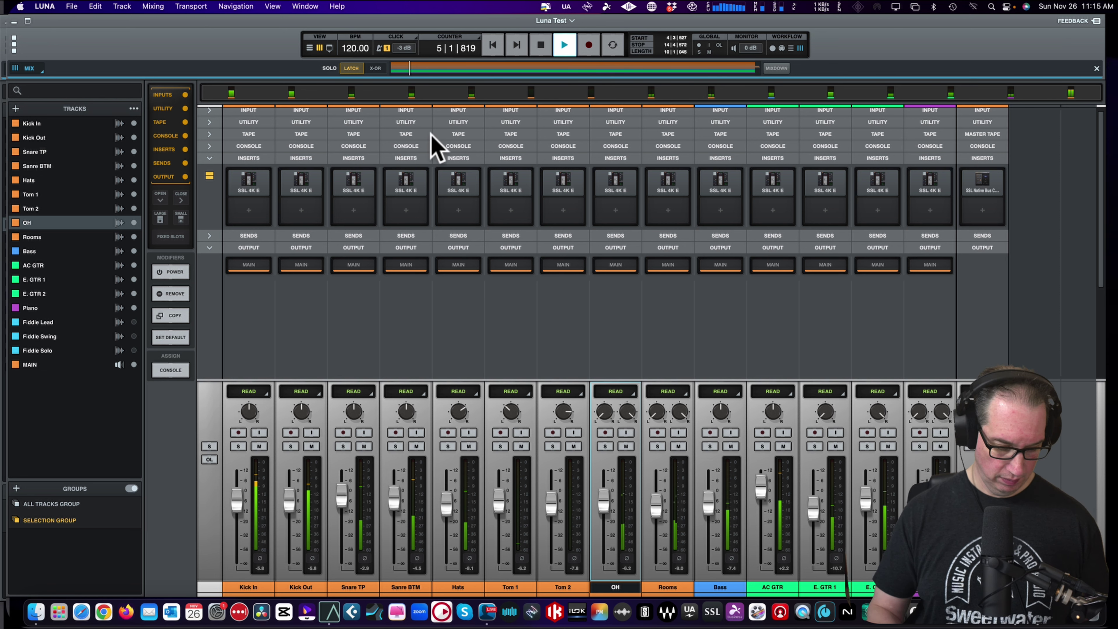
Place the playback start just after bar 5 in the timeline and return to the mixer
key(super+equal)
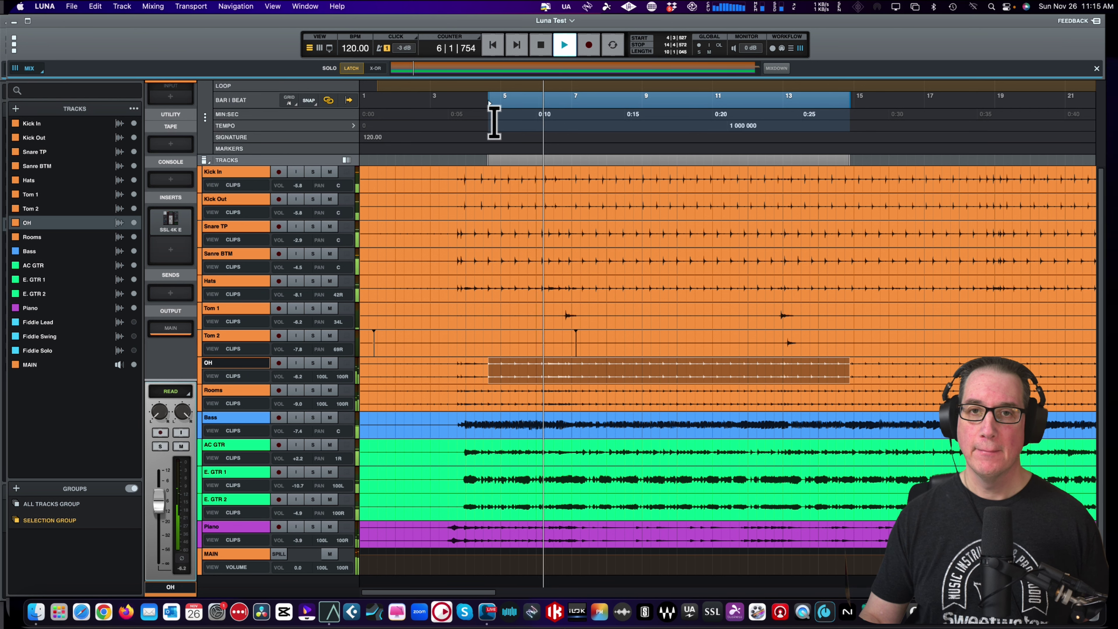
click(506, 105)
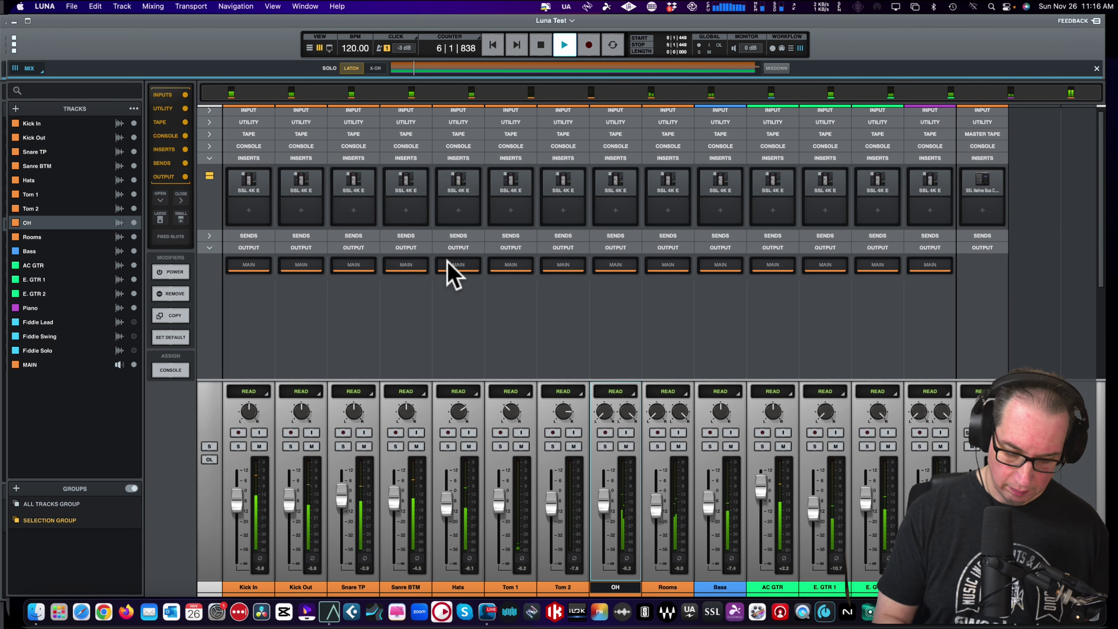
key(super+equal)
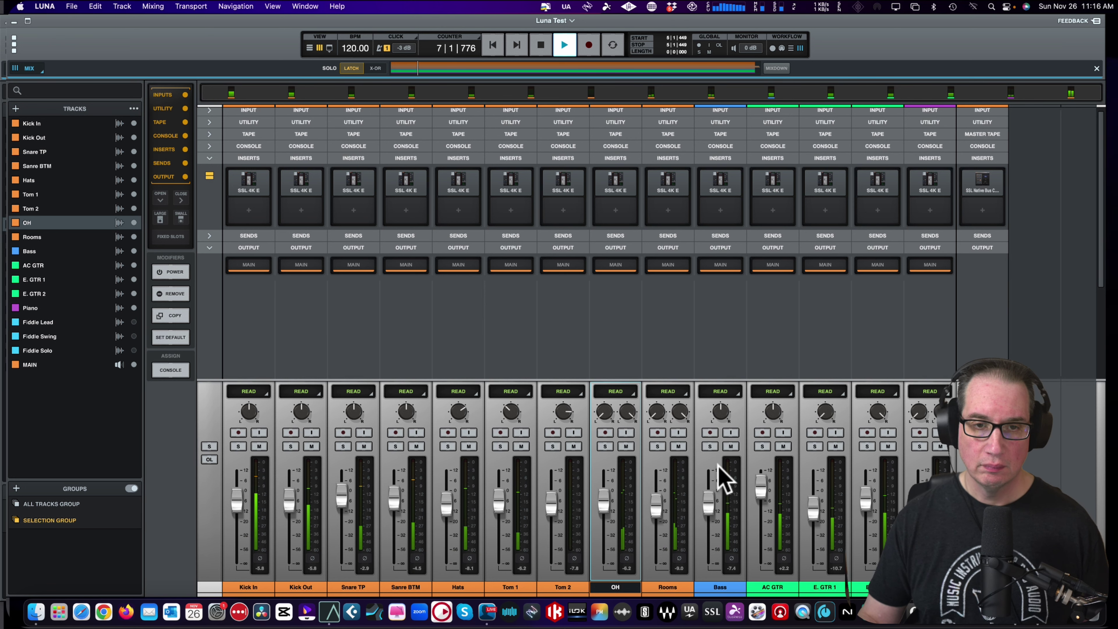
Watch the MAIN track's SSL Bus Compressor 2 meter while the mix plays, and stop playback and close the plug-in
click(983, 191)
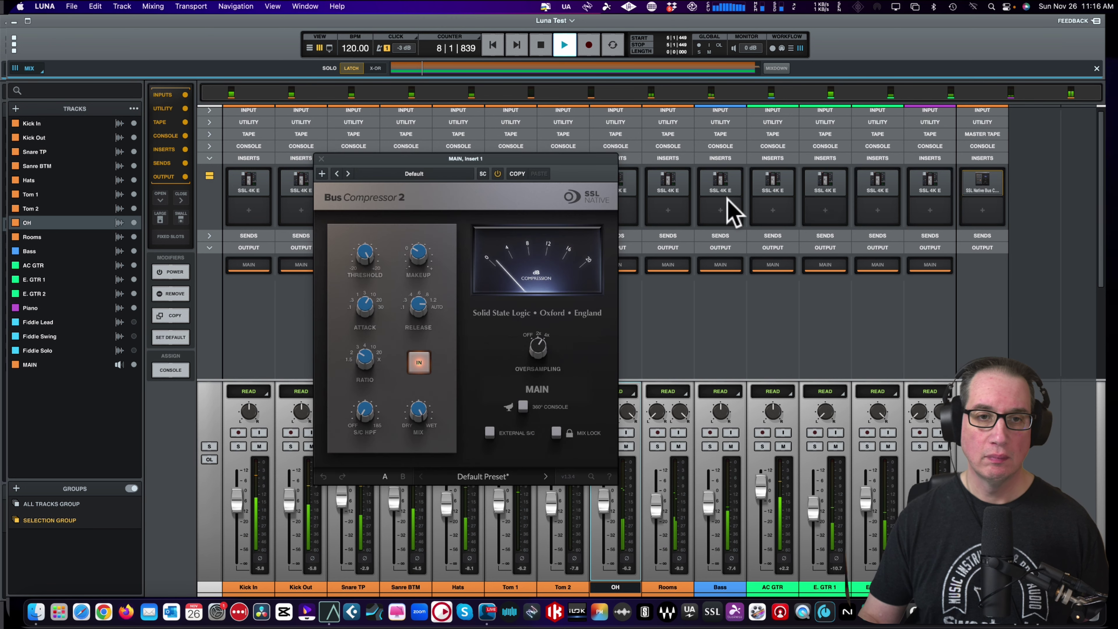
drag(382, 153, 329, 145)
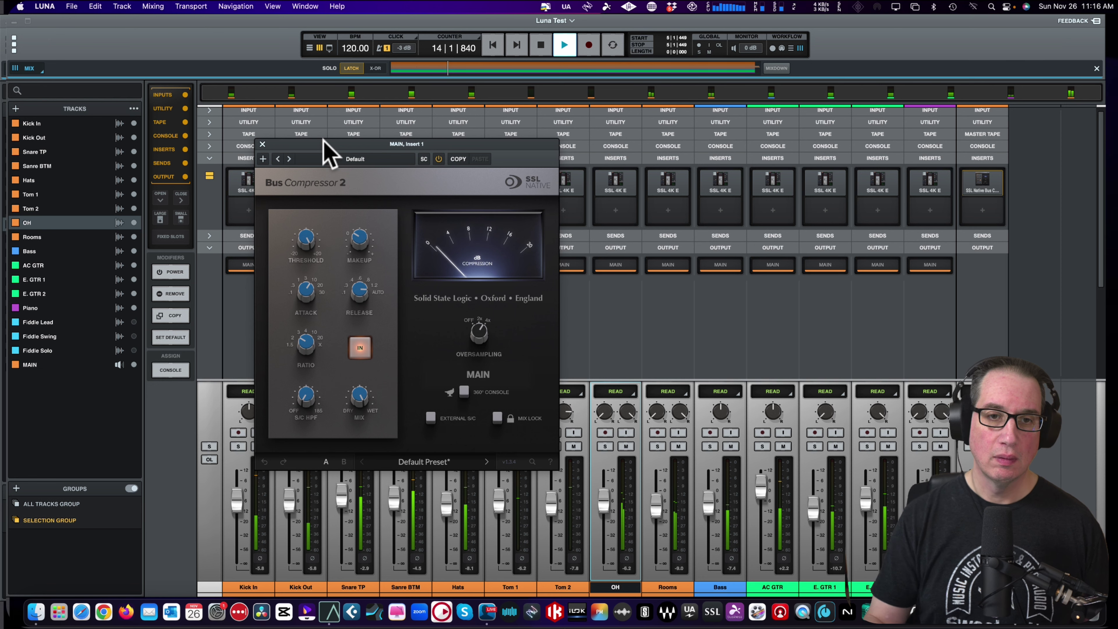
key(space)
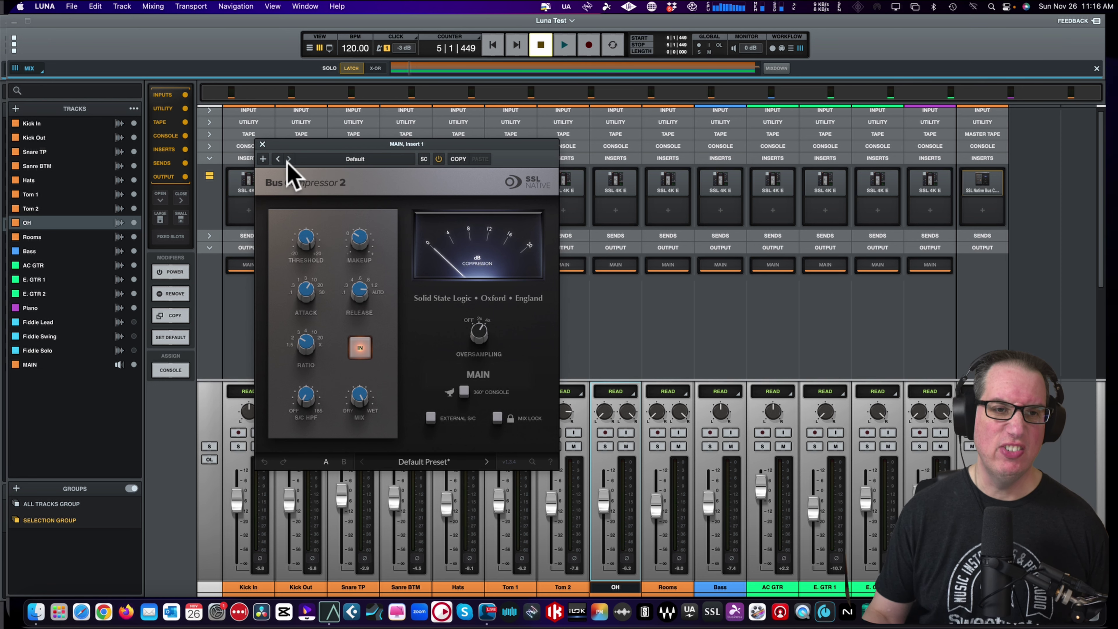
click(262, 144)
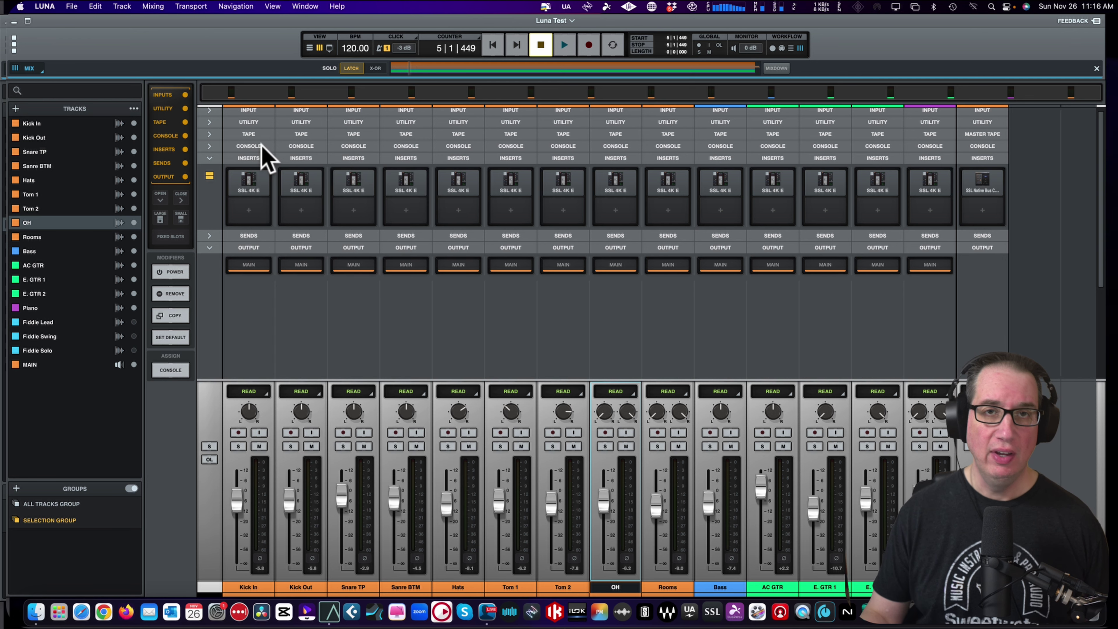
Select all tracks, play the mix with the insert power controls displayed, and stop playback and hide the controls
click(248, 587)
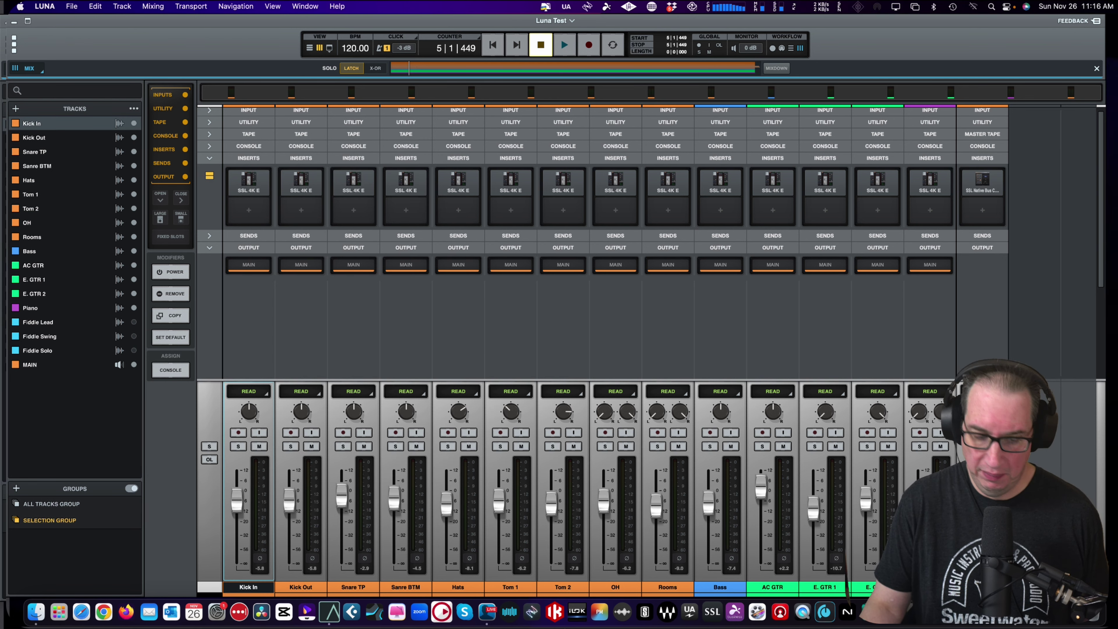
key(super+a)
key(space)
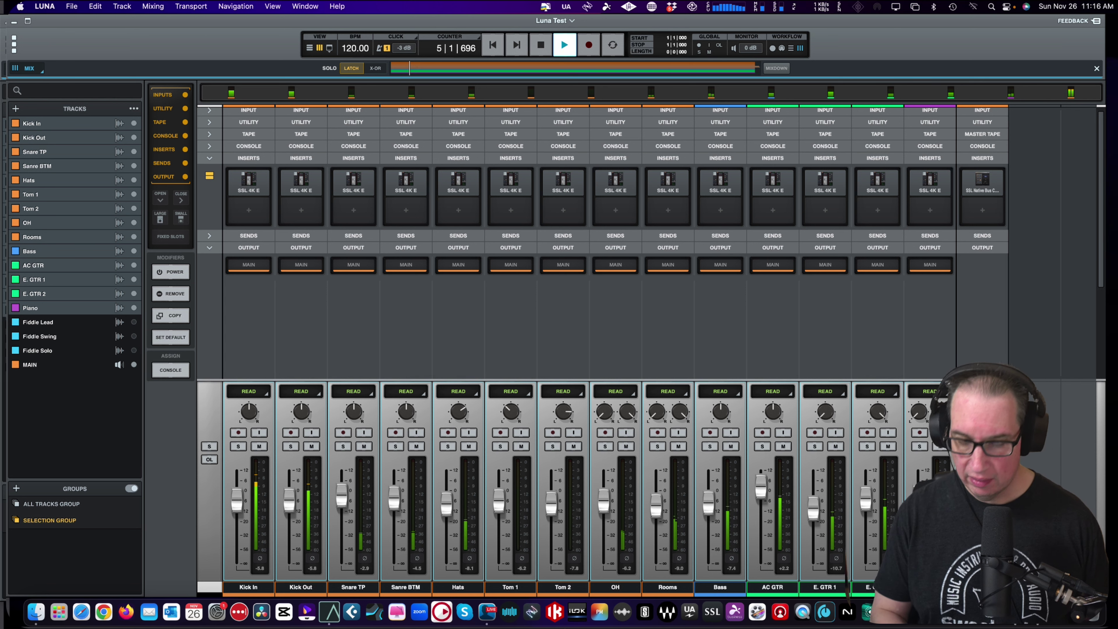
click(181, 271)
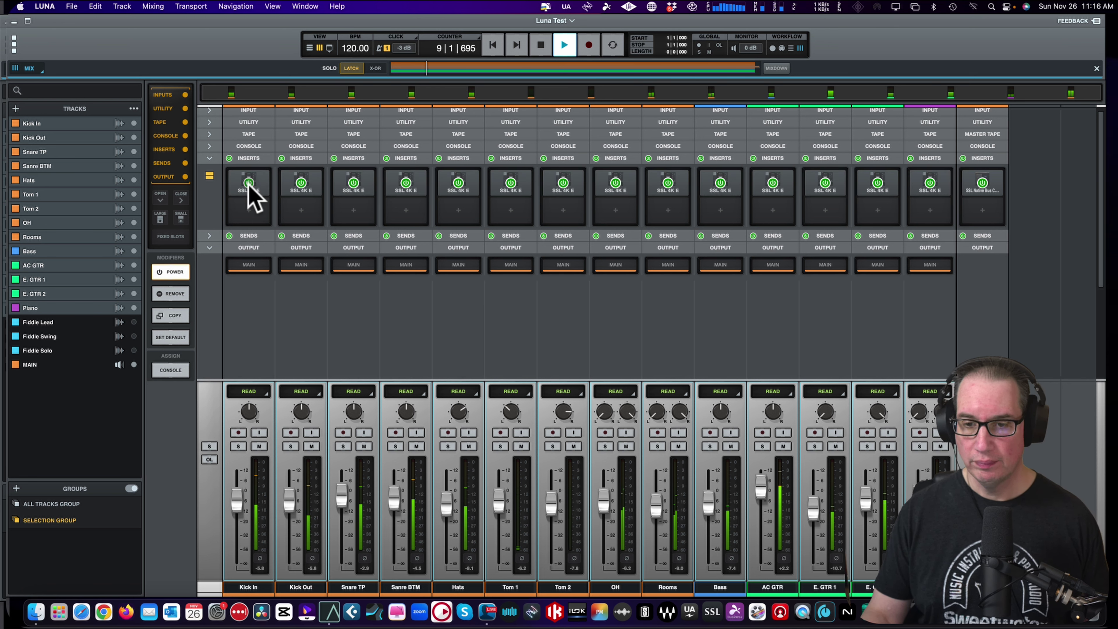
key(space)
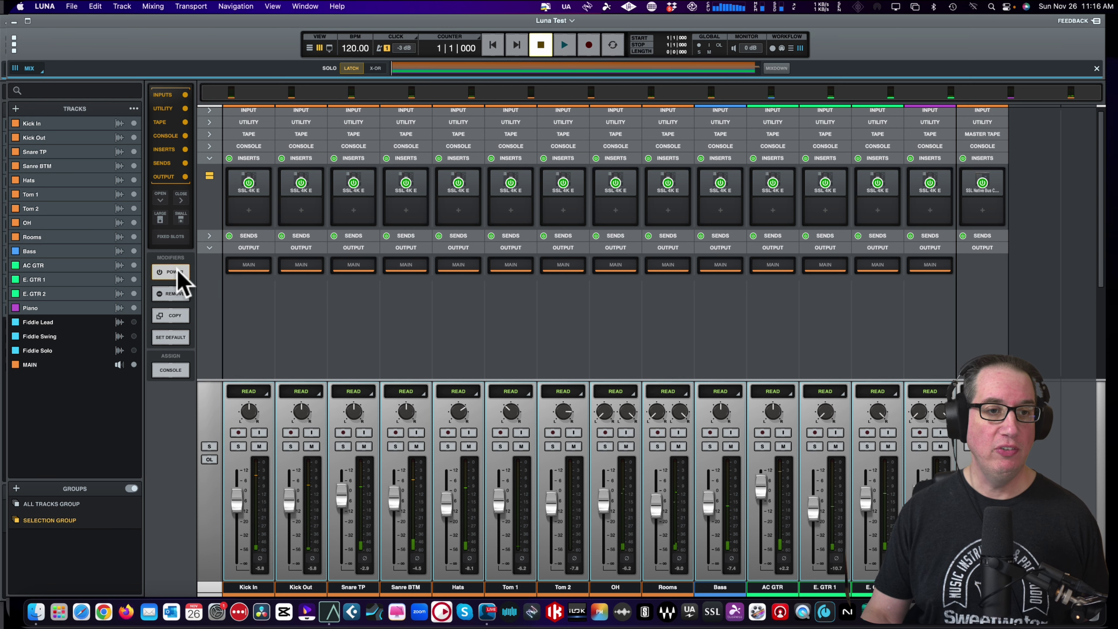
click(178, 271)
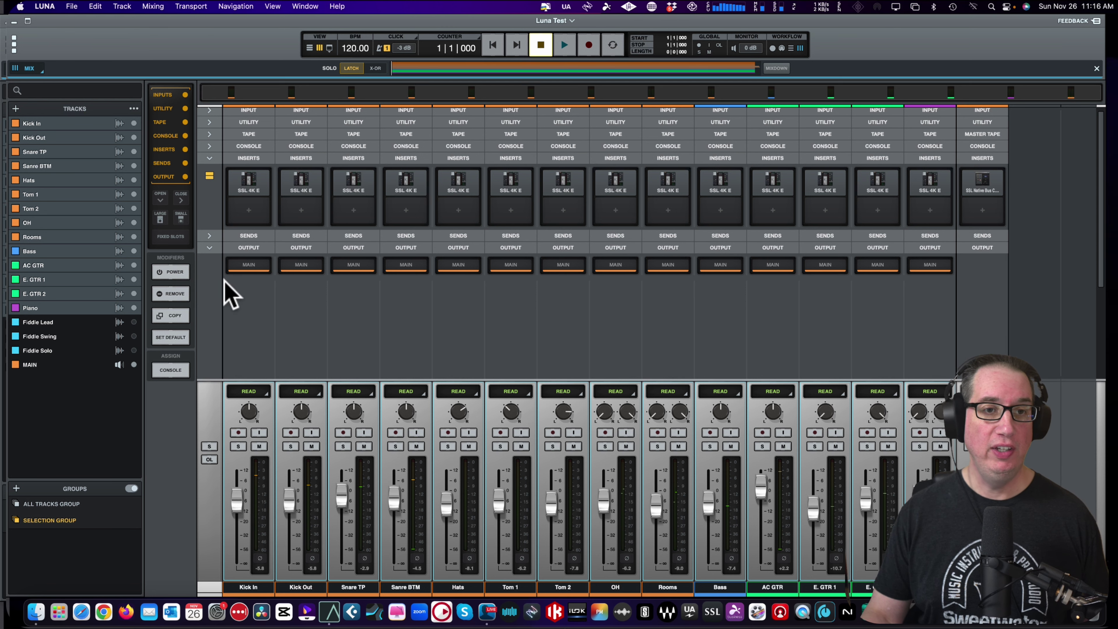
Open the Kick In track's SSL 4K E and move its window to uncover more of the mixer channels
click(248, 192)
drag(313, 35, 316, 38)
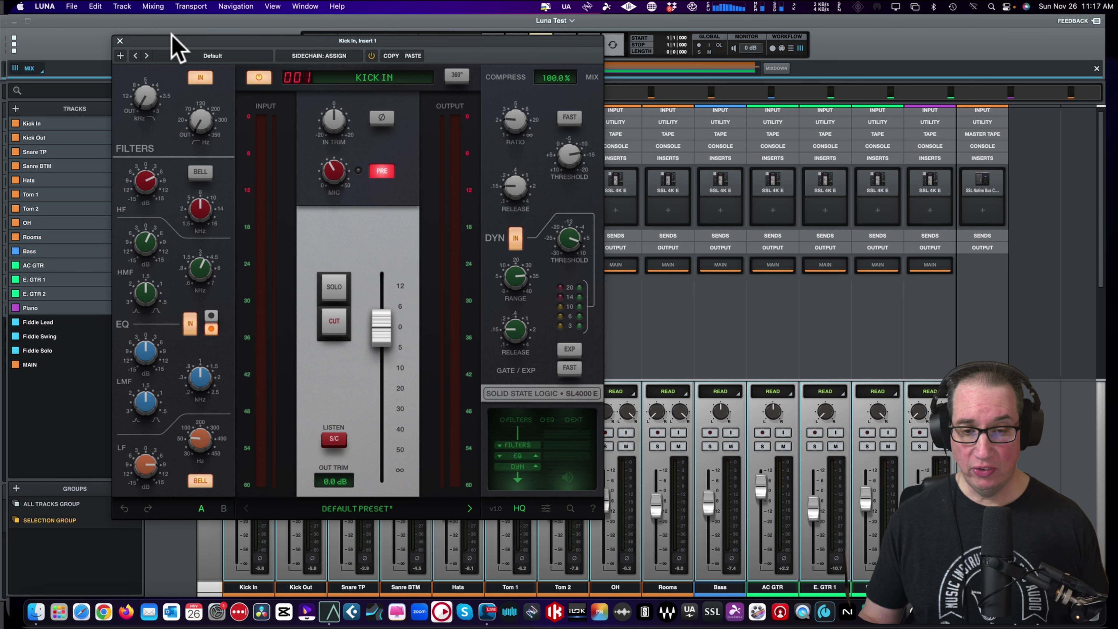
drag(172, 36, 177, 33)
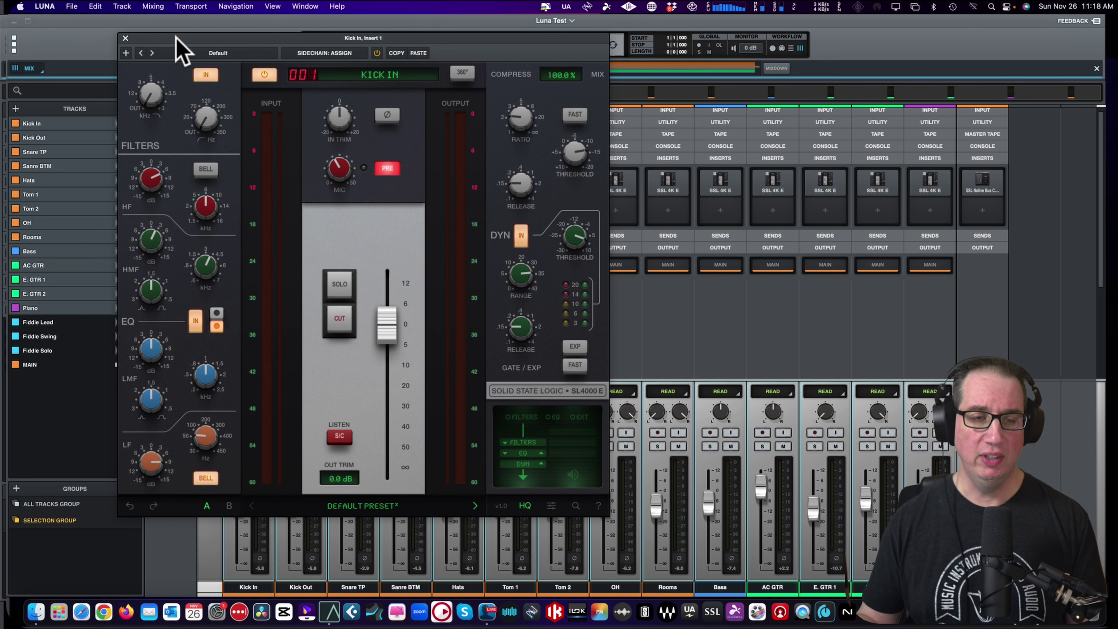
drag(186, 37, 190, 26)
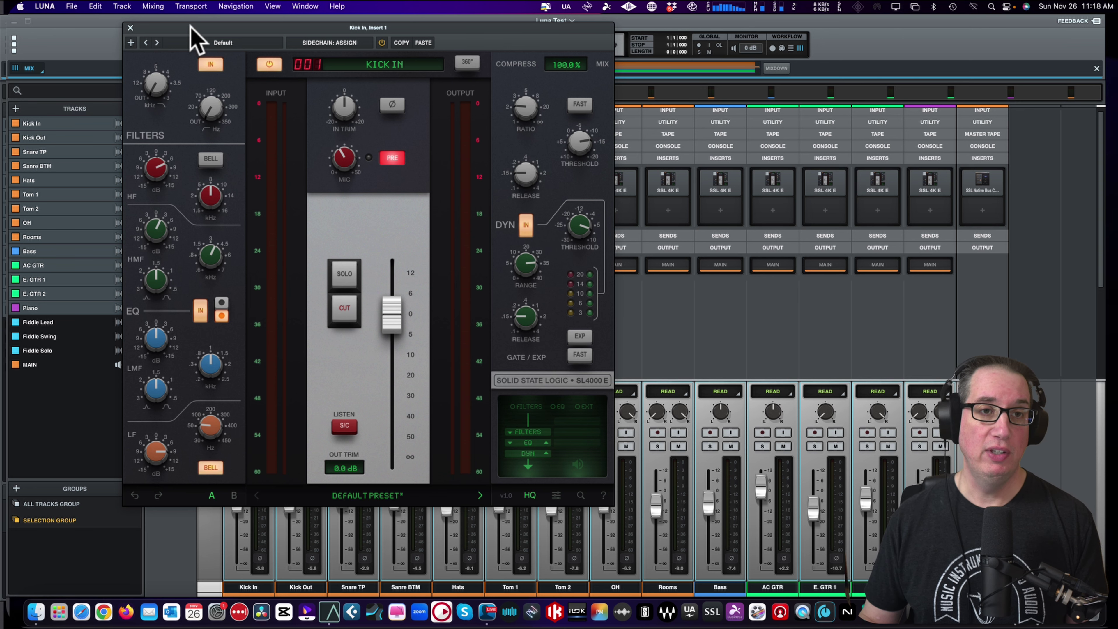
drag(190, 27, 92, 19)
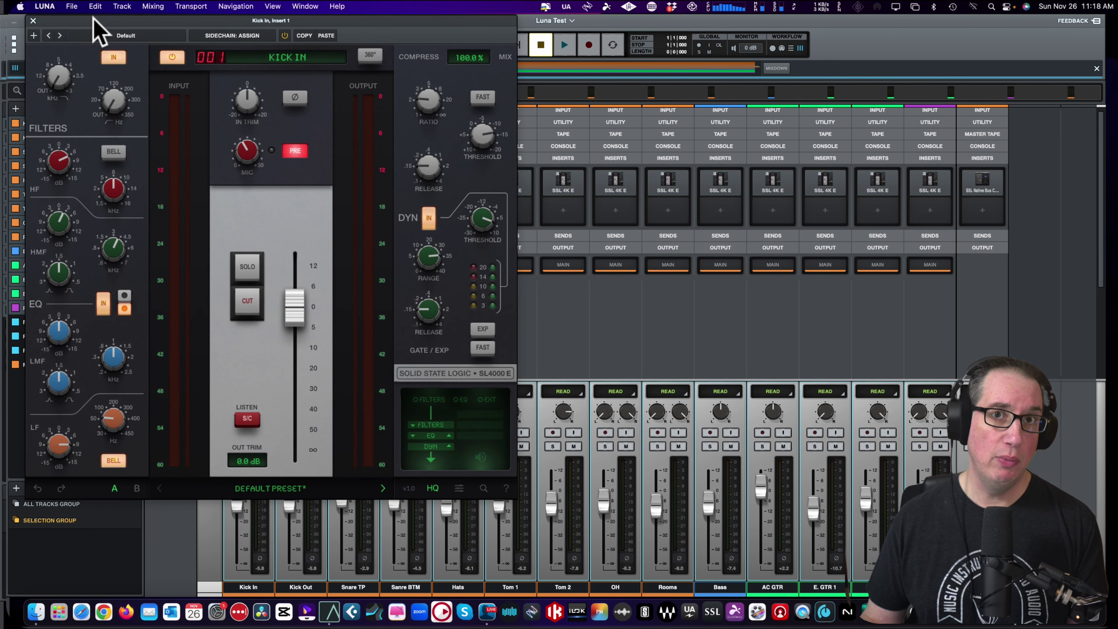